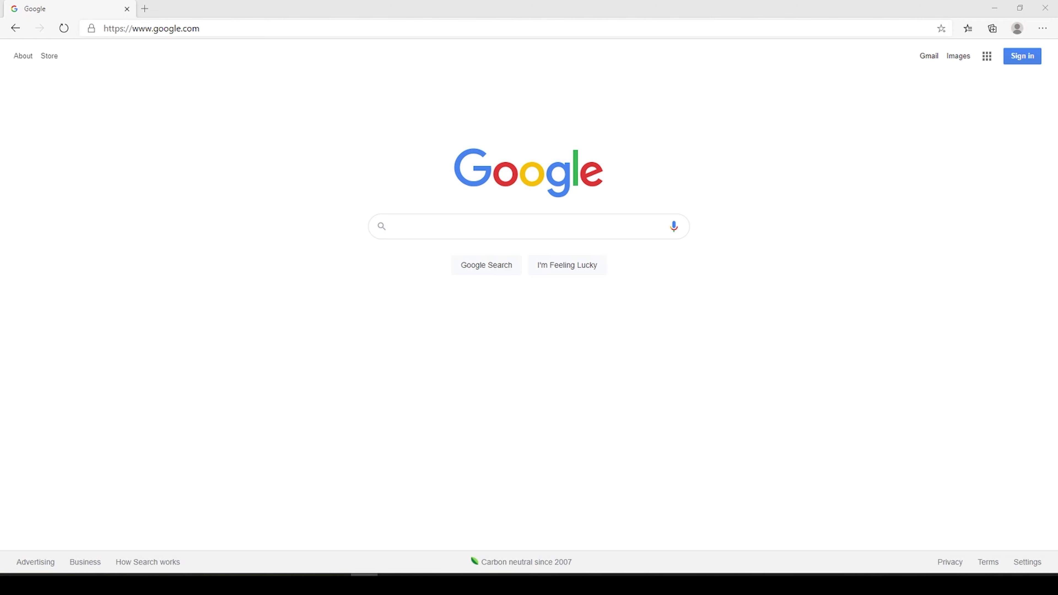
- Go to the Microsoft Teams site at teams.microsoft.com
{"action": "left_click", "coordinate": [229, 28]}
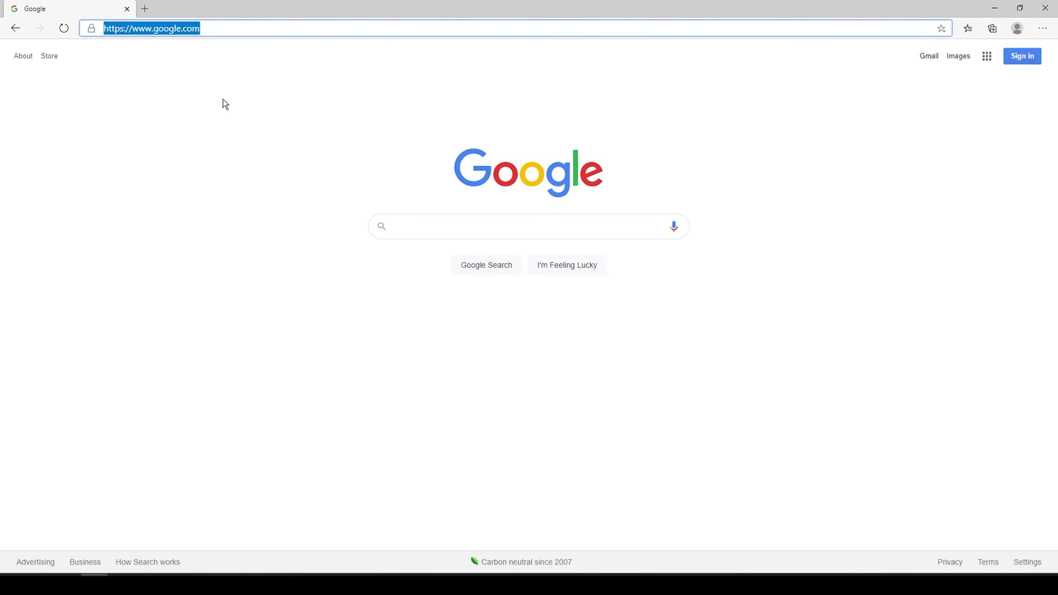
{"action": "type", "text": "teams.cro"}
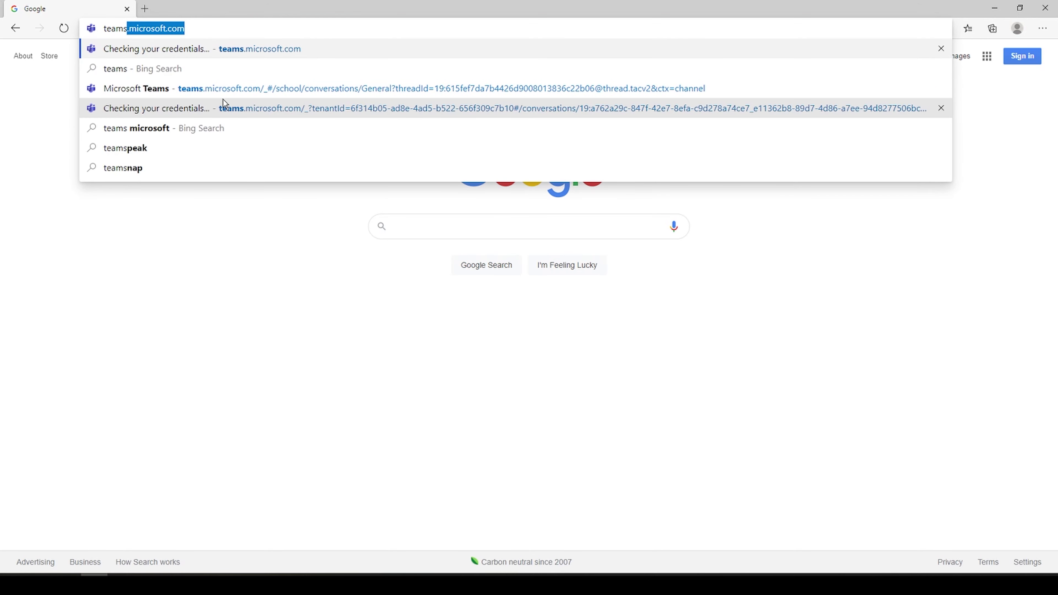
{"action": "key", "text": "BackSpace"}
{"action": "key", "text": "BackSpace"}
{"action": "key", "text": "BackSpace"}
{"action": "type", "text": "m"}
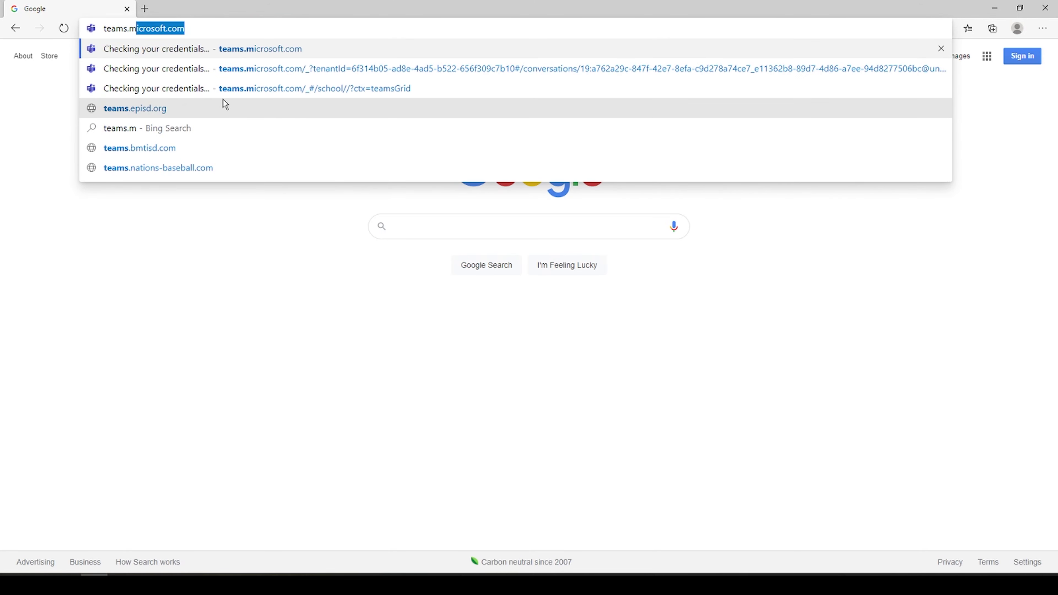
{"action": "key", "text": "End"}
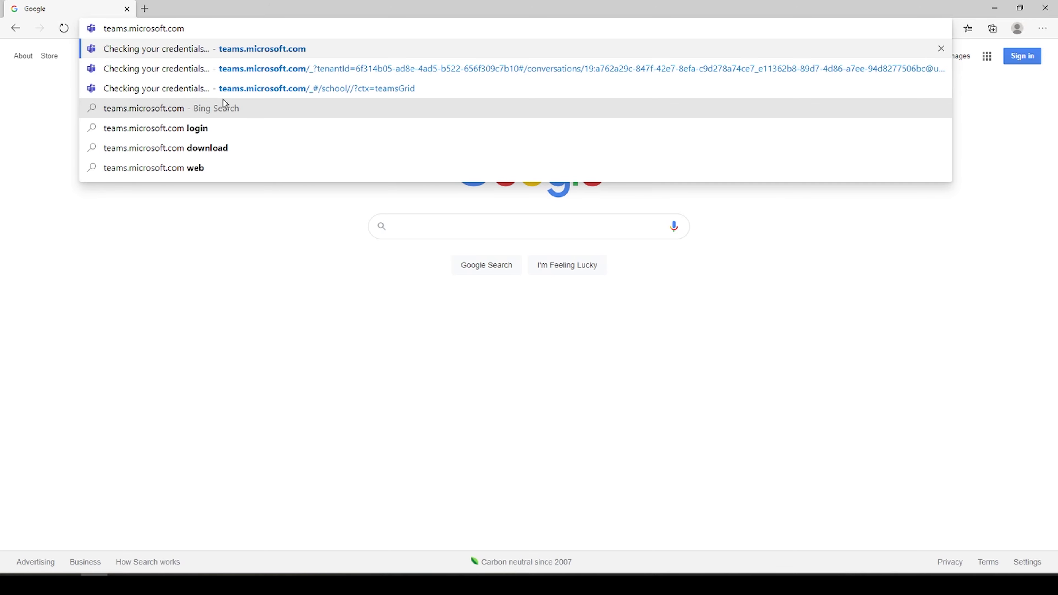
{"action": "key", "text": "Return"}
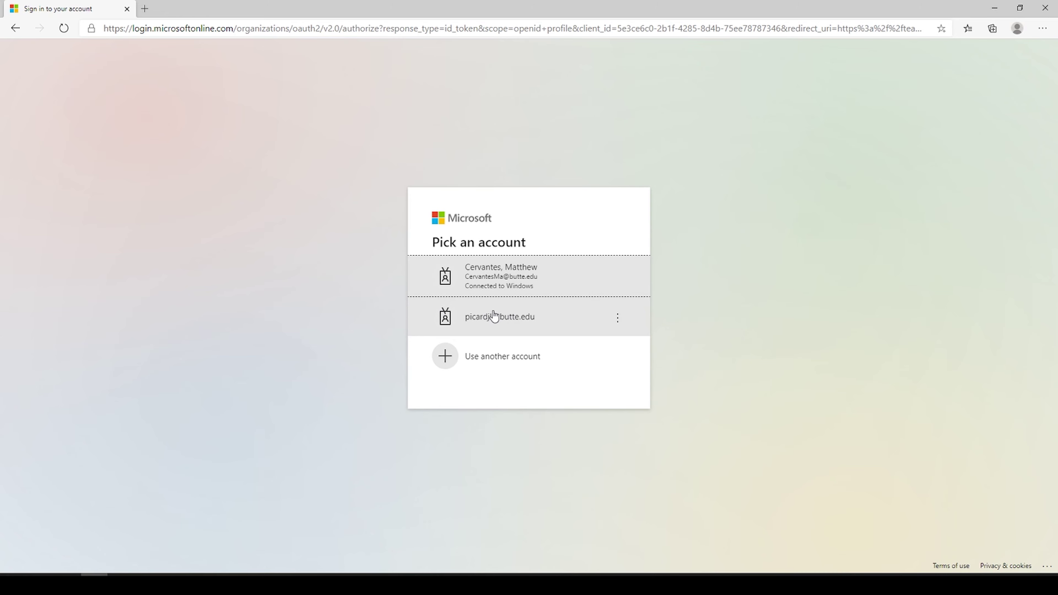
- Sign in with the listed secondary college account, entering the account password and declining to stay signed in
{"action": "left_click", "coordinate": [465, 320]}
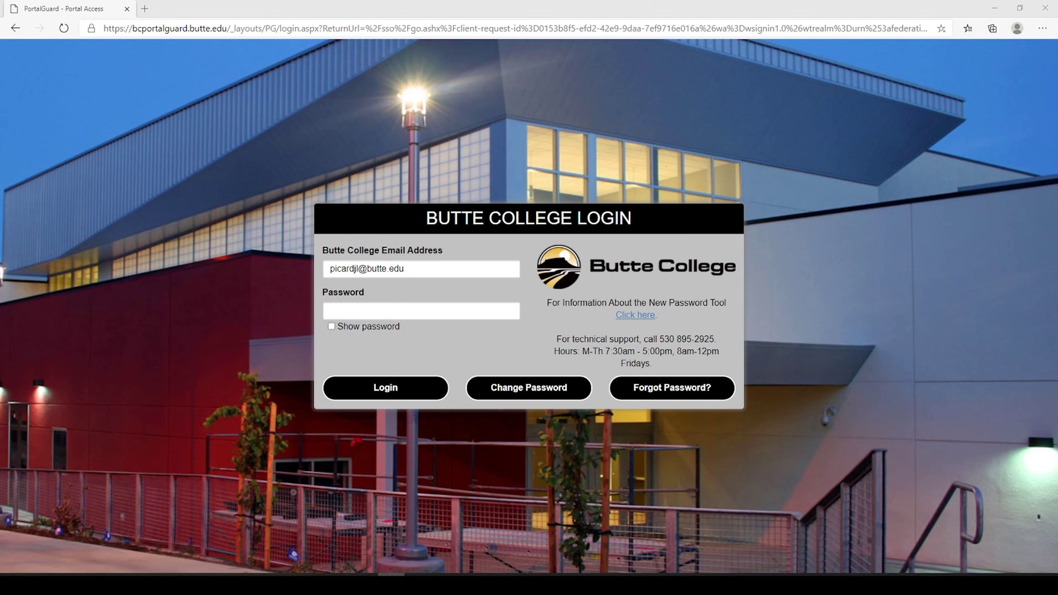
{"action": "left_click", "coordinate": [379, 312]}
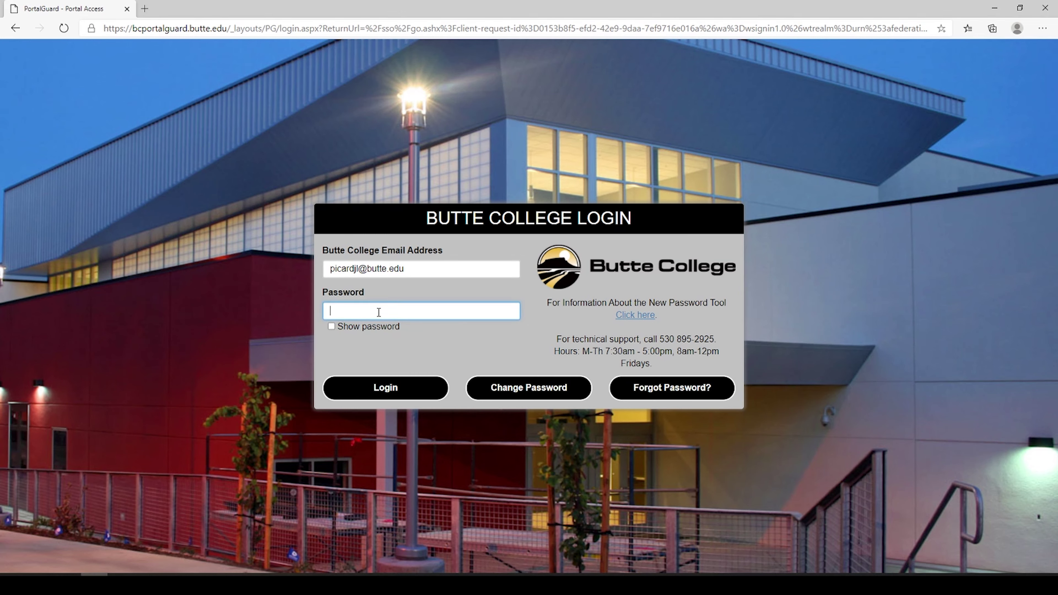
{"action": "type", "text": "••••••••"}
{"action": "left_click", "coordinate": [424, 388]}
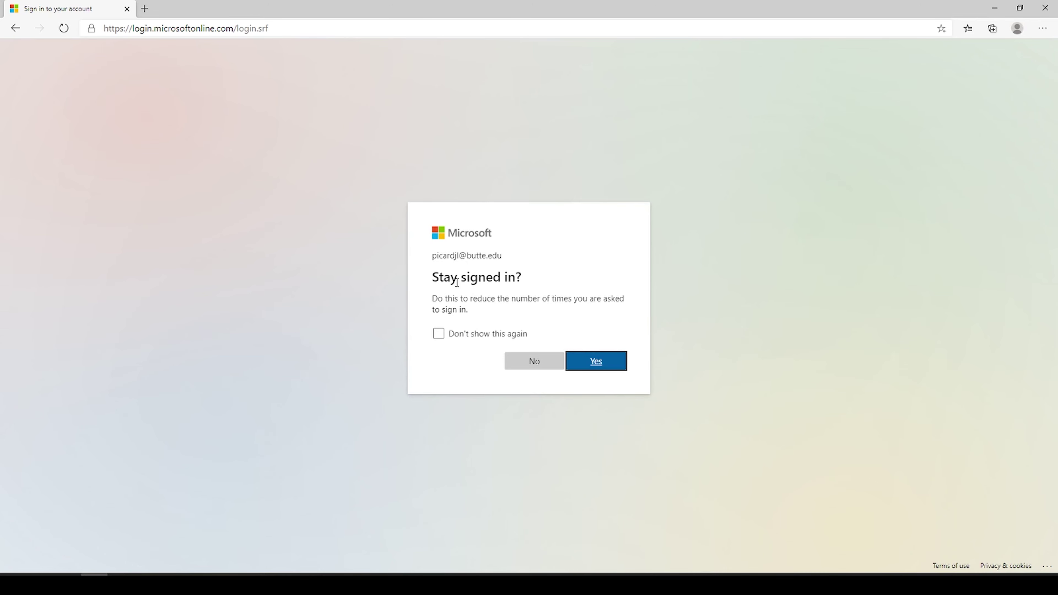
{"action": "left_click", "coordinate": [530, 371]}
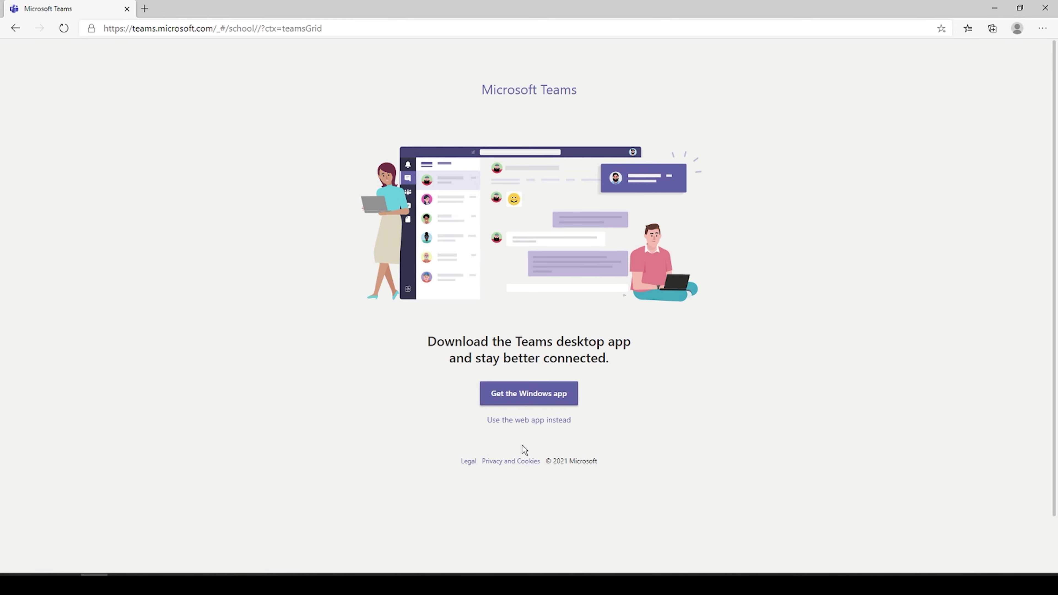
- Continue with the Teams web app instead of the Windows app and dismiss the desktop notifications offer
{"action": "left_click", "coordinate": [523, 421]}
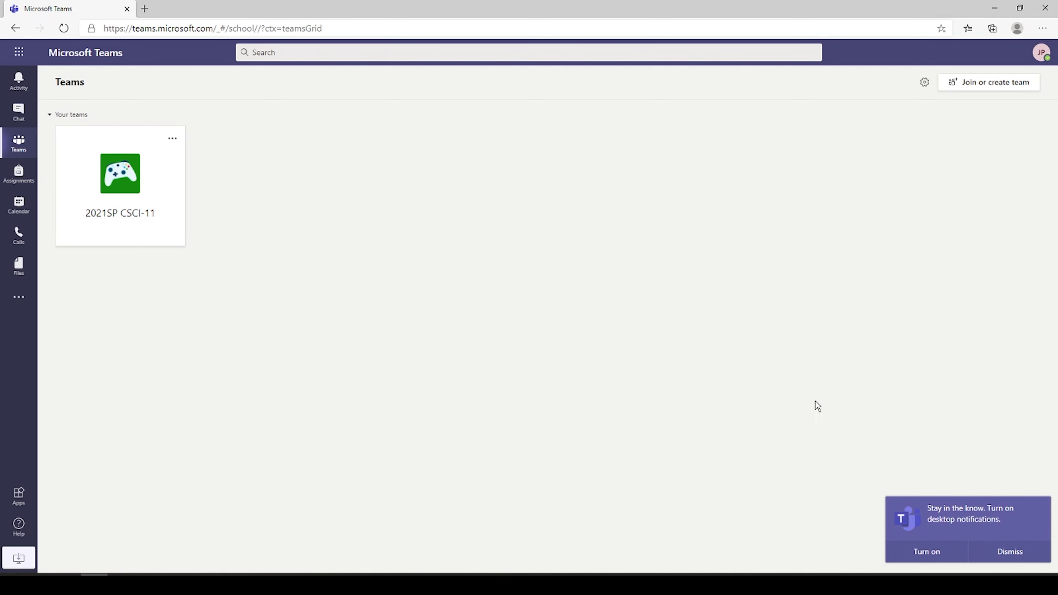
{"action": "left_click", "coordinate": [1012, 554]}
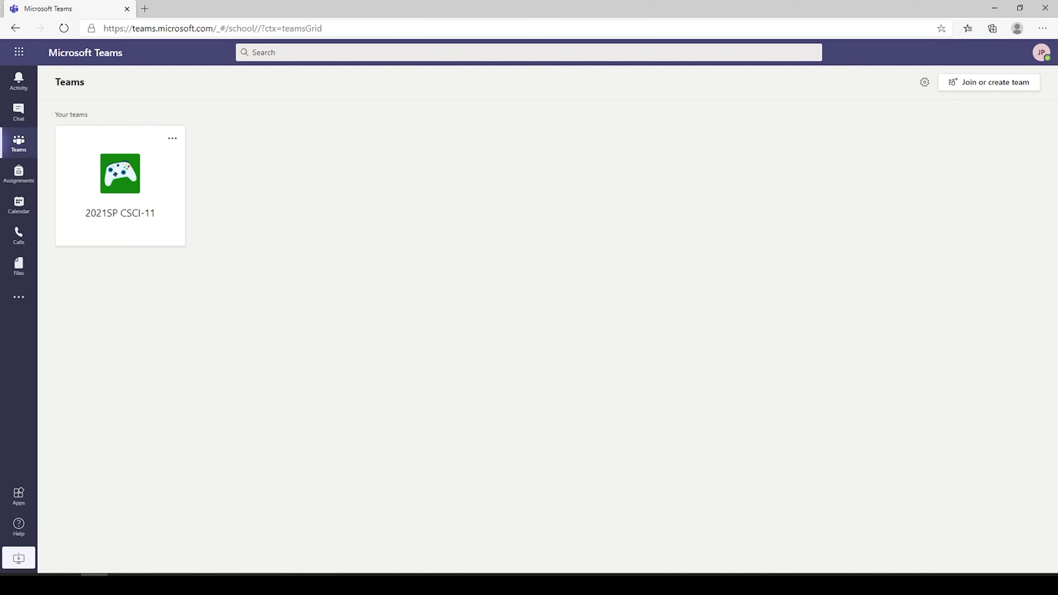
{"action": "left_click_drag", "start_coordinate": [132, 28], "coordinate": [213, 28]}
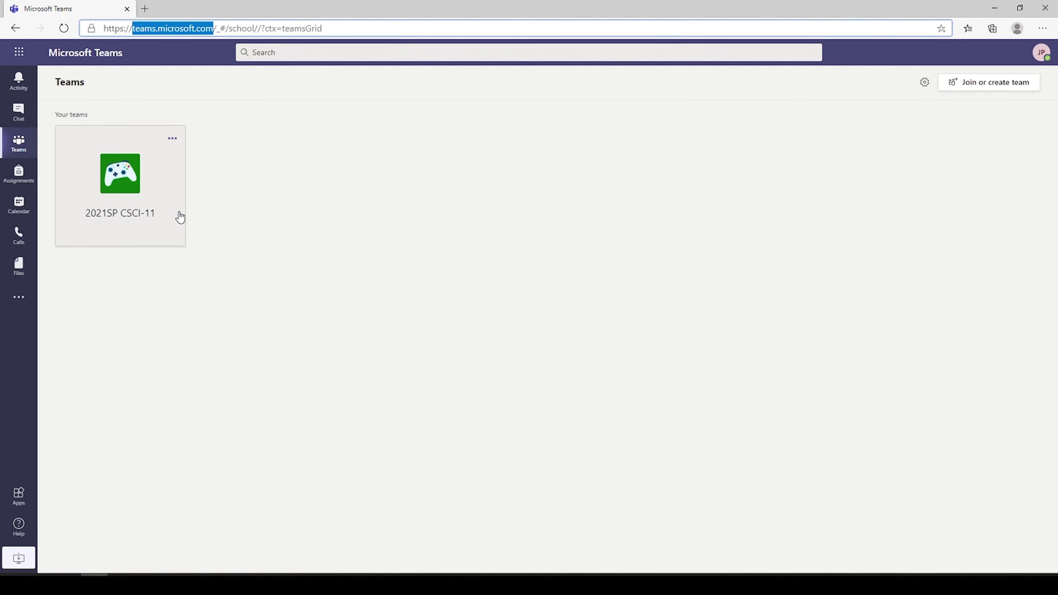
{"action": "left_click", "coordinate": [305, 278]}
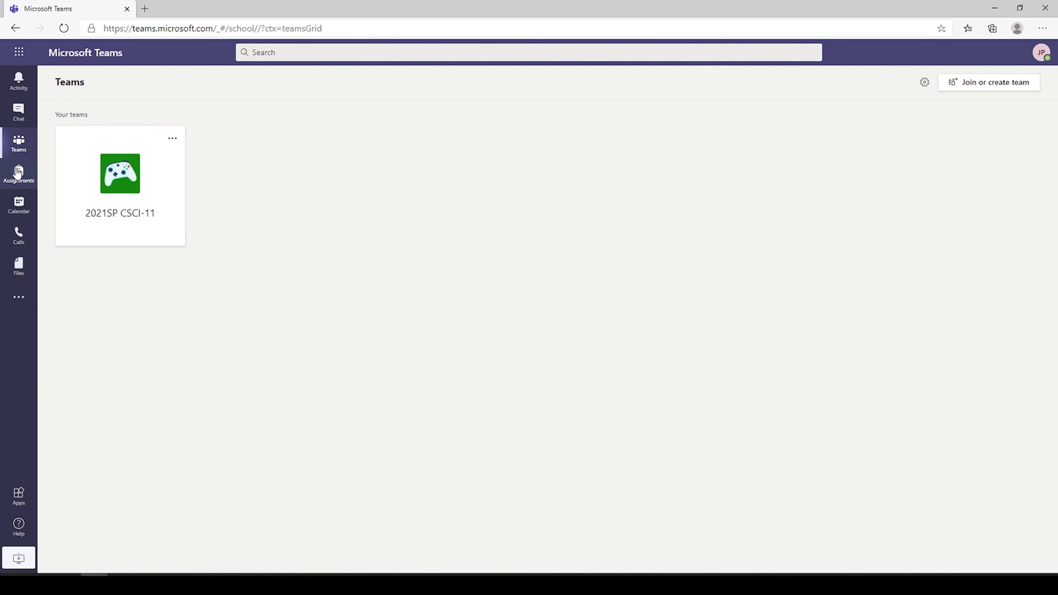
- Start a new chat with the full-time faculty contact found by surname and send the message "hello"
{"action": "left_click", "coordinate": [15, 118]}
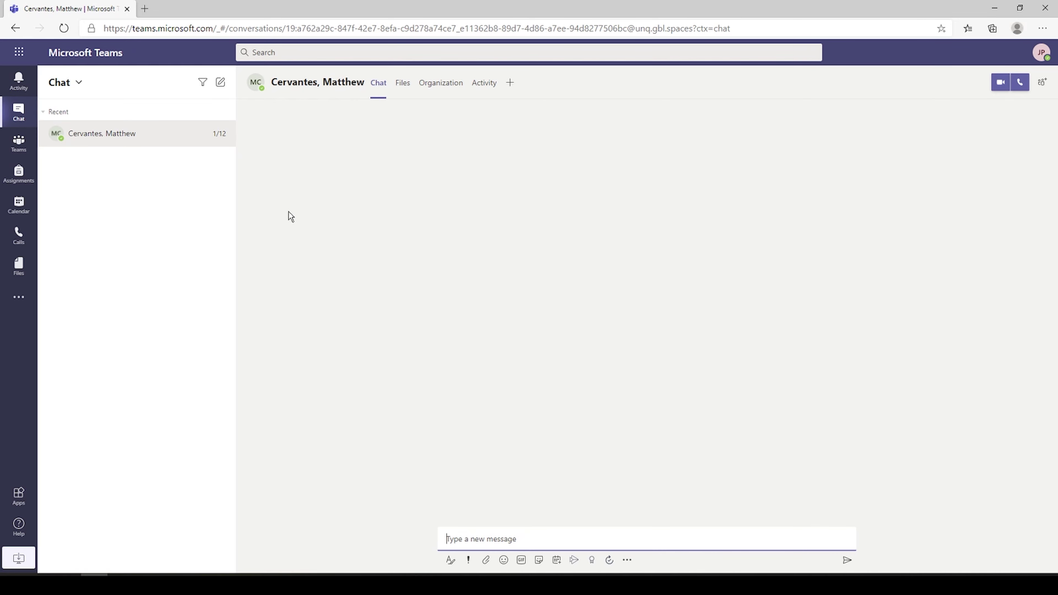
{"action": "left_click", "coordinate": [220, 82]}
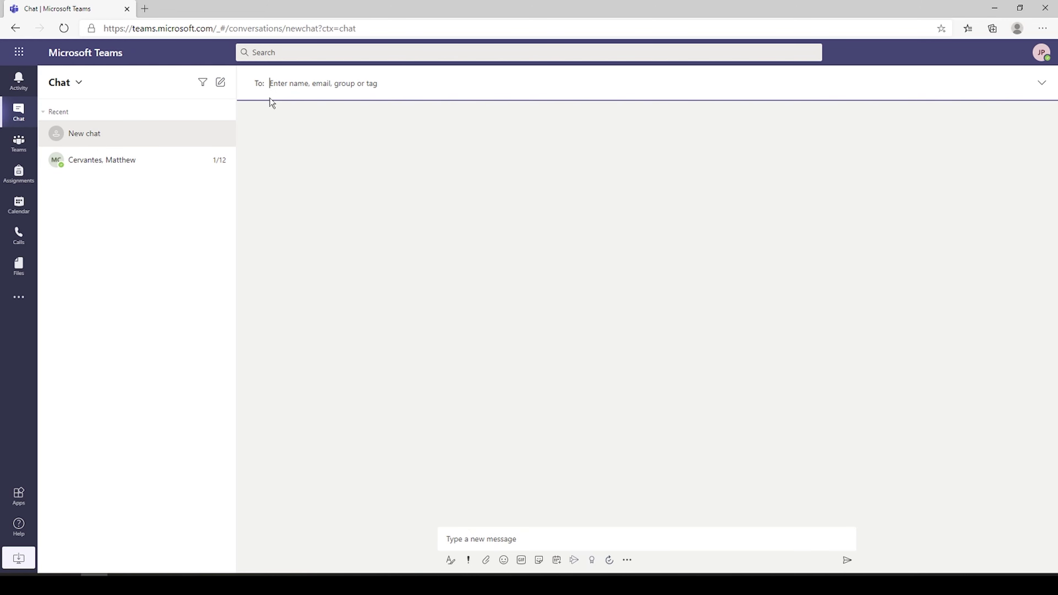
{"action": "type", "text": "cer"}
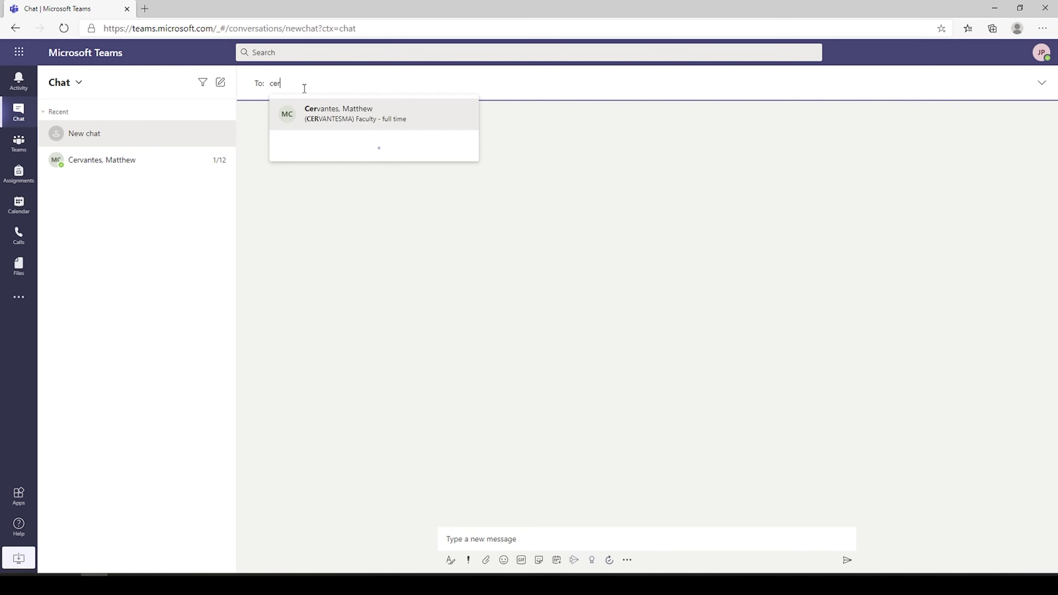
{"action": "left_click", "coordinate": [337, 107]}
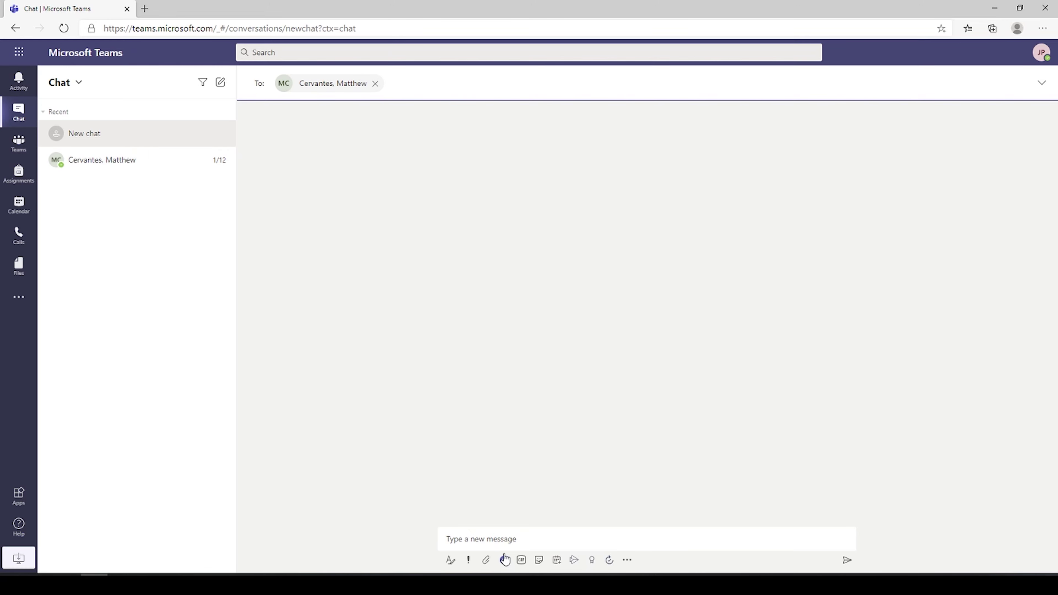
{"action": "left_click", "coordinate": [505, 540]}
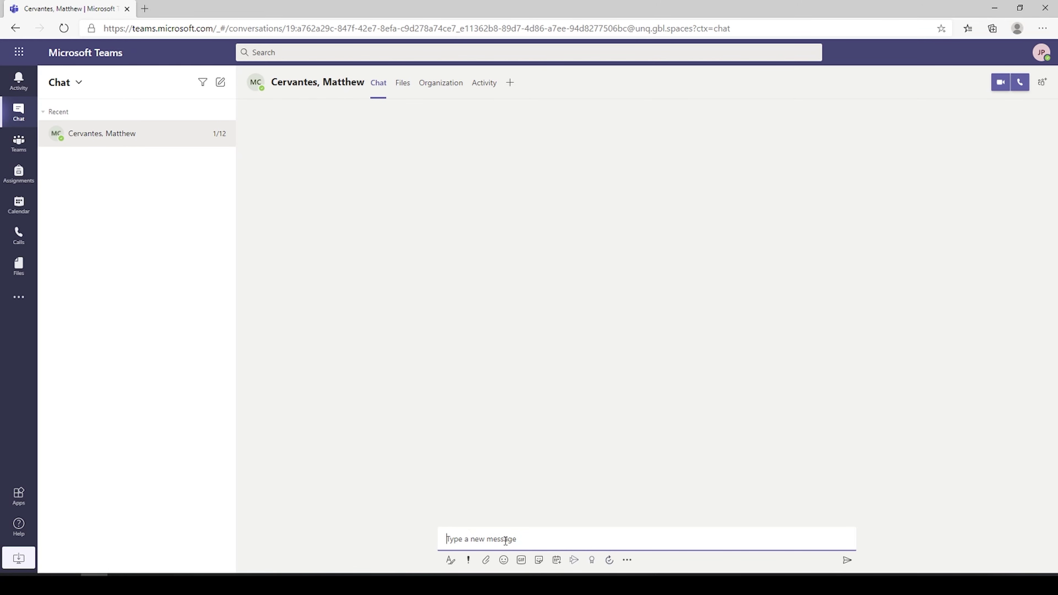
{"action": "type", "text": "hello"}
{"action": "key", "text": "Return"}
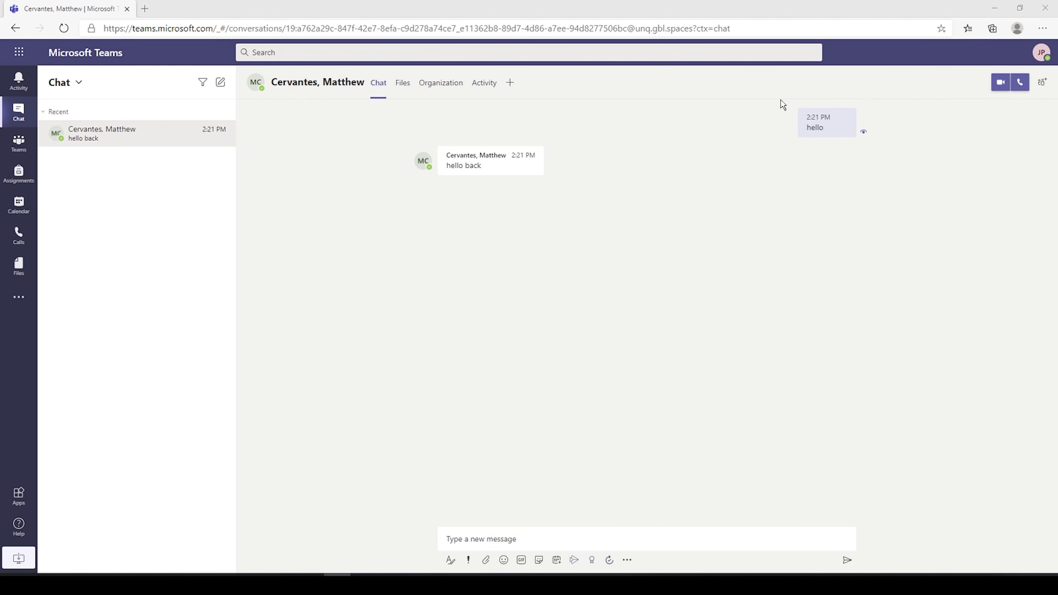
- Look over the available actions for the sent "hello" message, such as editing and deleting, without applying any
{"action": "mouse_move", "coordinate": [819, 125]}
{"action": "left_click", "coordinate": [845, 101]}
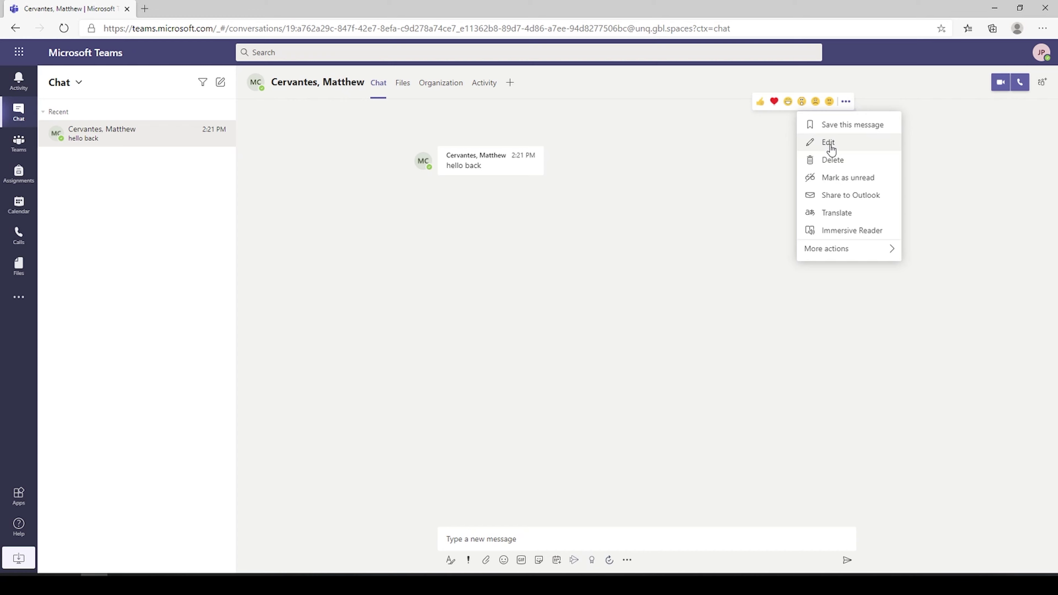
{"action": "left_click", "coordinate": [479, 262]}
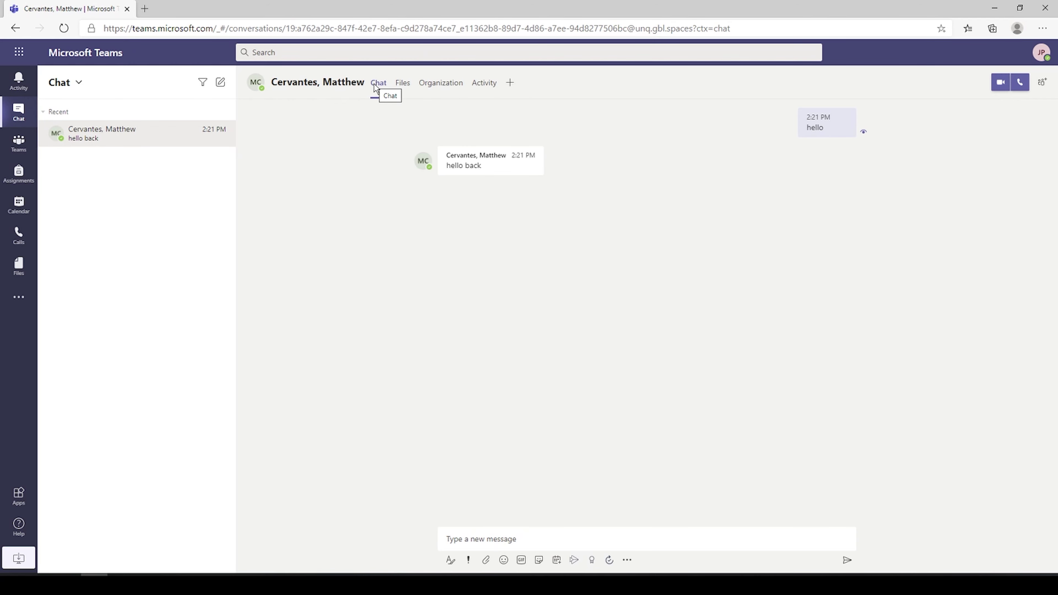
- View the chat's shared files area and the list of teams, and return to the conversation's messages
{"action": "left_click", "coordinate": [402, 85]}
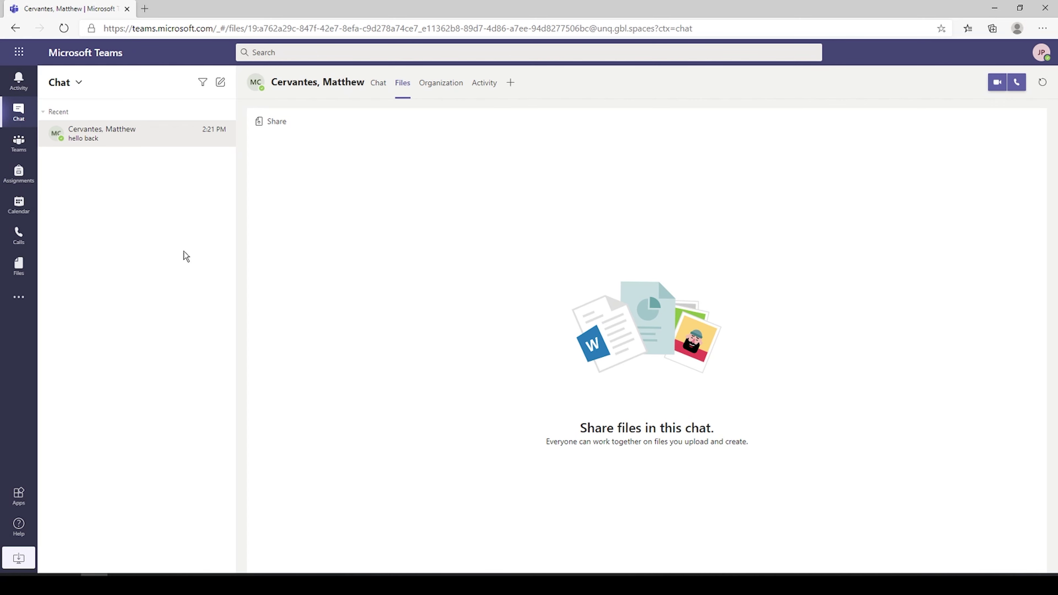
{"action": "left_click", "coordinate": [18, 145]}
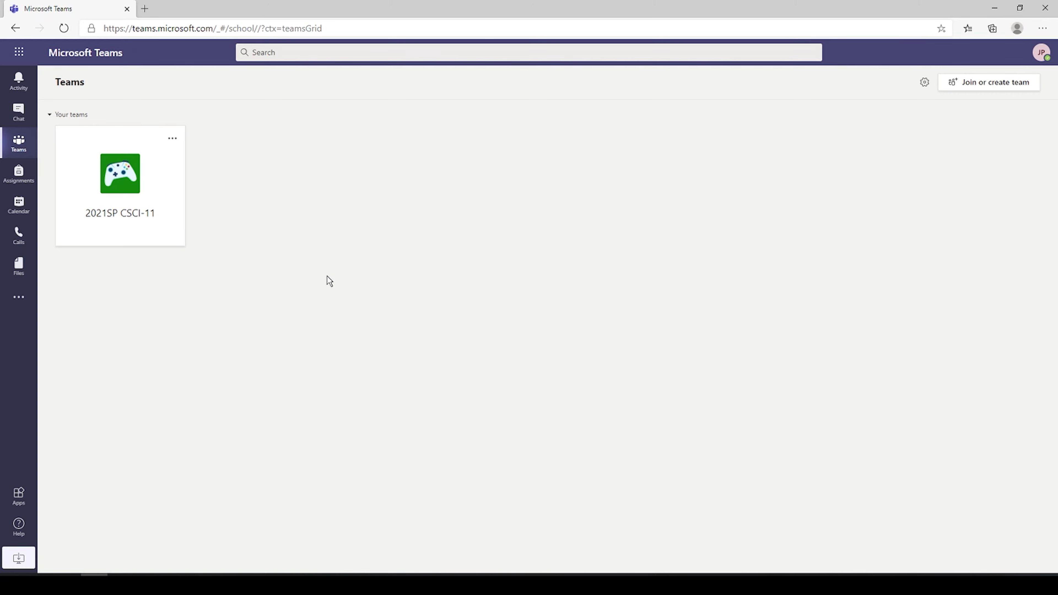
{"action": "left_click", "coordinate": [24, 113]}
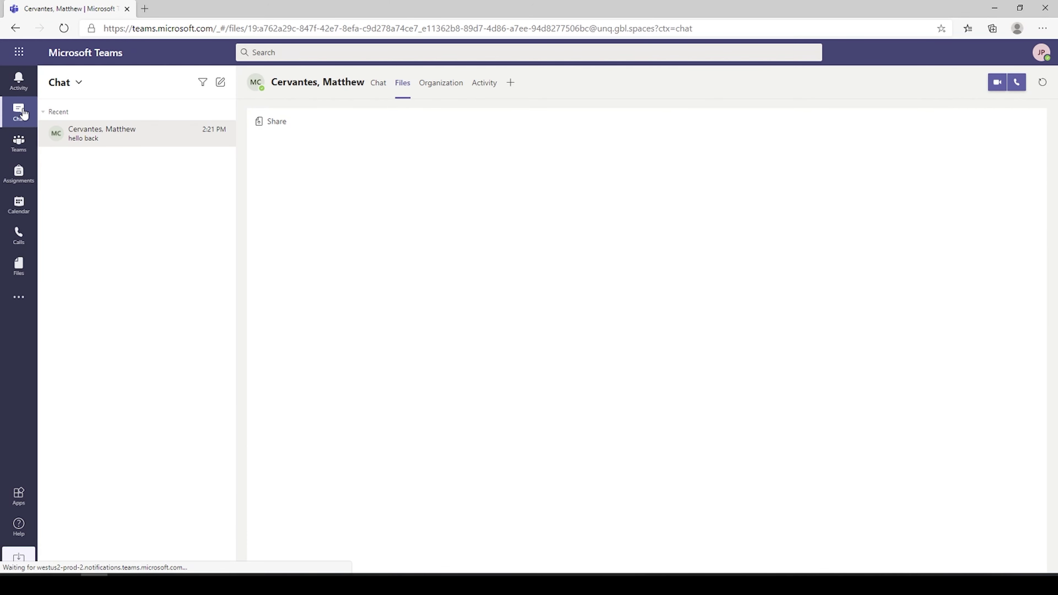
{"action": "left_click", "coordinate": [378, 85]}
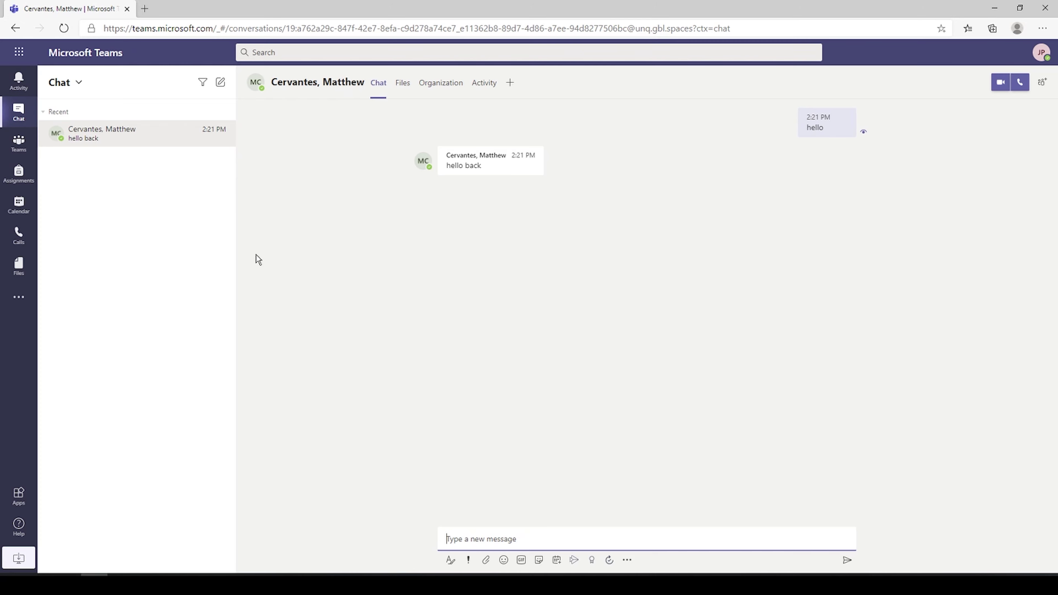
{"action": "mouse_move", "coordinate": [492, 168]}
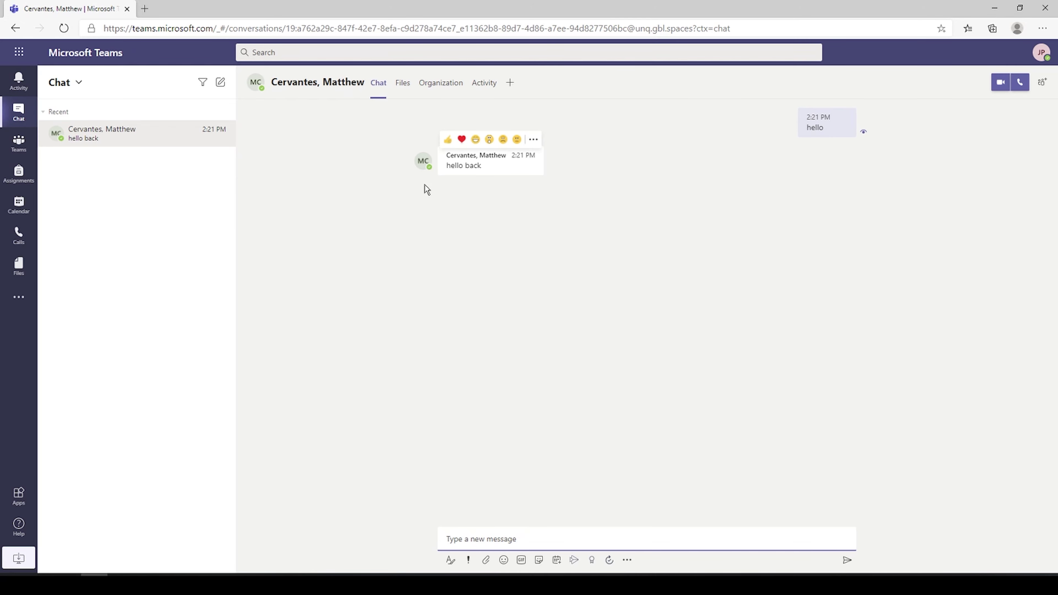
- Start creating a new team of type Other and name it "Pretend Team"
{"action": "left_click", "coordinate": [14, 144]}
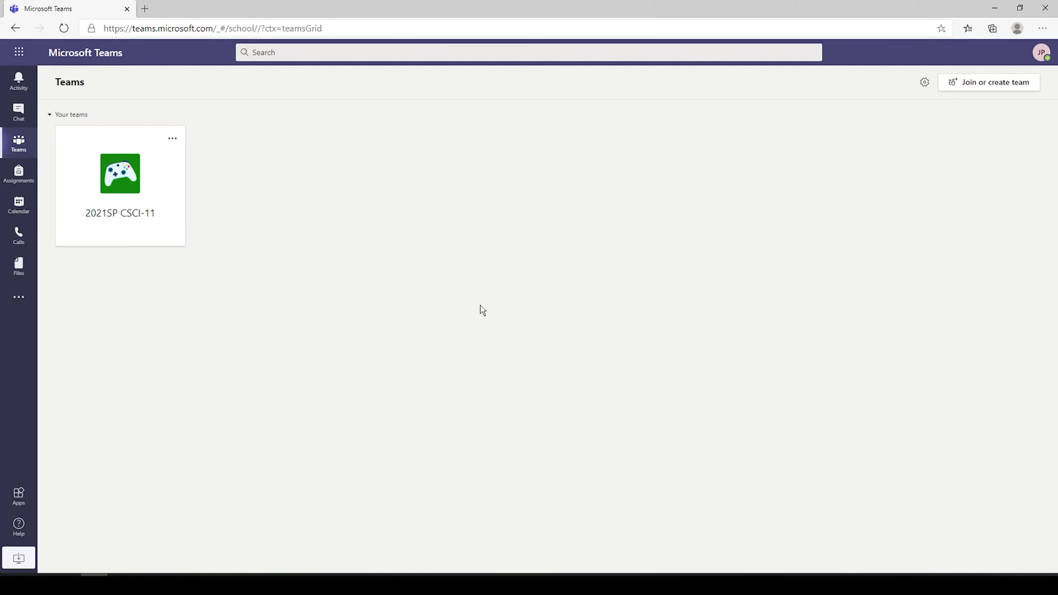
{"action": "left_click", "coordinate": [968, 85]}
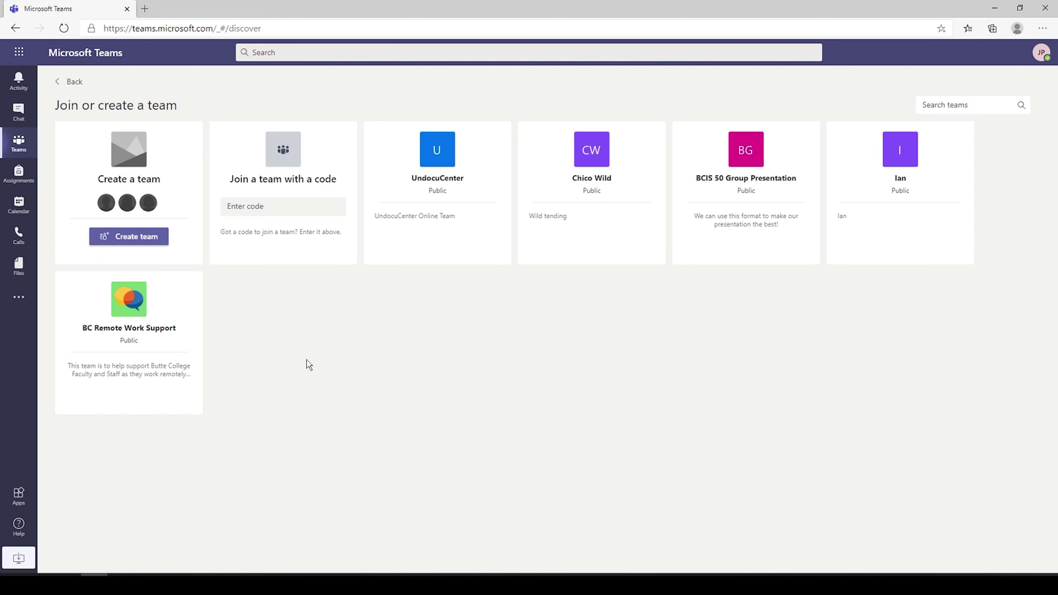
{"action": "left_click", "coordinate": [132, 238]}
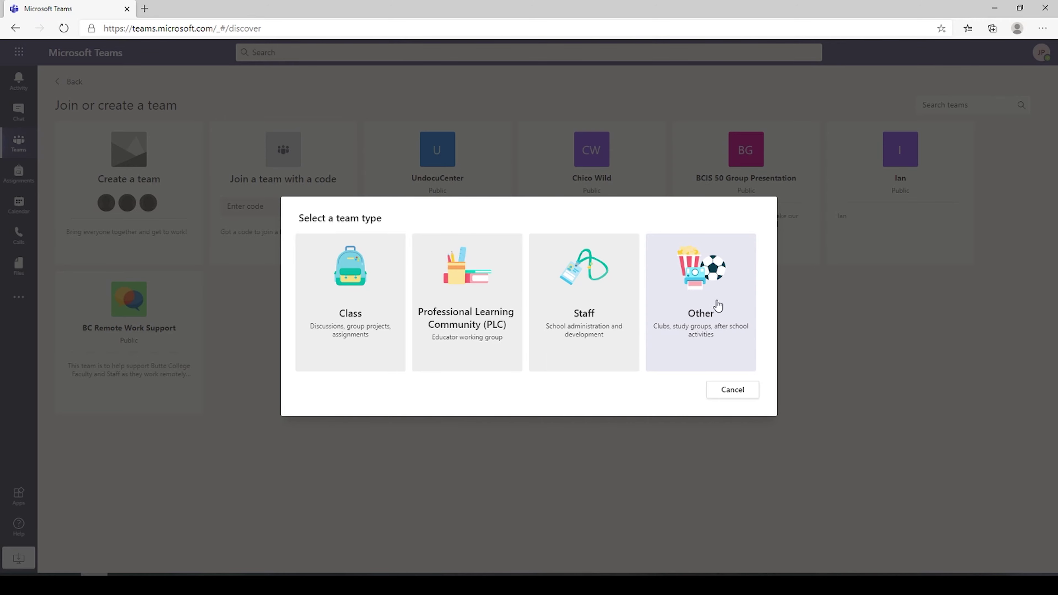
{"action": "left_click", "coordinate": [703, 276]}
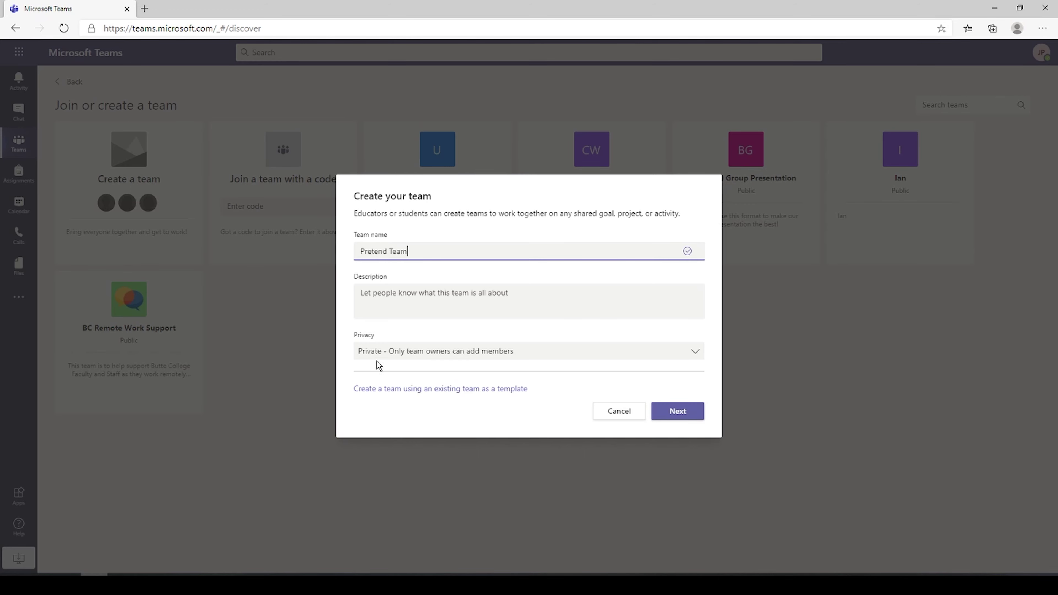
- Give the team the description "Pretend team for video tutorial" and choose the Private option, where only team owners can add members
{"action": "left_click", "coordinate": [381, 297]}
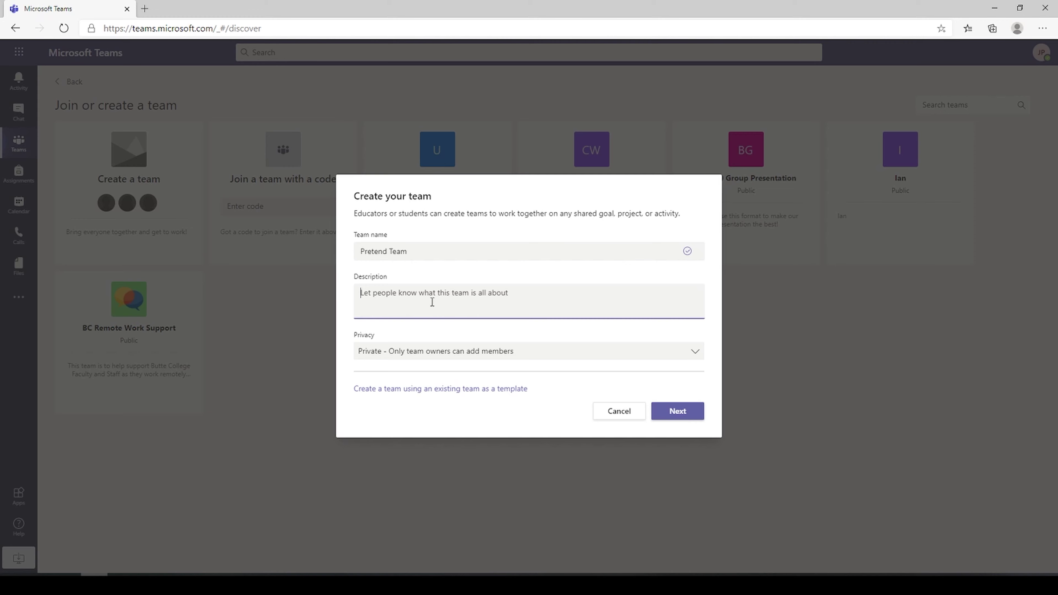
{"action": "type", "text": "Preten"}
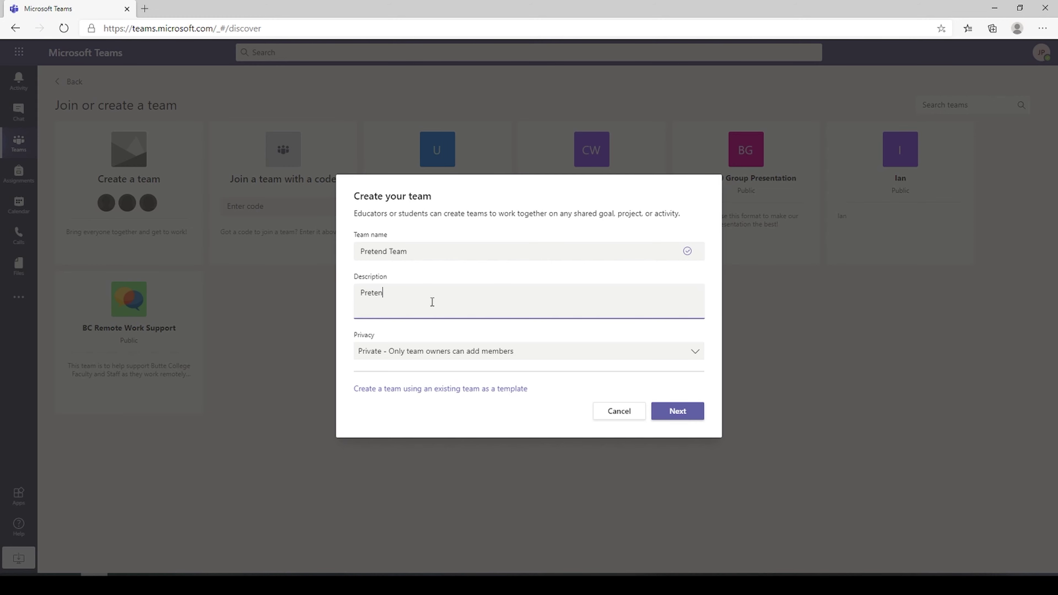
{"action": "type", "text": "d team for video tutorial"}
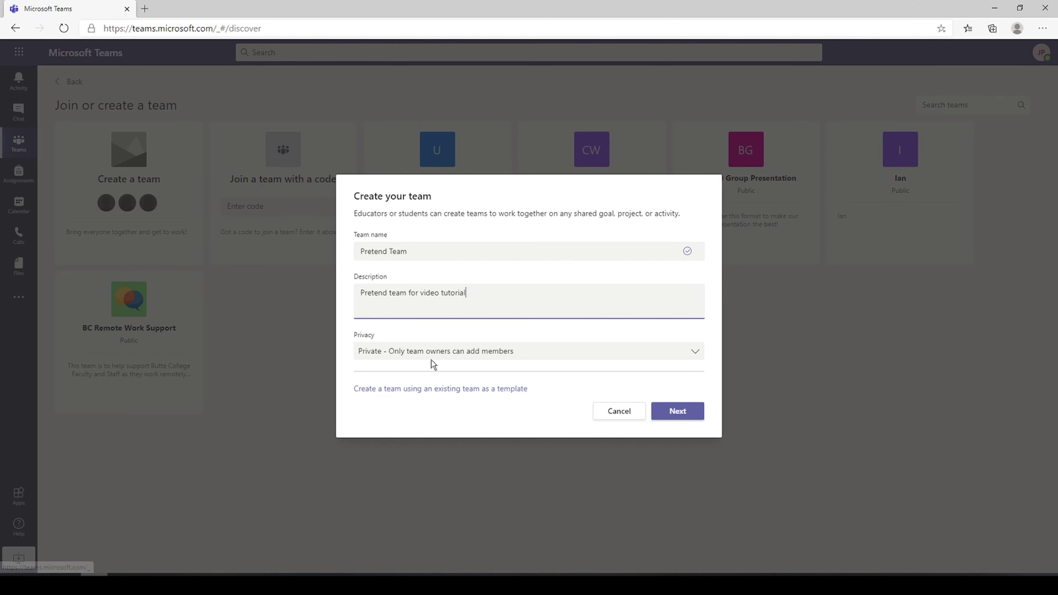
{"action": "left_click", "coordinate": [537, 351]}
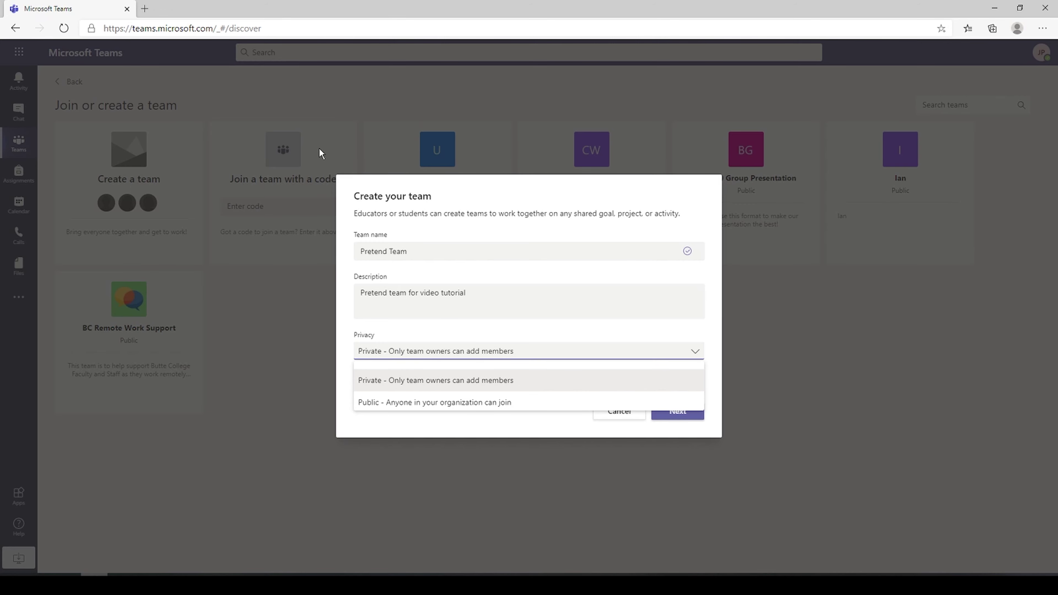
{"action": "left_click", "coordinate": [377, 379]}
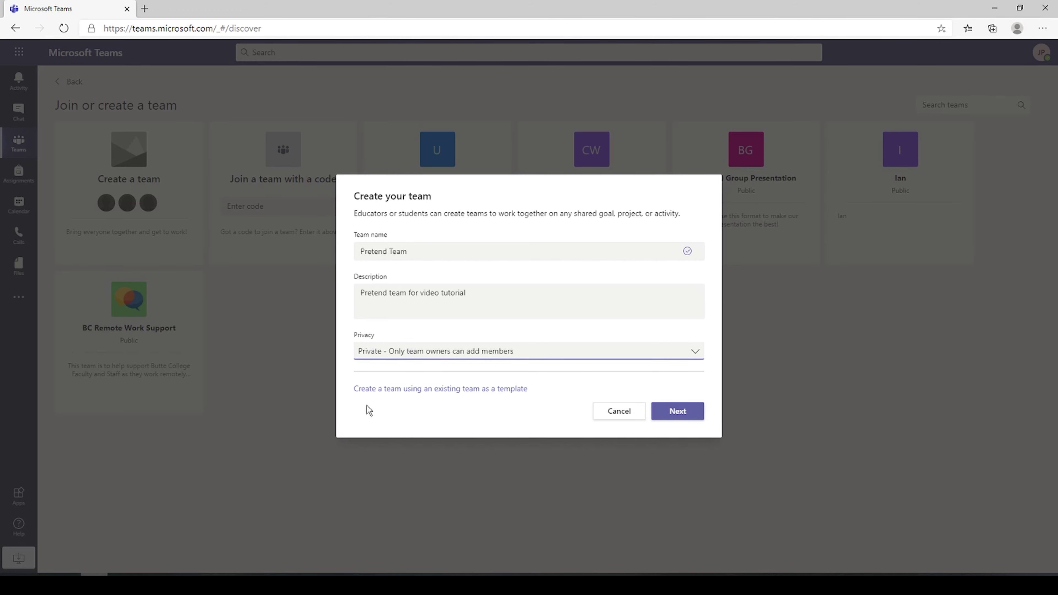
- Create Pretend Team and add the faculty contact to it with the Member role, then finish adding members
{"action": "left_click", "coordinate": [679, 412]}
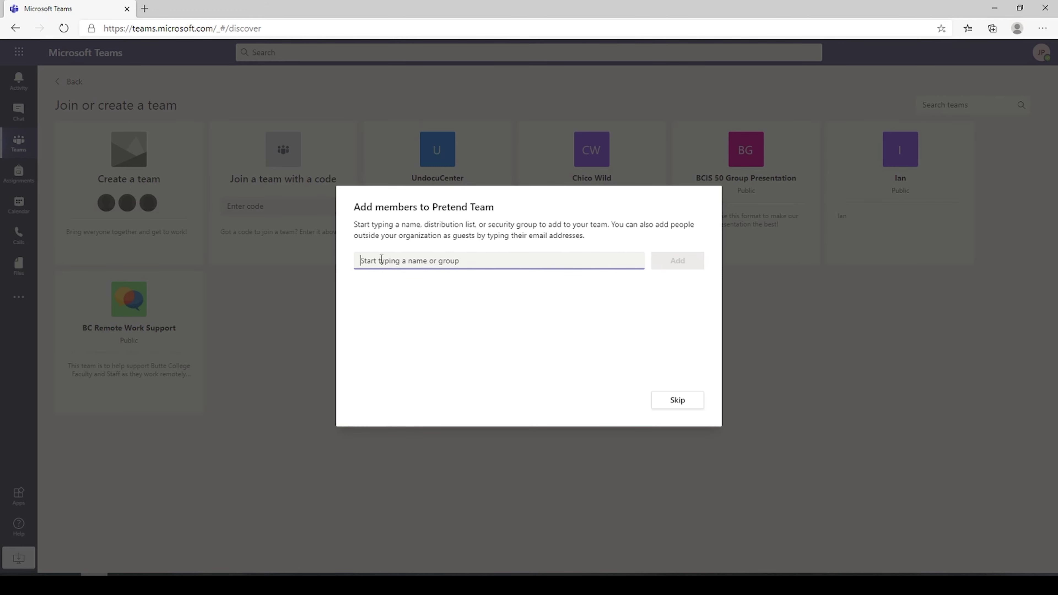
{"action": "type", "text": "cerv"}
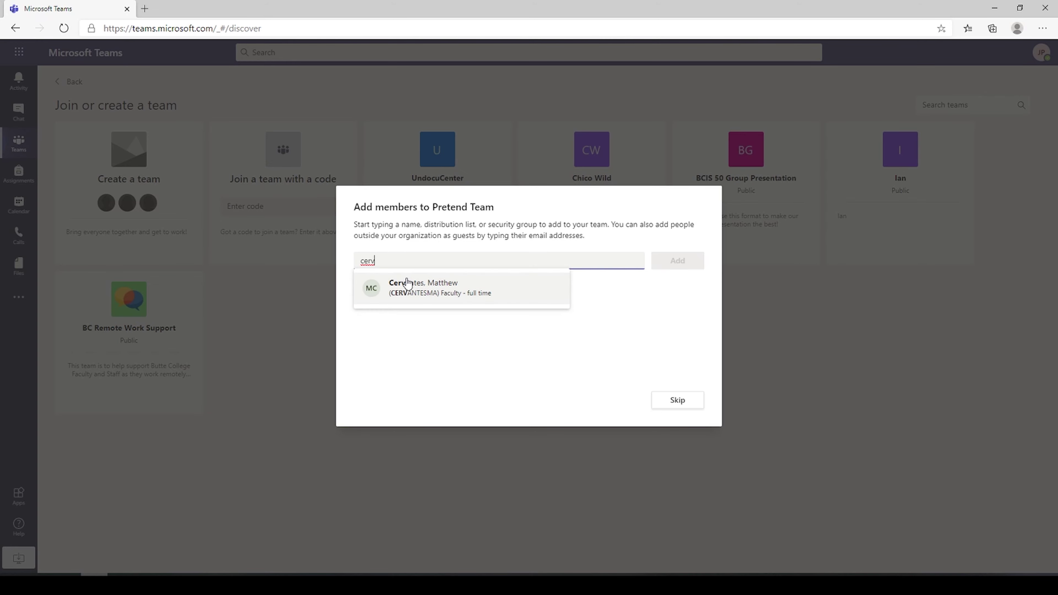
{"action": "left_click", "coordinate": [427, 287]}
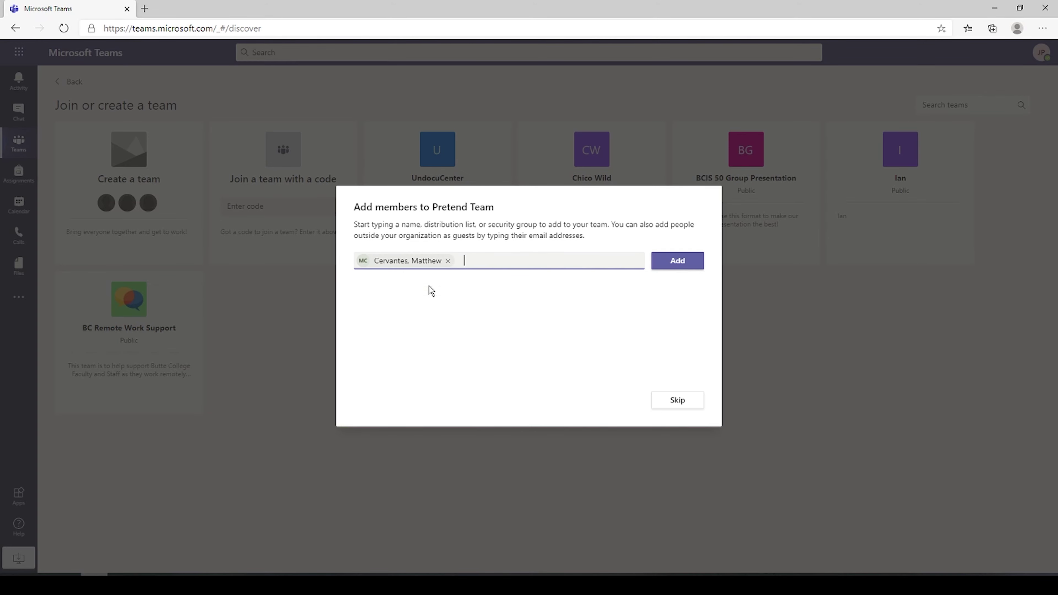
{"action": "left_click", "coordinate": [688, 262]}
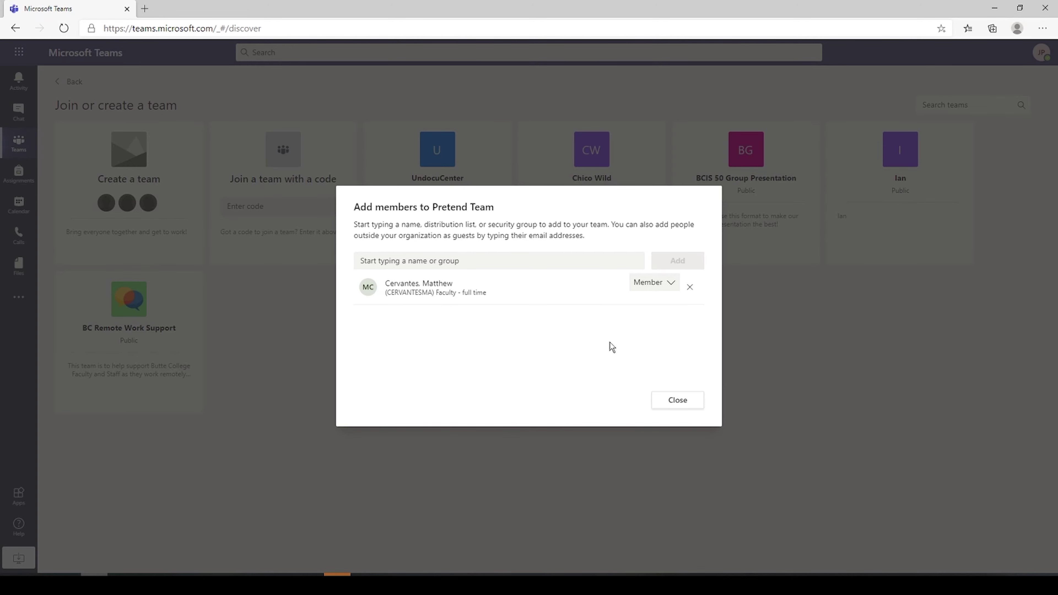
{"action": "left_click", "coordinate": [677, 399]}
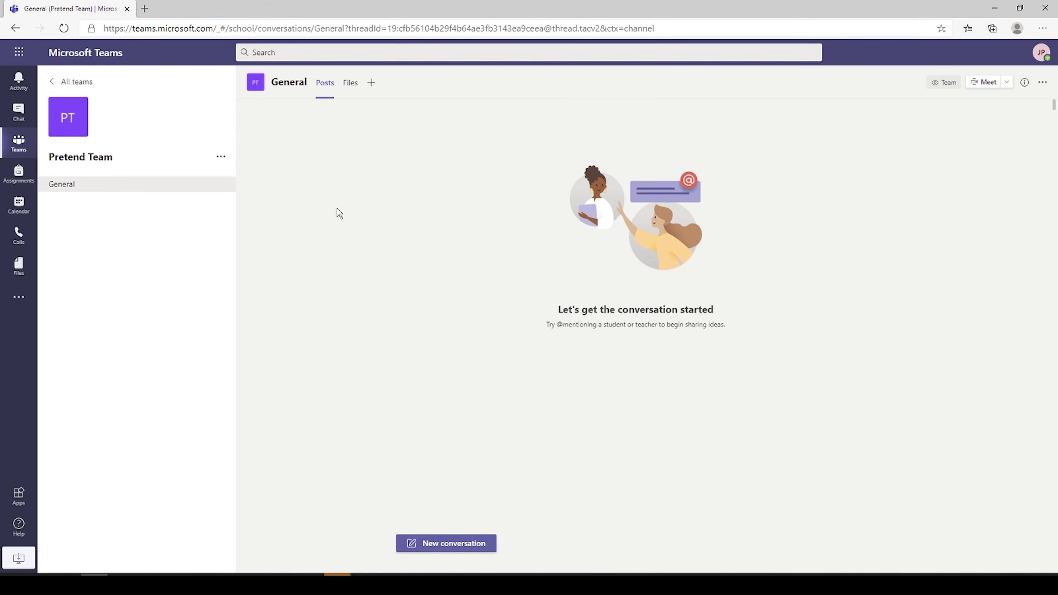
- Post "hello team!" as a new conversation in the General channel and react to the teammate's reply with a heart
{"action": "left_click", "coordinate": [451, 549]}
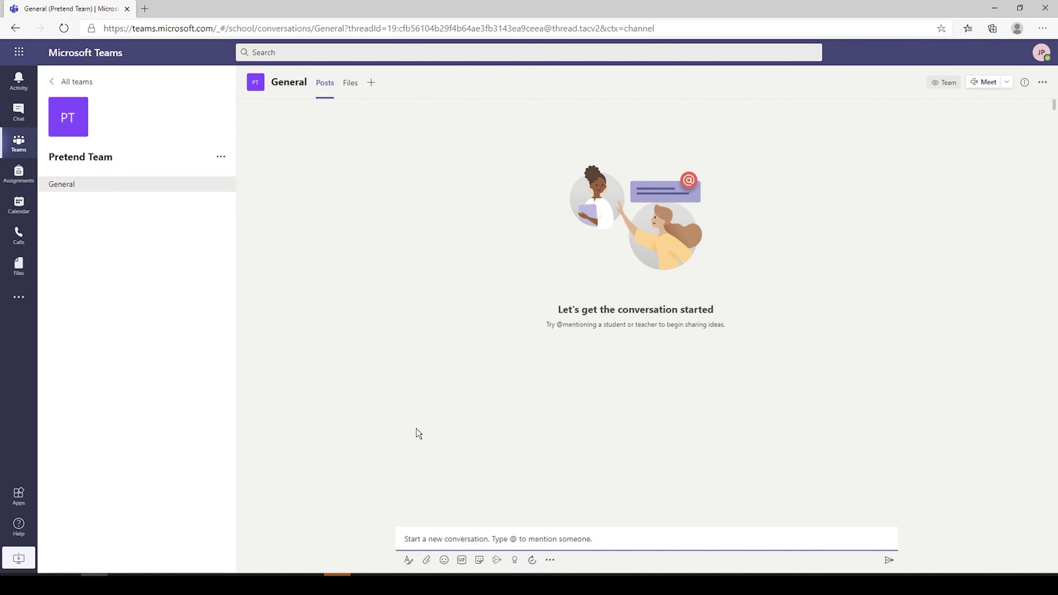
{"action": "type", "text": "hello team!"}
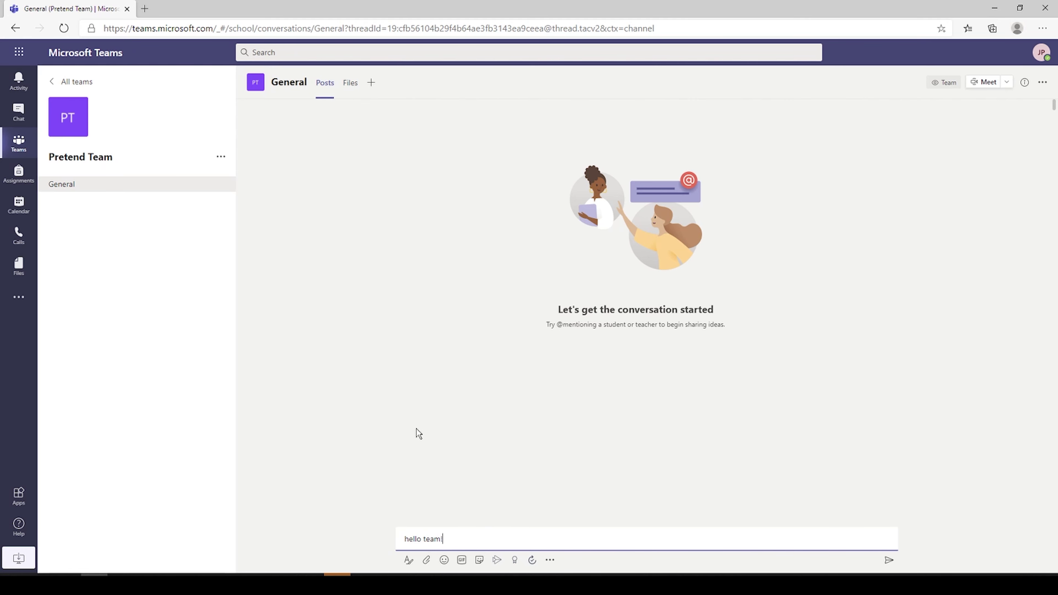
{"action": "key", "text": "Return"}
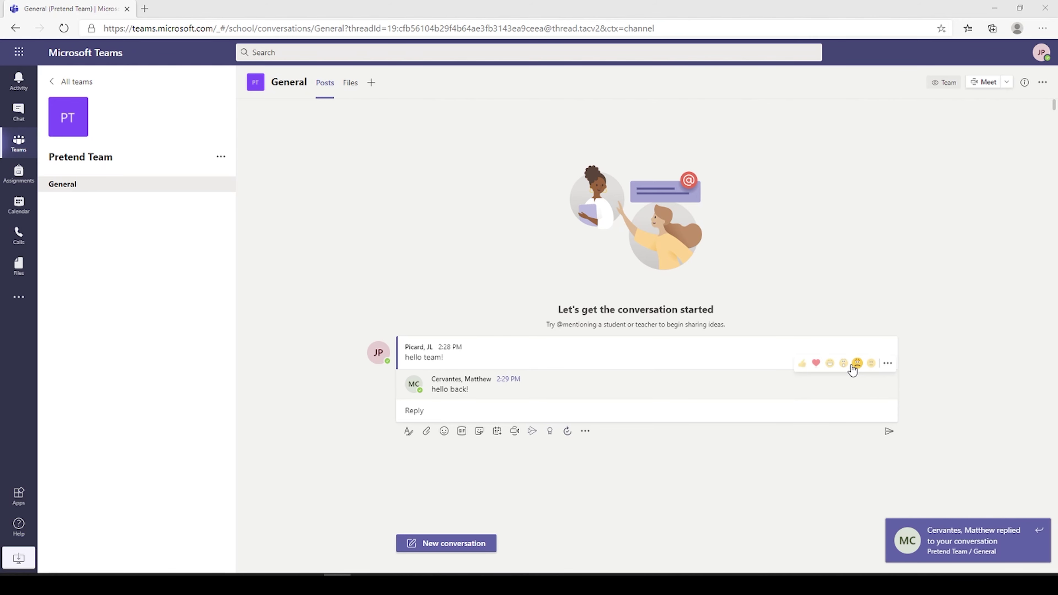
{"action": "left_click", "coordinate": [816, 362]}
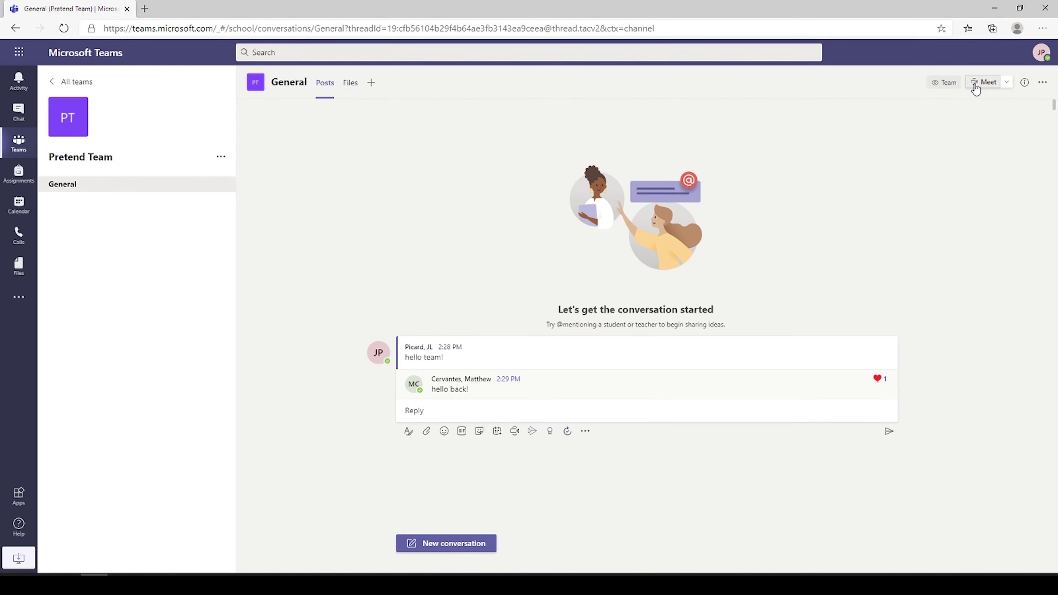
- Check the channel's meeting options and start an immediate meeting in the General channel with the camera off
{"action": "left_click", "coordinate": [1006, 82]}
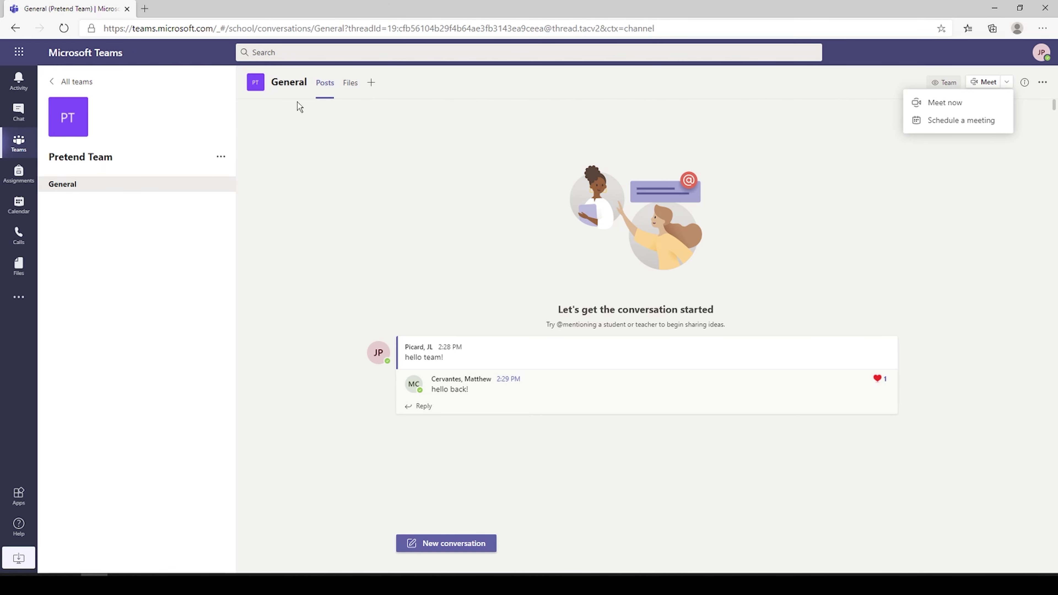
{"action": "left_click", "coordinate": [320, 180]}
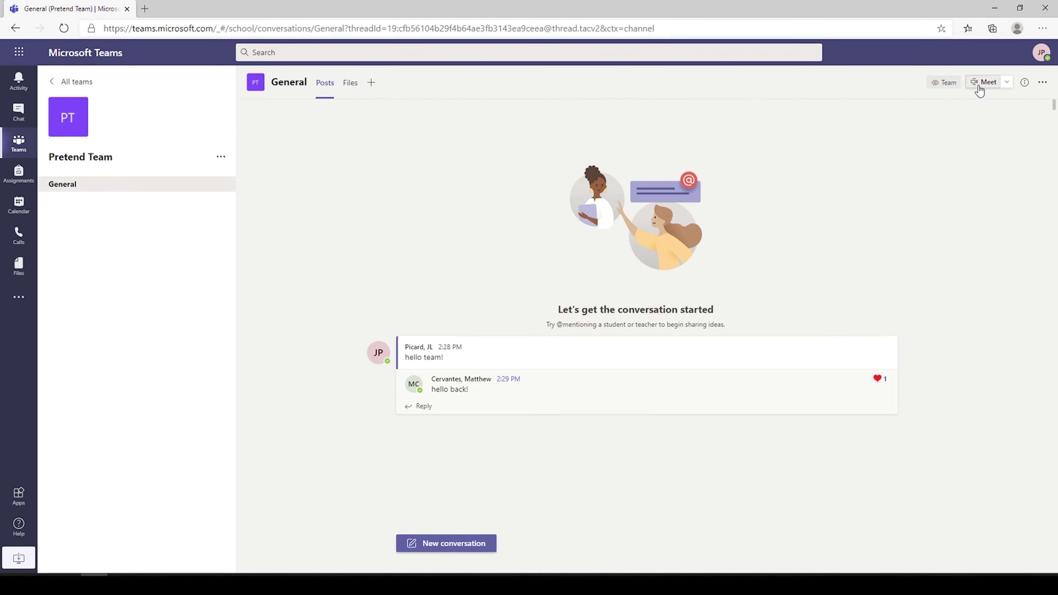
{"action": "left_click", "coordinate": [979, 88]}
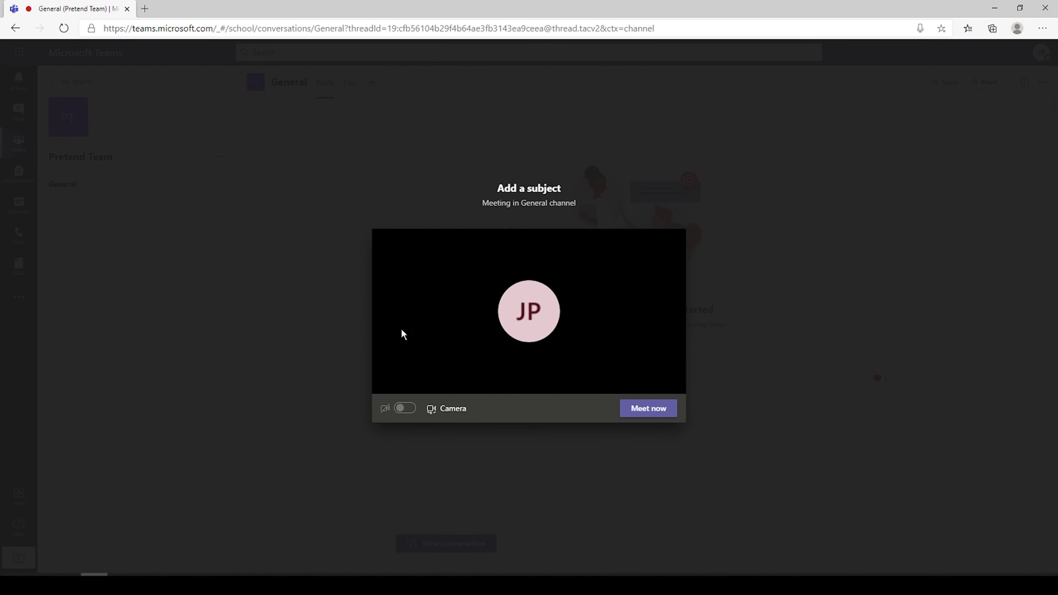
{"action": "left_click", "coordinate": [646, 413]}
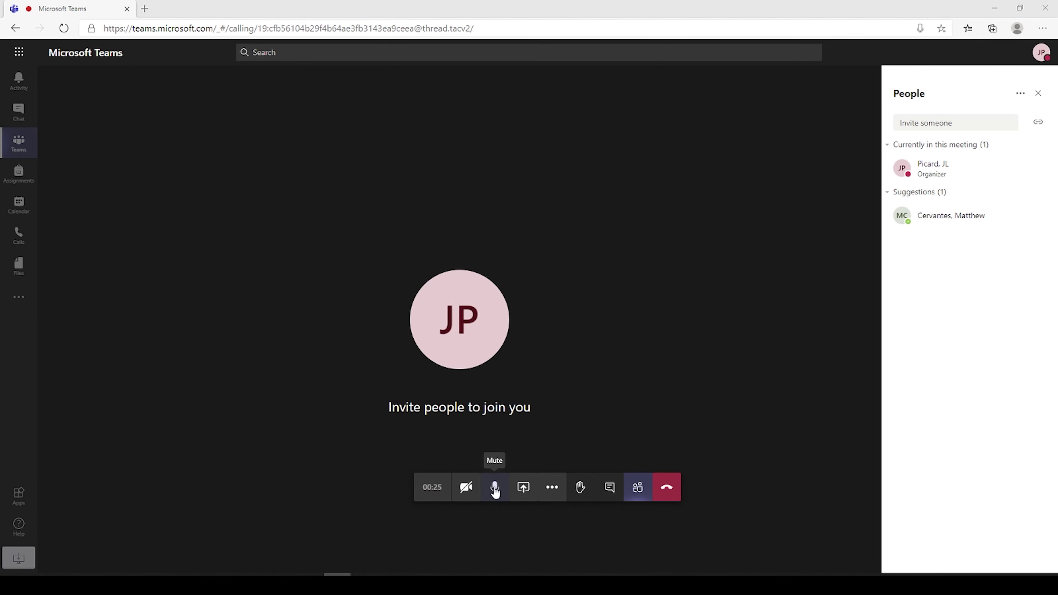
- Share Microsoft Whiteboard in the meeting in collaborate mode, so that everyone can edit
{"action": "left_click", "coordinate": [523, 488]}
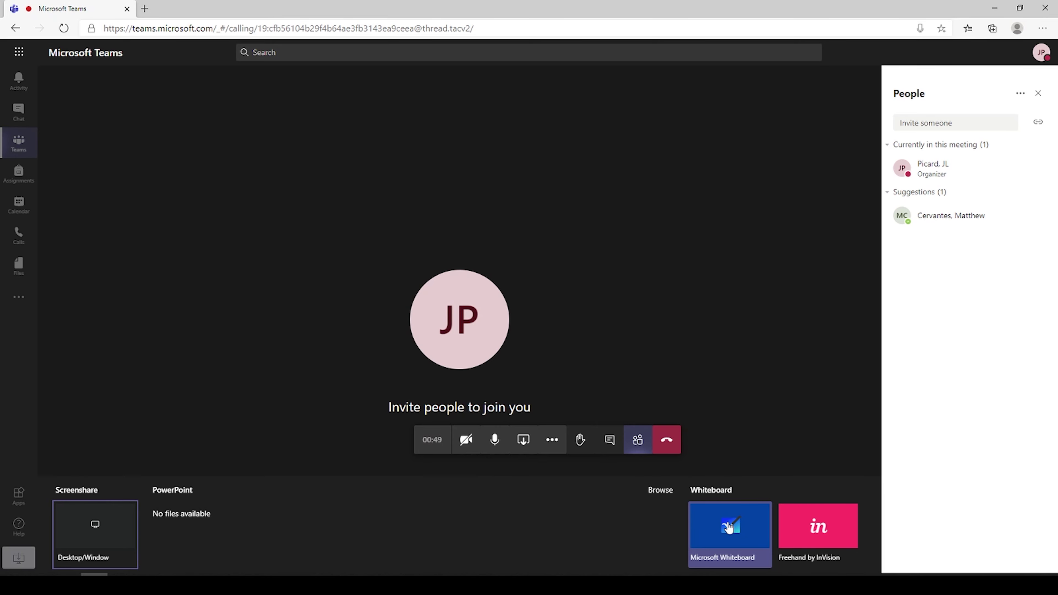
{"action": "left_click", "coordinate": [729, 527]}
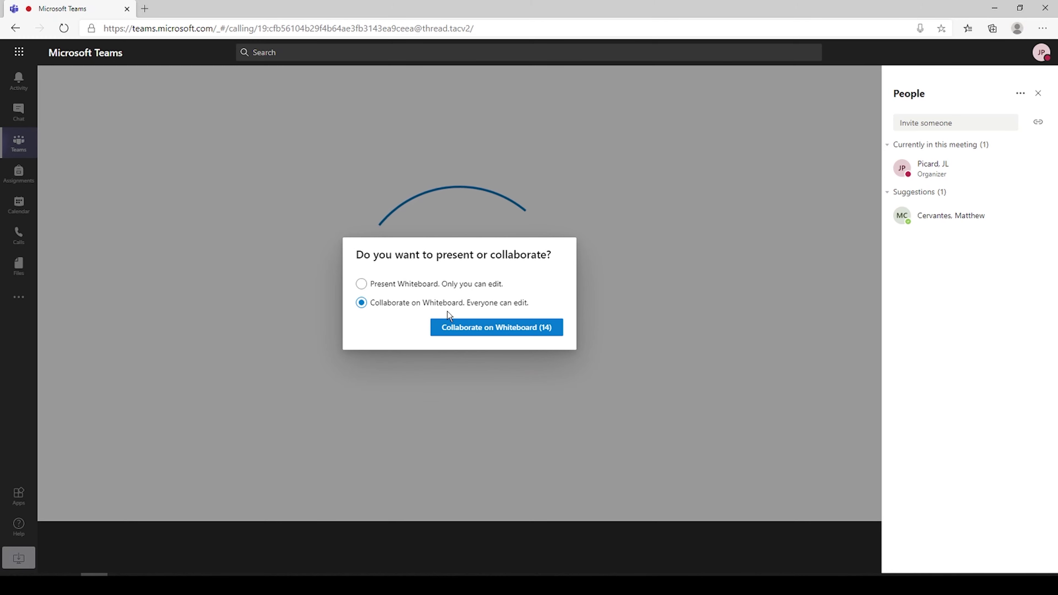
{"action": "left_click", "coordinate": [498, 332]}
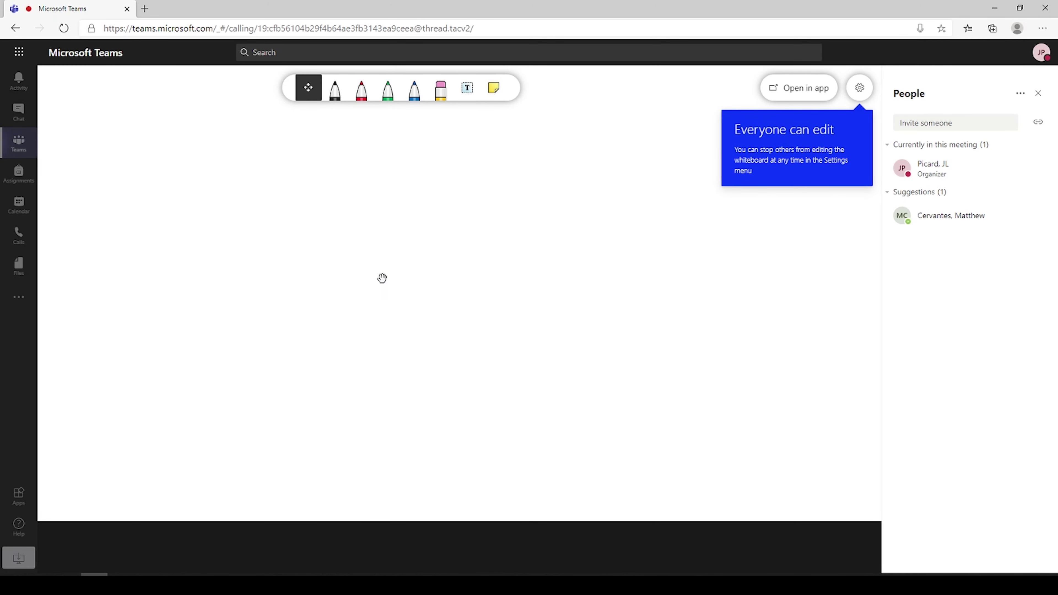
- Draw two crossing freehand curves on the whiteboard with the black pen
{"action": "left_click", "coordinate": [334, 90]}
{"action": "mouse_move", "coordinate": [303, 215]}
{"action": "left_mouse_down"}
{"action": "mouse_move", "coordinate": [296, 228]}
{"action": "mouse_move", "coordinate": [449, 301]}
{"action": "left_mouse_up"}
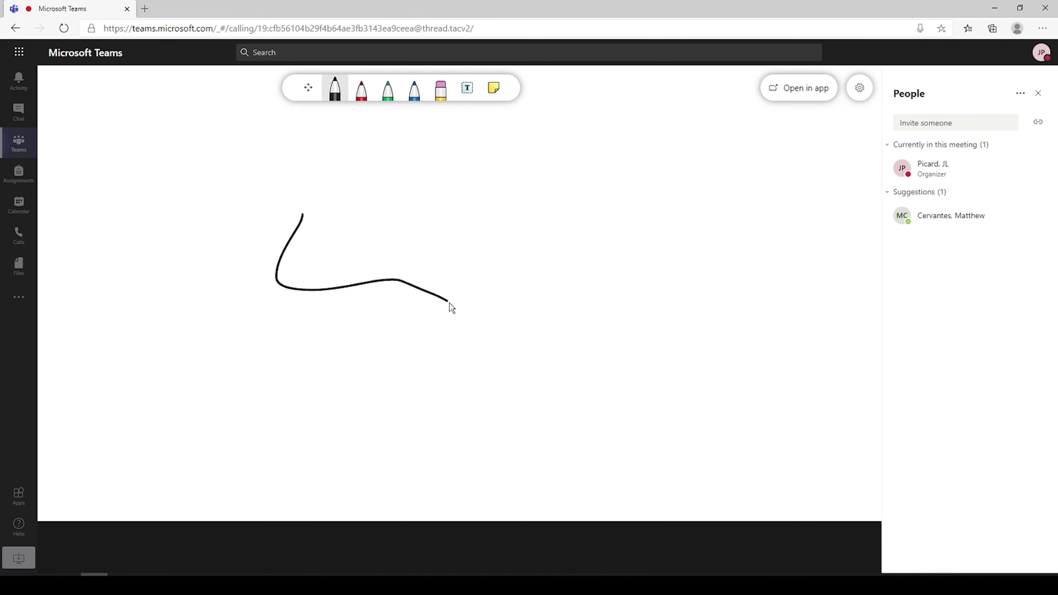
{"action": "left_click_drag", "start_coordinate": [387, 333], "coordinate": [429, 244]}
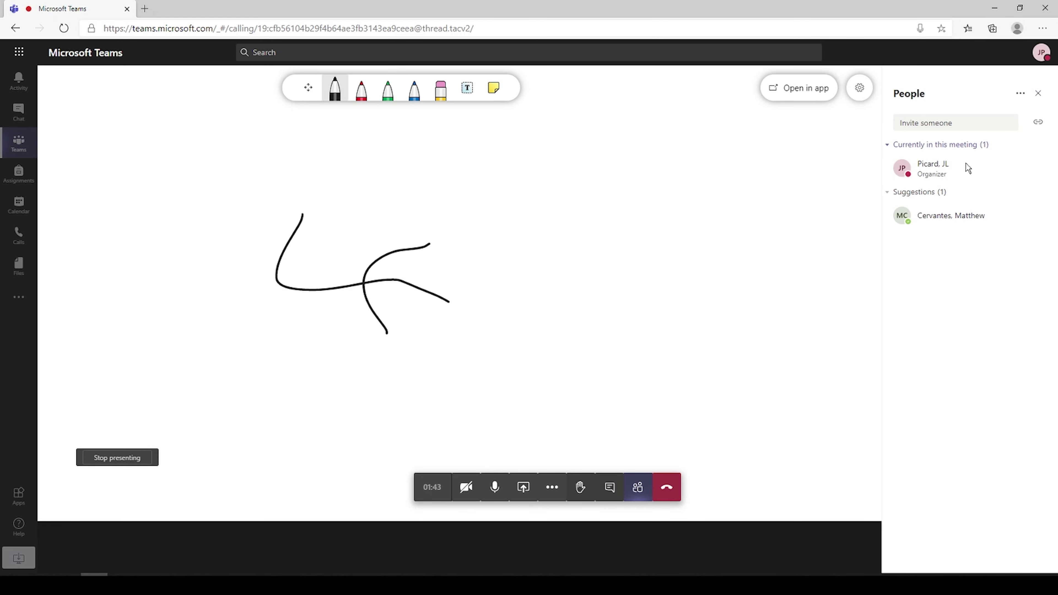
- Leave the meeting and try to rate its call quality four stars in the General channel
{"action": "left_click", "coordinate": [666, 486]}
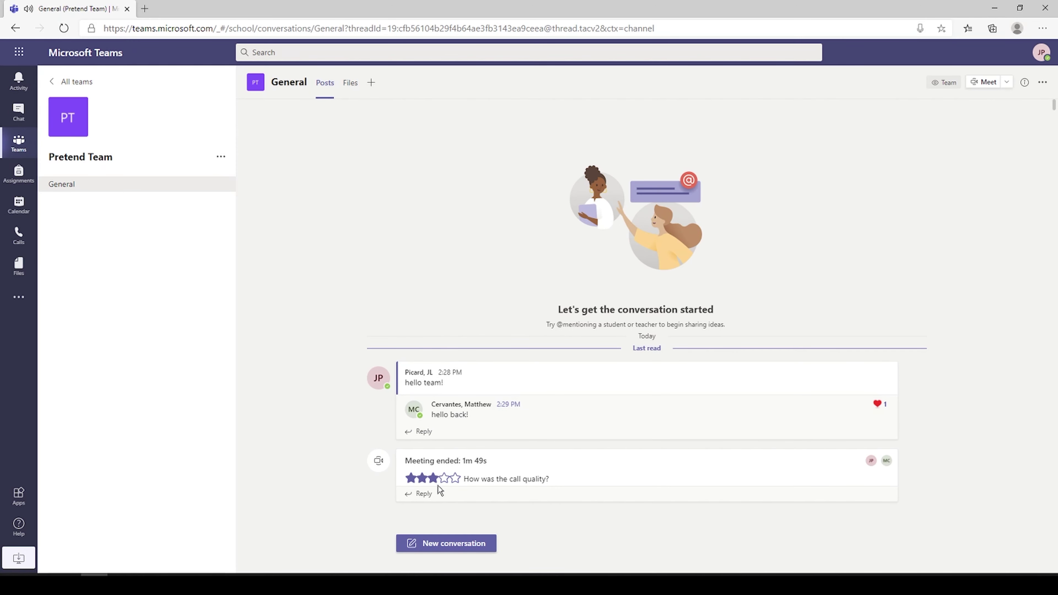
{"action": "left_click", "coordinate": [444, 478]}
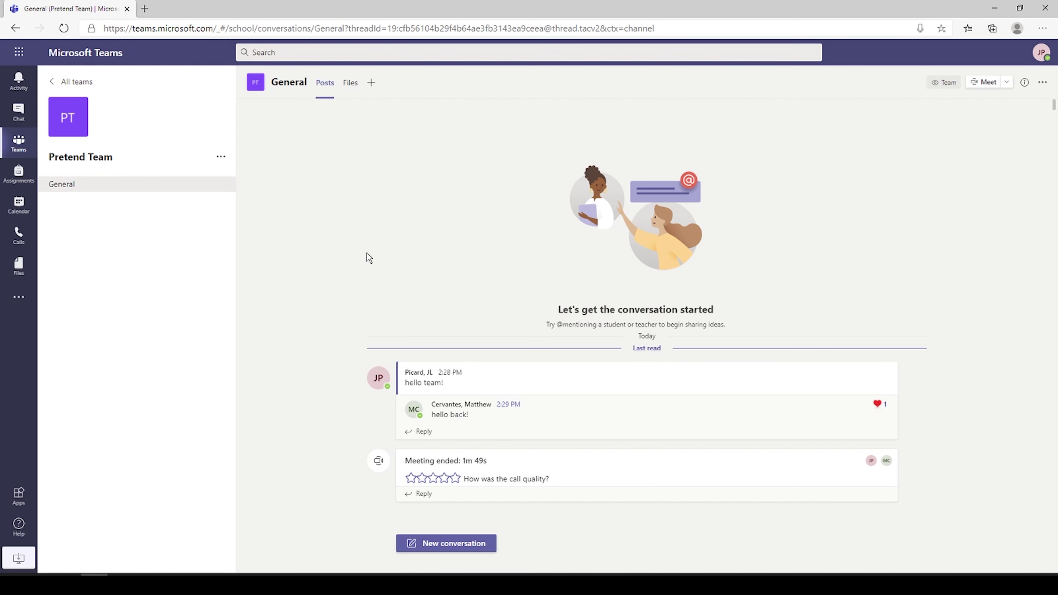
{"action": "left_click", "coordinate": [444, 477]}
- View the General channel's files, compare them with the shared files area of the private chat, and return to Pretend Team's files
{"action": "left_click", "coordinate": [350, 83]}
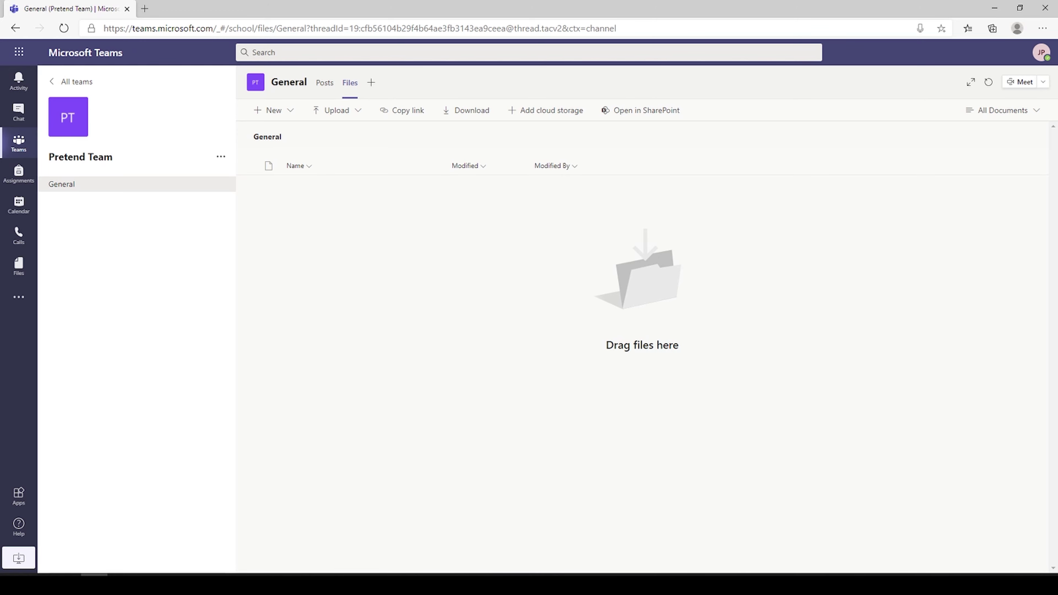
{"action": "left_click", "coordinate": [19, 112]}
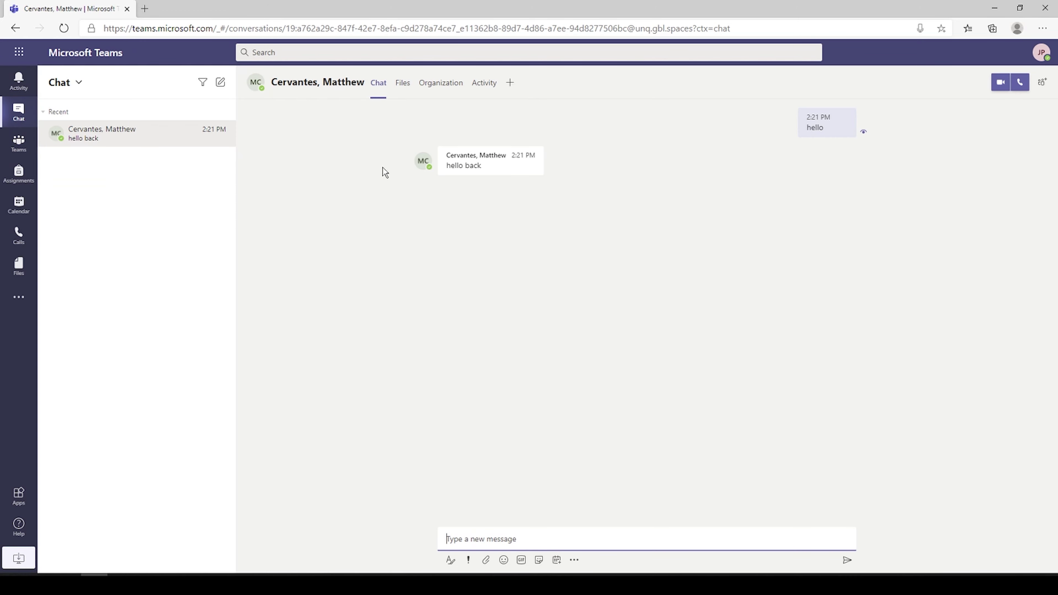
{"action": "left_click", "coordinate": [403, 87]}
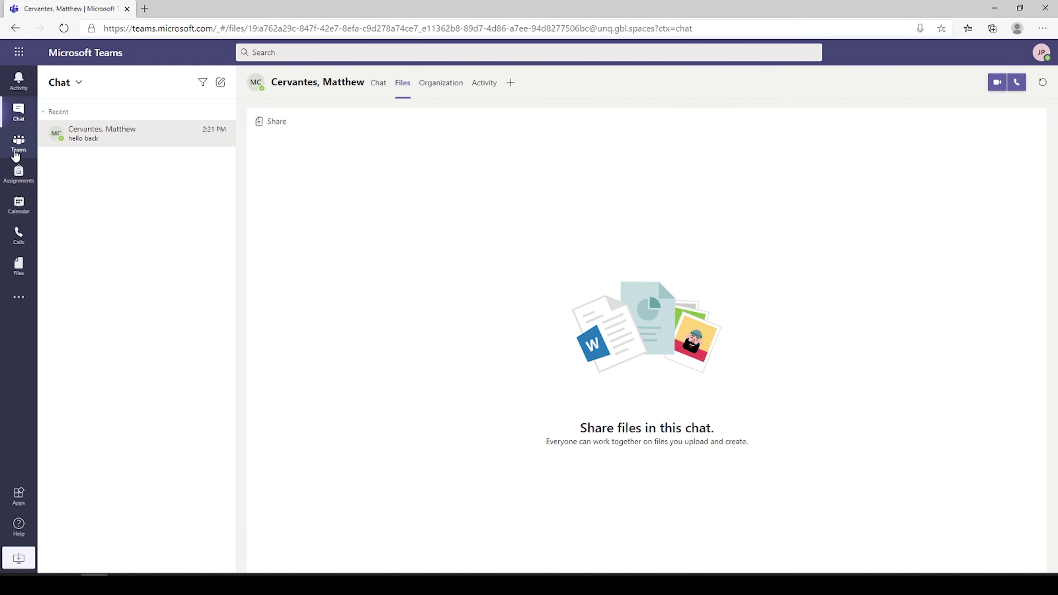
{"action": "left_click", "coordinate": [18, 144]}
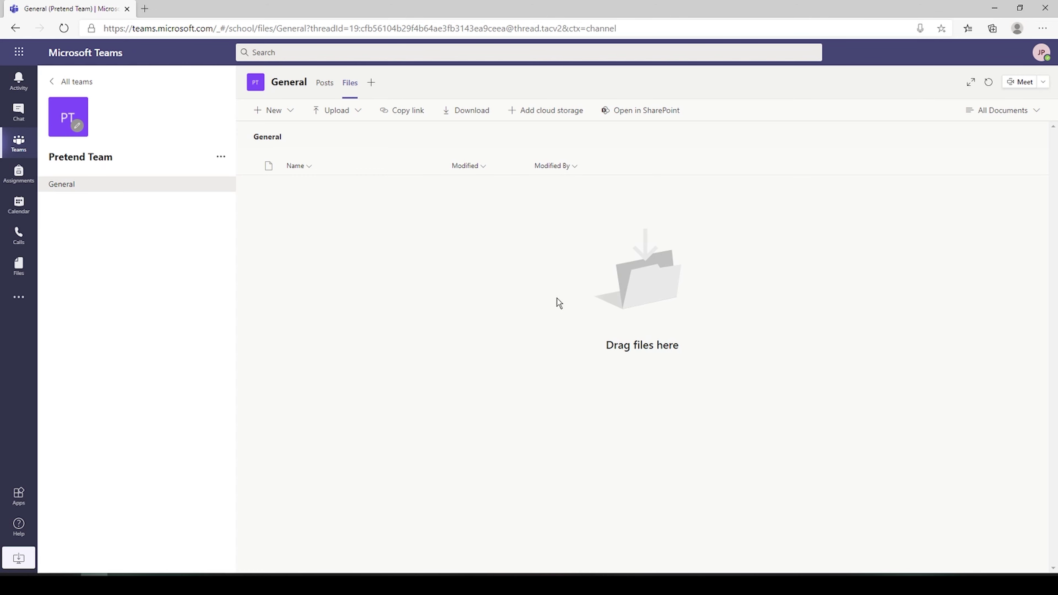
- Create a new Word document named "sharedDoc" in the General channel's files
{"action": "left_click", "coordinate": [270, 117]}
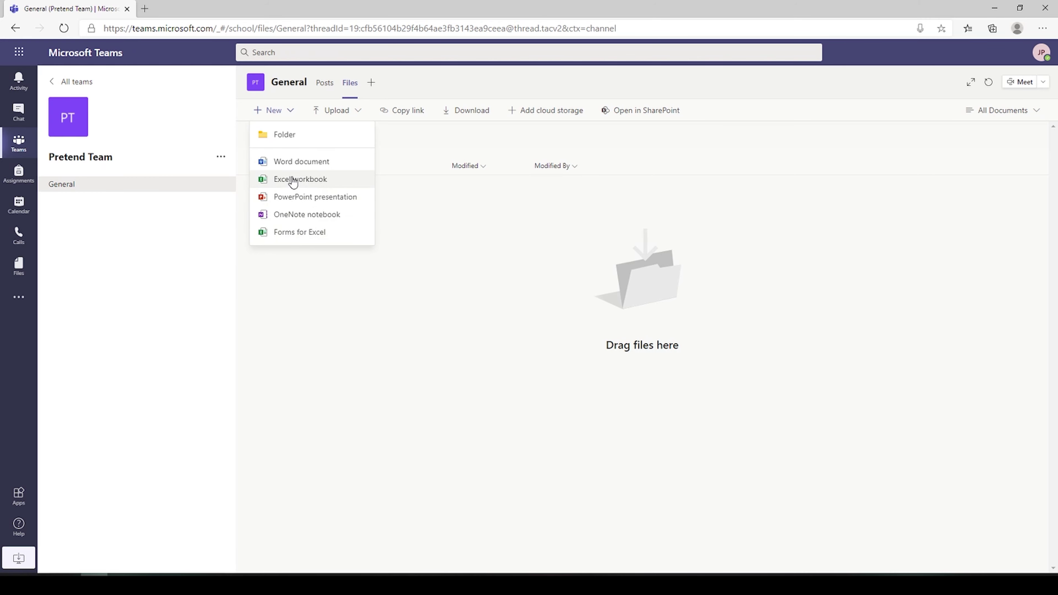
{"action": "left_click", "coordinate": [288, 162]}
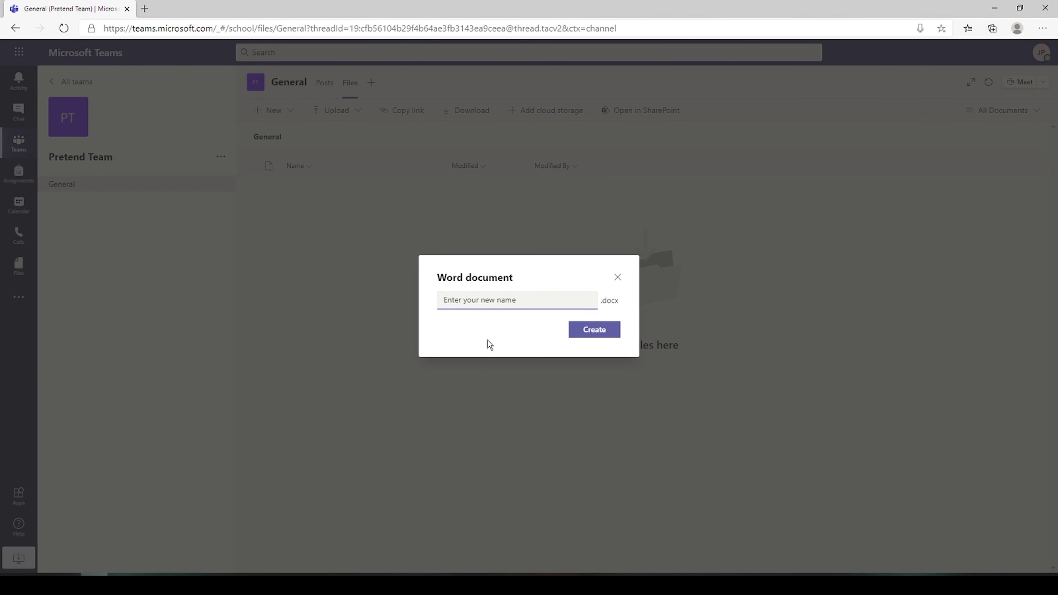
{"action": "type", "text": "sharedDoc"}
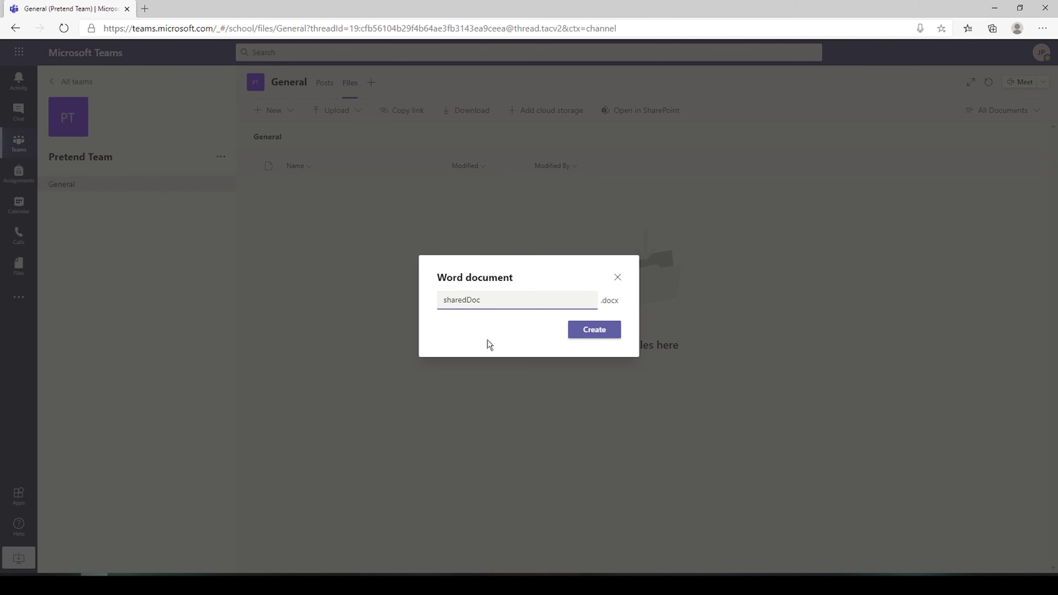
{"action": "left_click", "coordinate": [589, 328]}
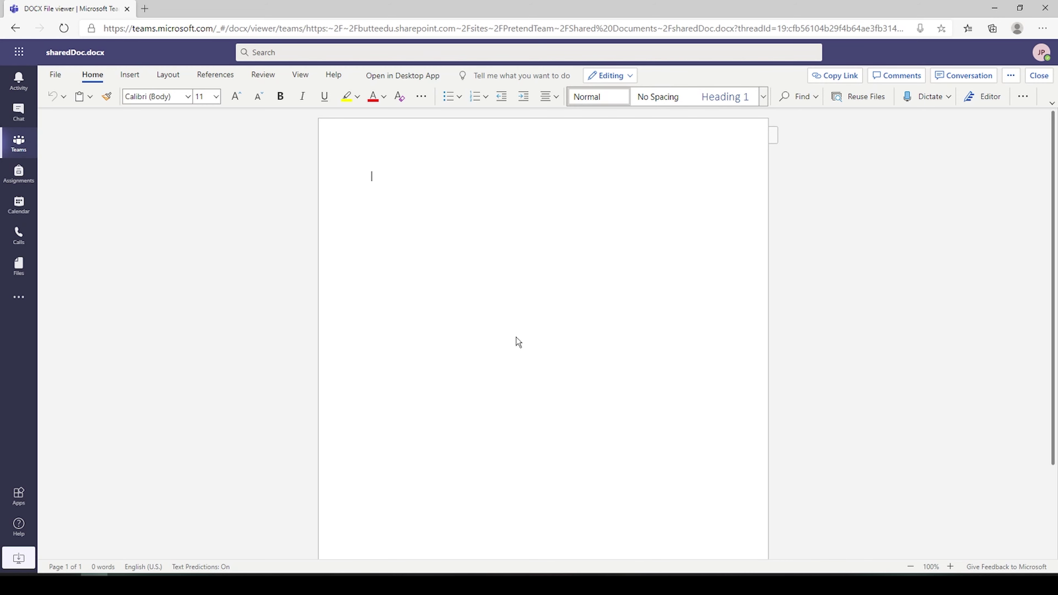
- Start a conversation about sharedDoc.docx beside the document with the message "I'm editing the document"
{"action": "left_click", "coordinate": [954, 77]}
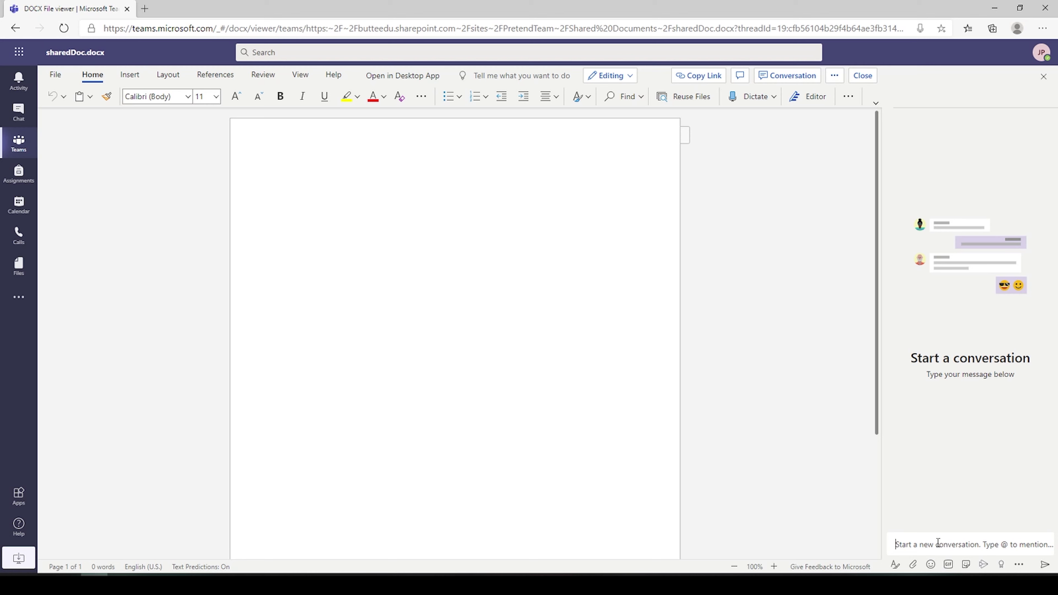
{"action": "type", "text": "I'm editing the do"}
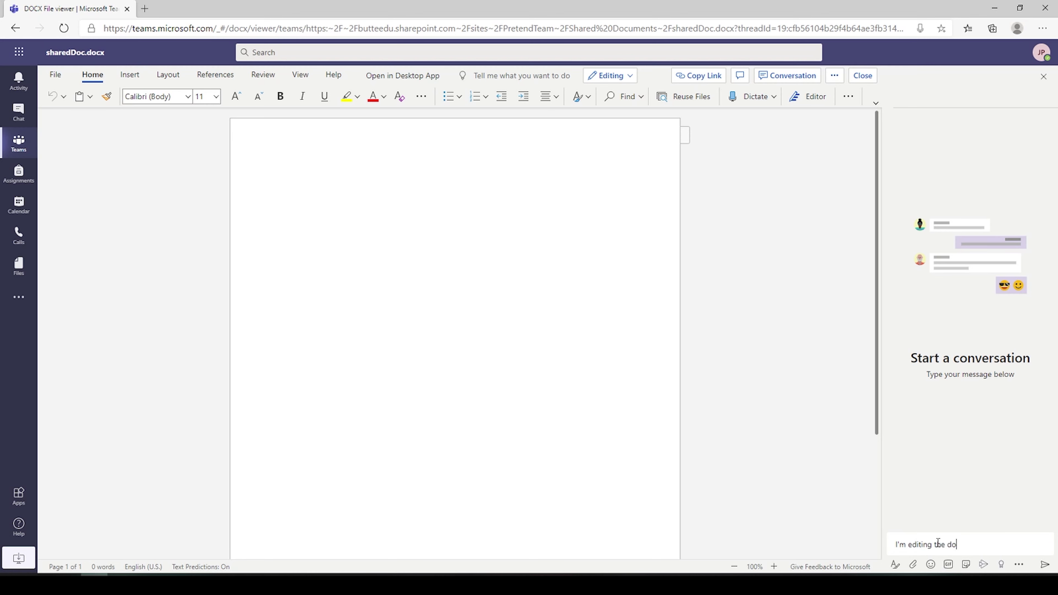
{"action": "type", "text": "cument"}
{"action": "key", "text": "Return"}
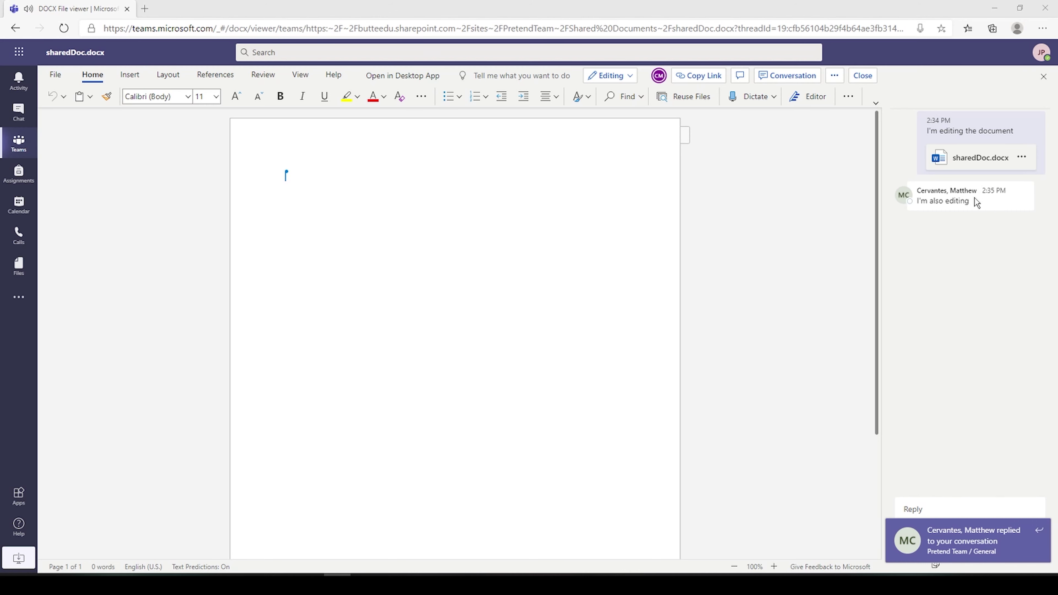
- Write "Here is the first line of text for the file" at the start of the blank shared document
{"action": "left_click", "coordinate": [301, 177]}
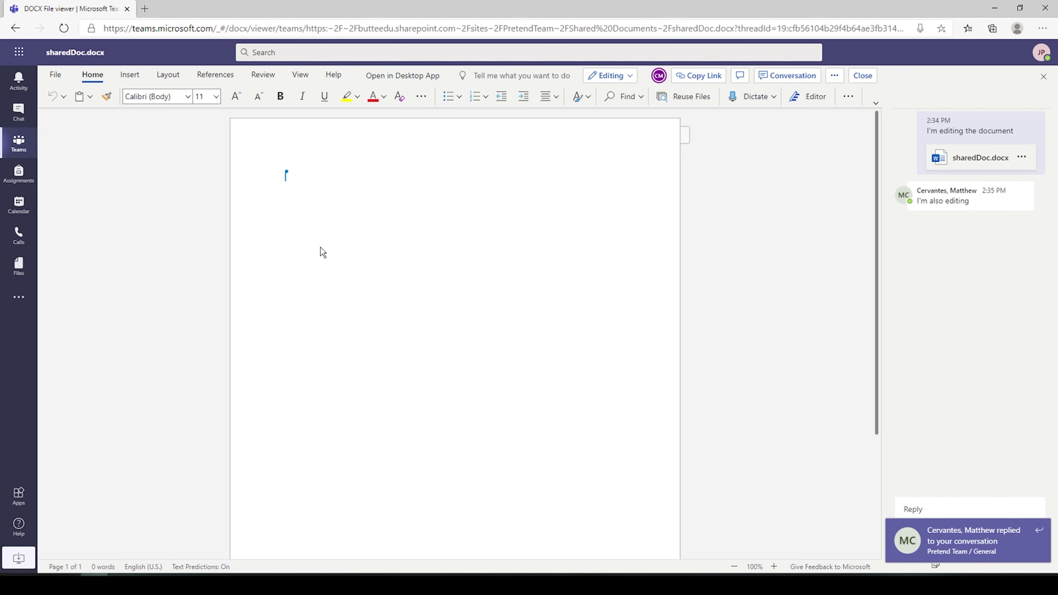
{"action": "type", "text": "Here is the first line of text for the file"}
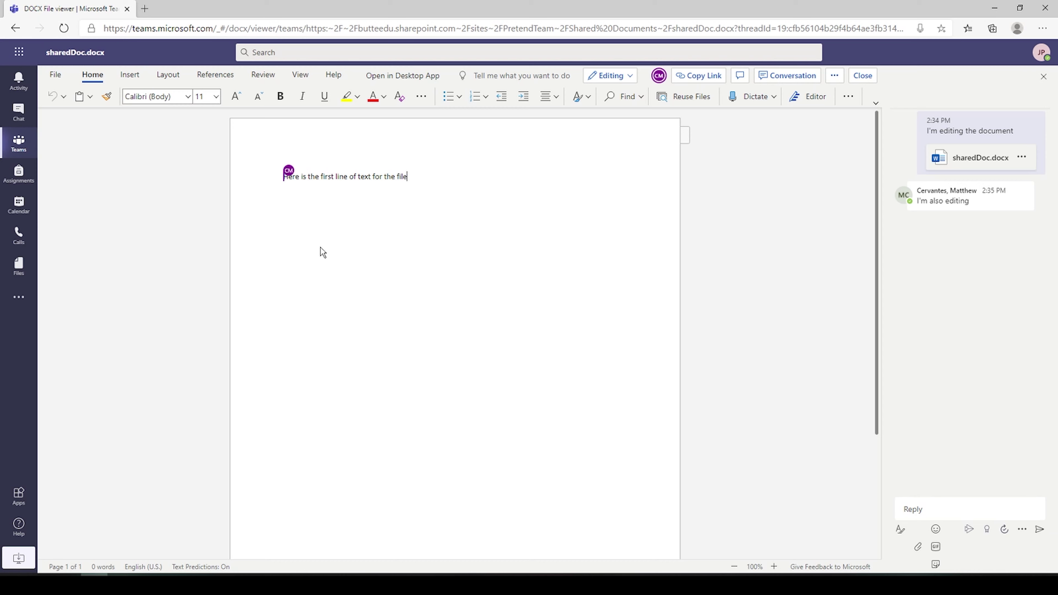
{"action": "mouse_move", "coordinate": [291, 174]}
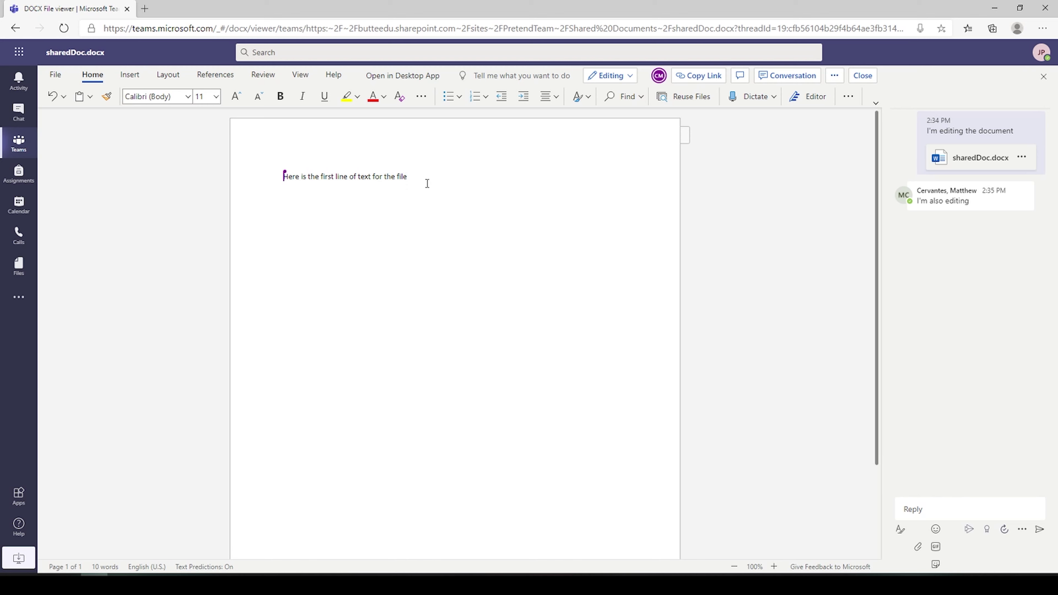
{"action": "key", "text": "ctrl+shift+Left"}
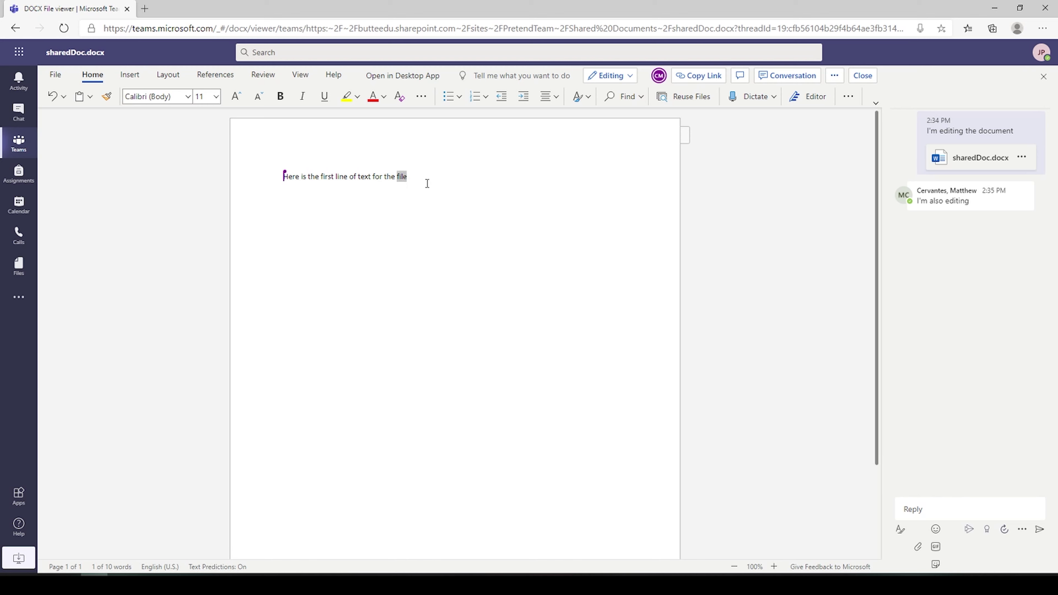
{"action": "key", "text": "shift+Right"}
{"action": "key", "text": "shift+Right"}
{"action": "key", "text": "shift+Right"}
{"action": "key", "text": "shift+Right"}
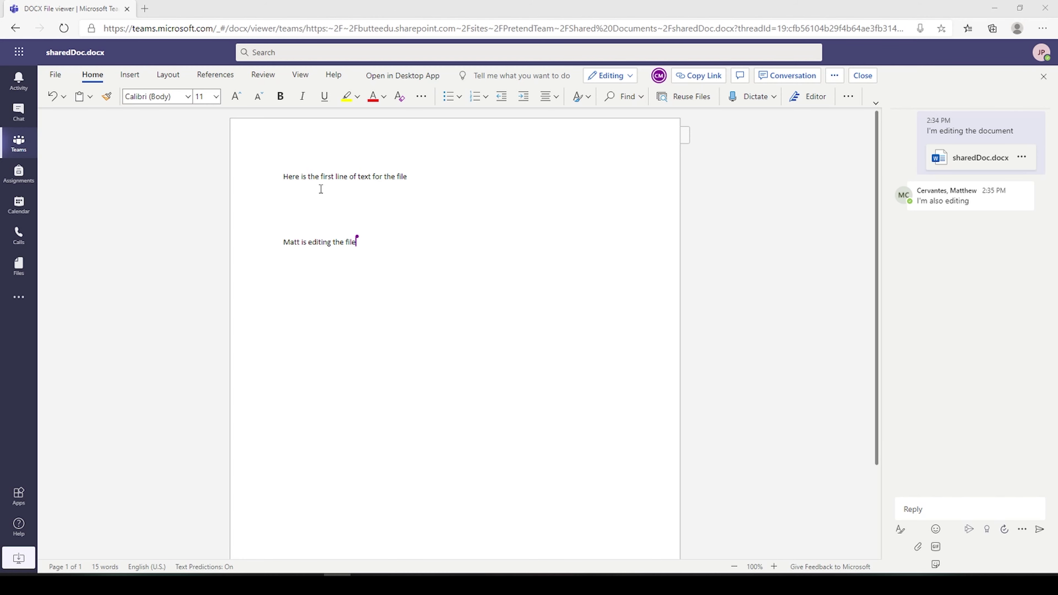
{"action": "left_click_drag", "start_coordinate": [284, 176], "coordinate": [392, 331]}
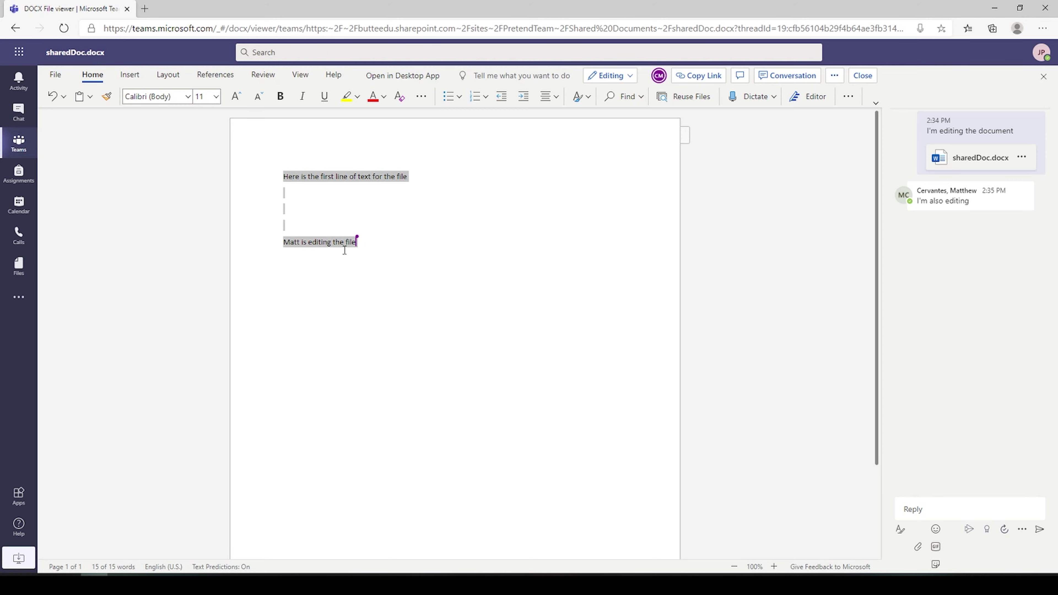
{"action": "left_click", "coordinate": [319, 213]}
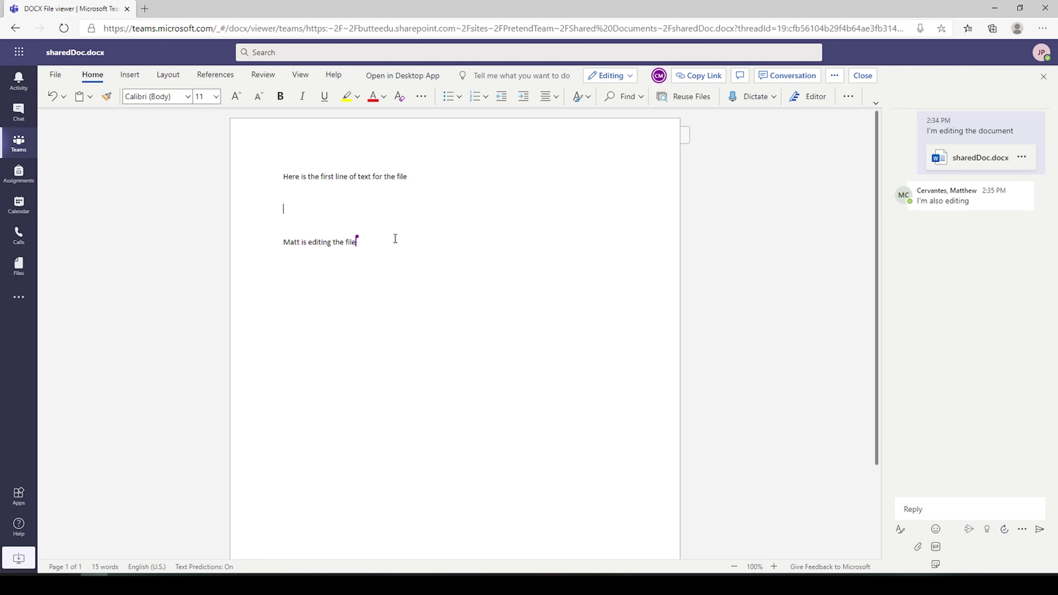
- Add the heading "First Section" above the first line of text in bold 18-point Times New Roman
{"action": "left_click", "coordinate": [280, 178]}
{"action": "key", "text": "Return"}
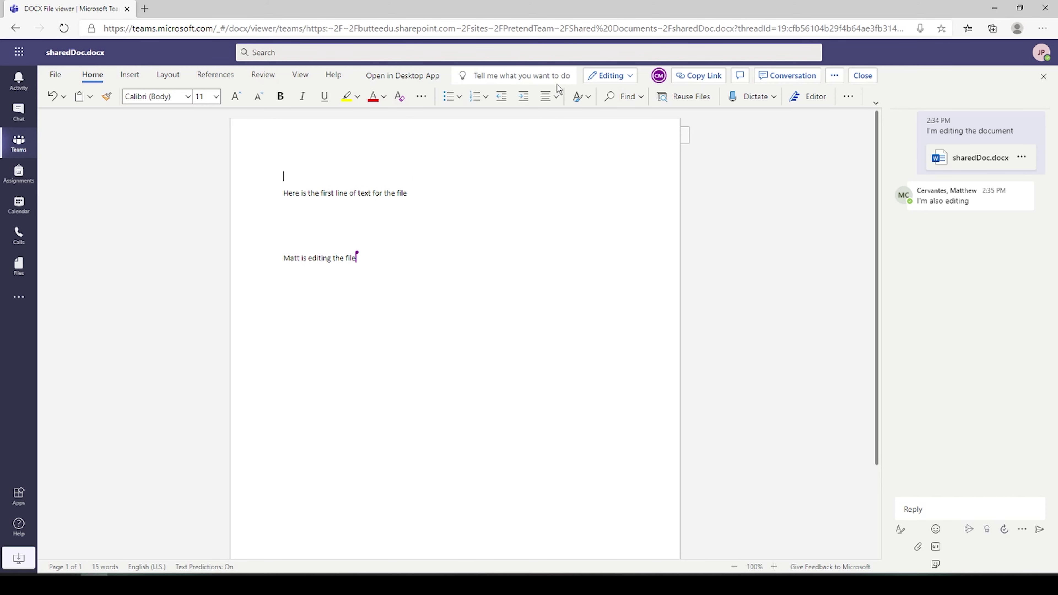
{"action": "left_click", "coordinate": [187, 97]}
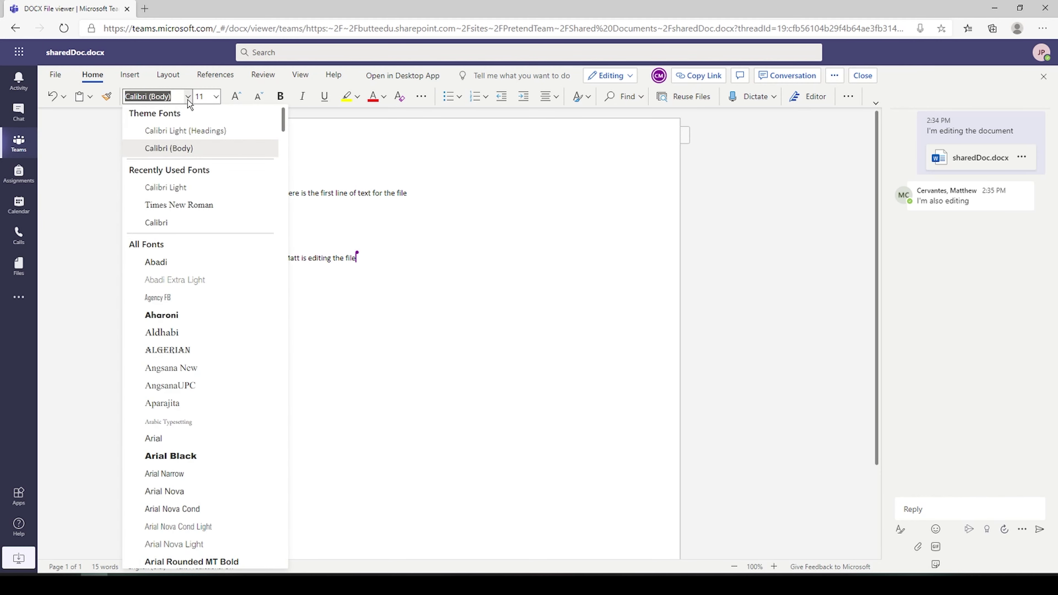
{"action": "left_click", "coordinate": [183, 205]}
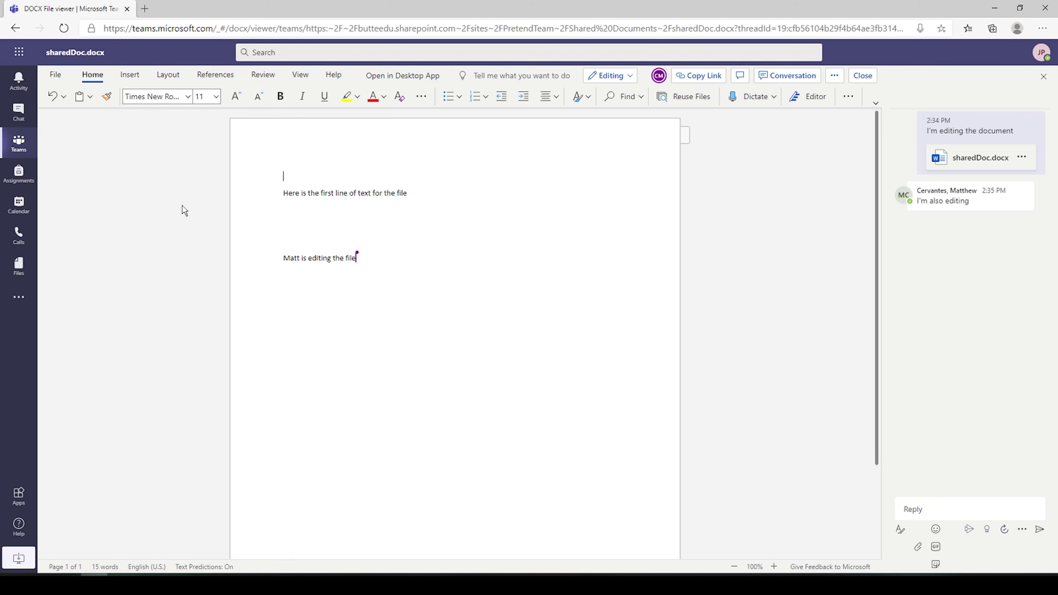
{"action": "left_click", "coordinate": [280, 96]}
{"action": "left_click", "coordinate": [215, 96]}
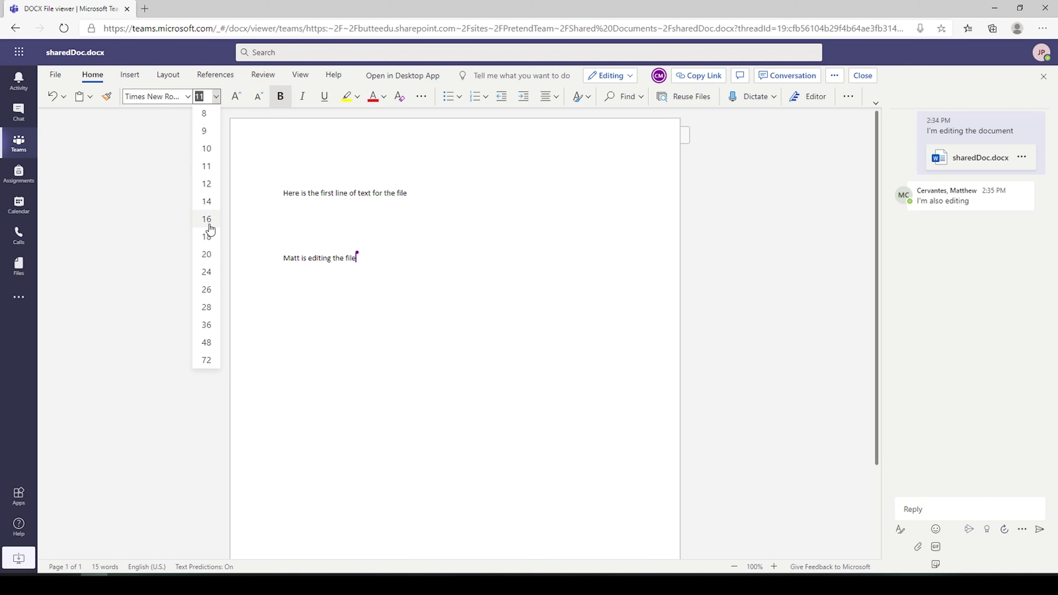
{"action": "left_click", "coordinate": [207, 237]}
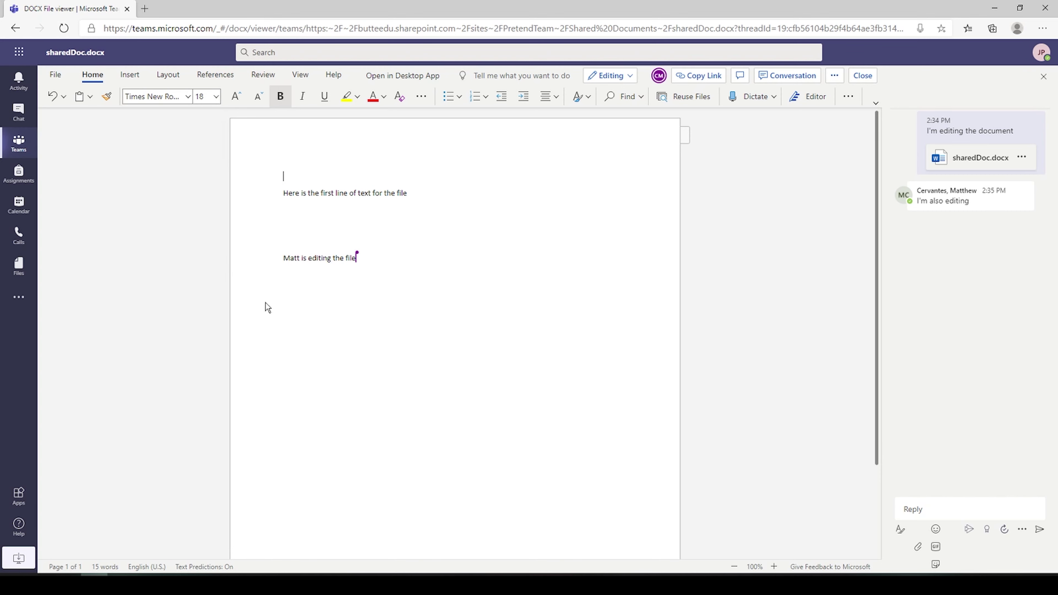
{"action": "type", "text": "First SEctio"}
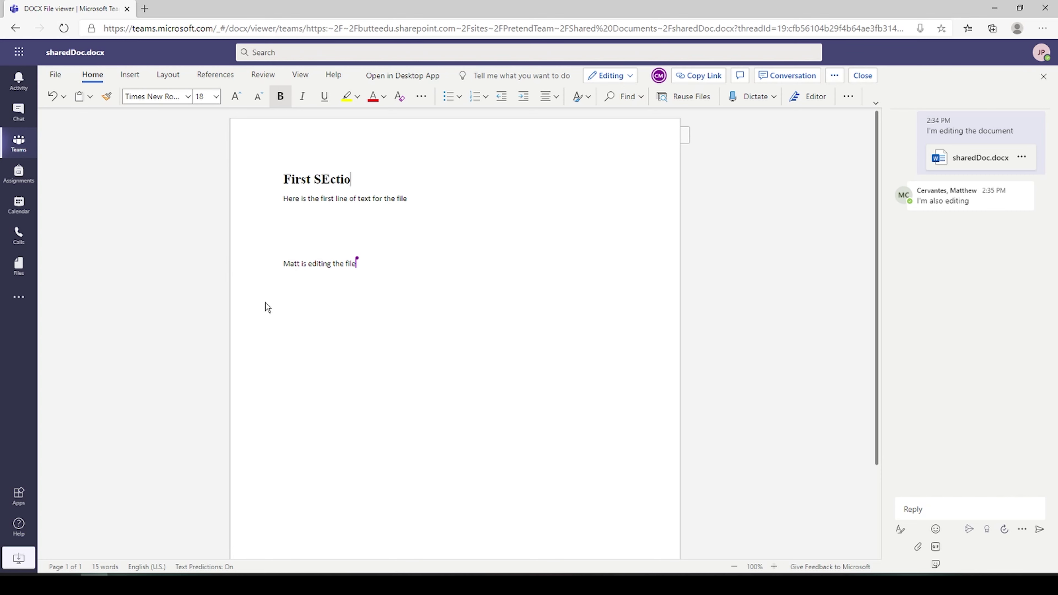
{"action": "key", "text": "BackSpace"}
{"action": "key", "text": "BackSpace"}
{"action": "key", "text": "BackSpace"}
{"action": "key", "text": "BackSpace"}
{"action": "key", "text": "BackSpace"}
{"action": "type", "text": "ection"}
- Insert three empty lines above the collaborator's line of text
{"action": "left_click", "coordinate": [283, 263]}
{"action": "key", "text": "Return"}
{"action": "key", "text": "Return"}
{"action": "key", "text": "Return"}
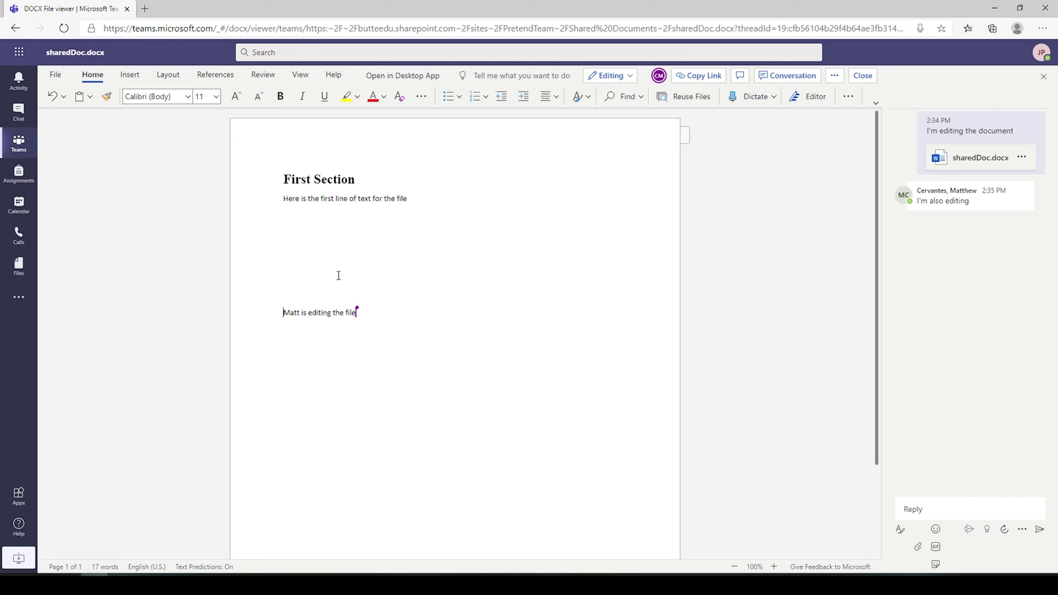
- Format an empty line above the collaborator's text with the Century Gothic font and a larger font size
{"action": "left_click", "coordinate": [188, 100]}
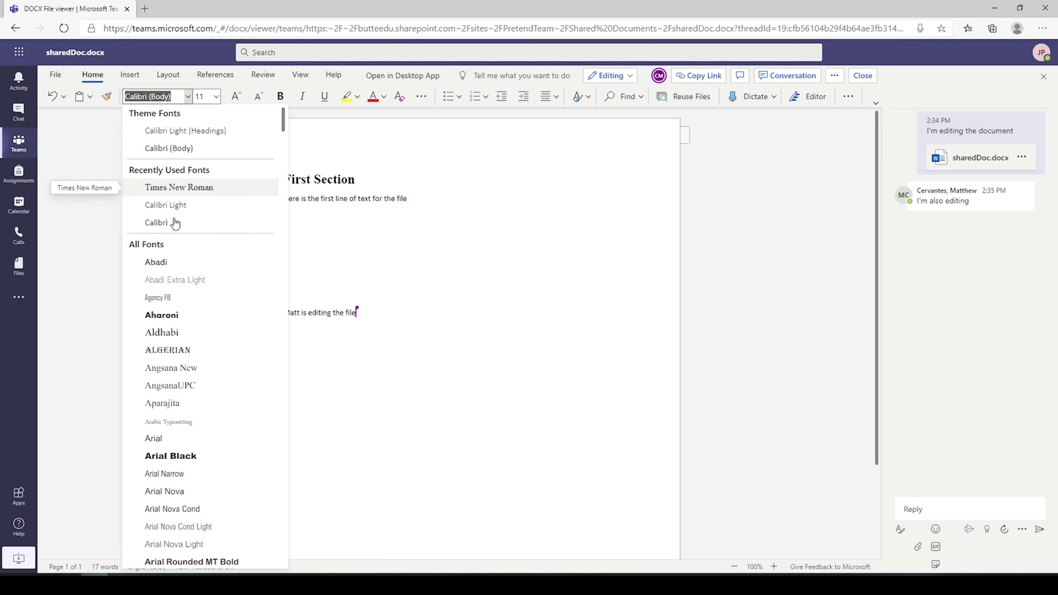
{"action": "scroll", "coordinate": [177, 361], "scroll_direction": "down", "scroll_amount": 10}
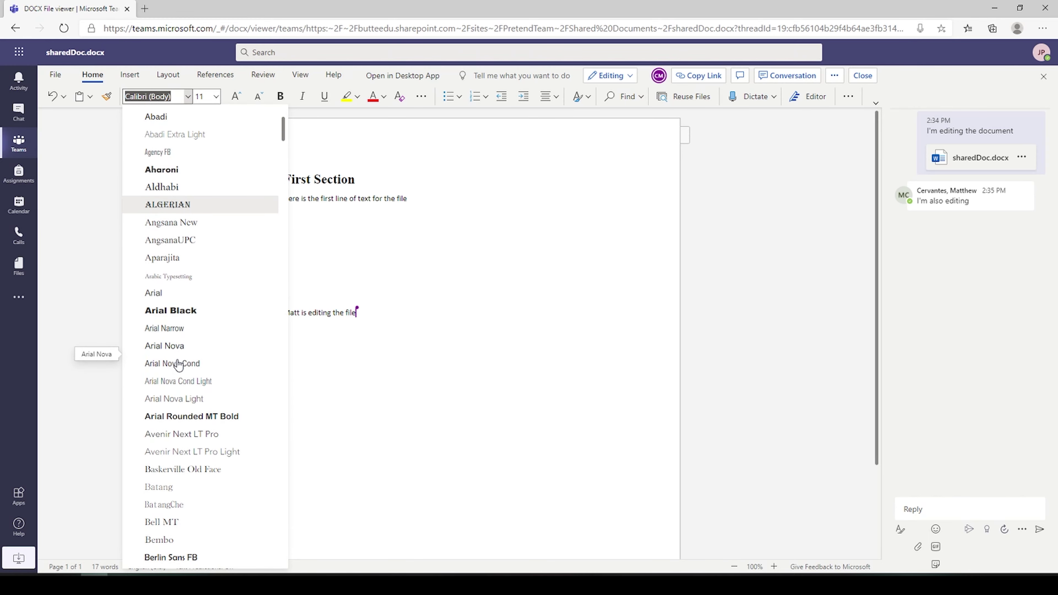
{"action": "scroll", "coordinate": [177, 361], "scroll_direction": "down", "scroll_amount": 5}
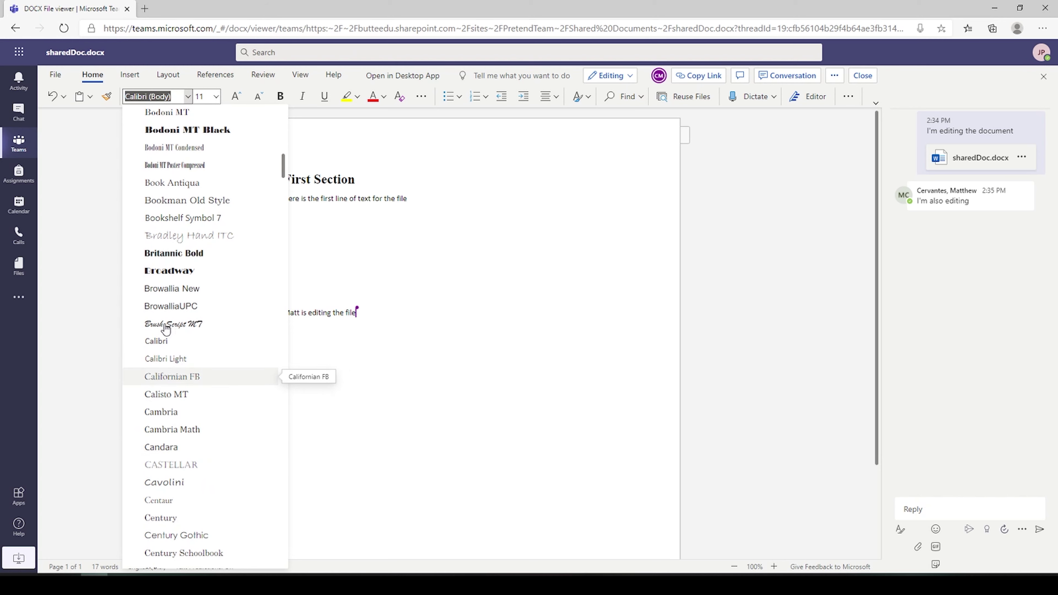
{"action": "scroll", "coordinate": [165, 340], "scroll_direction": "down", "scroll_amount": 2}
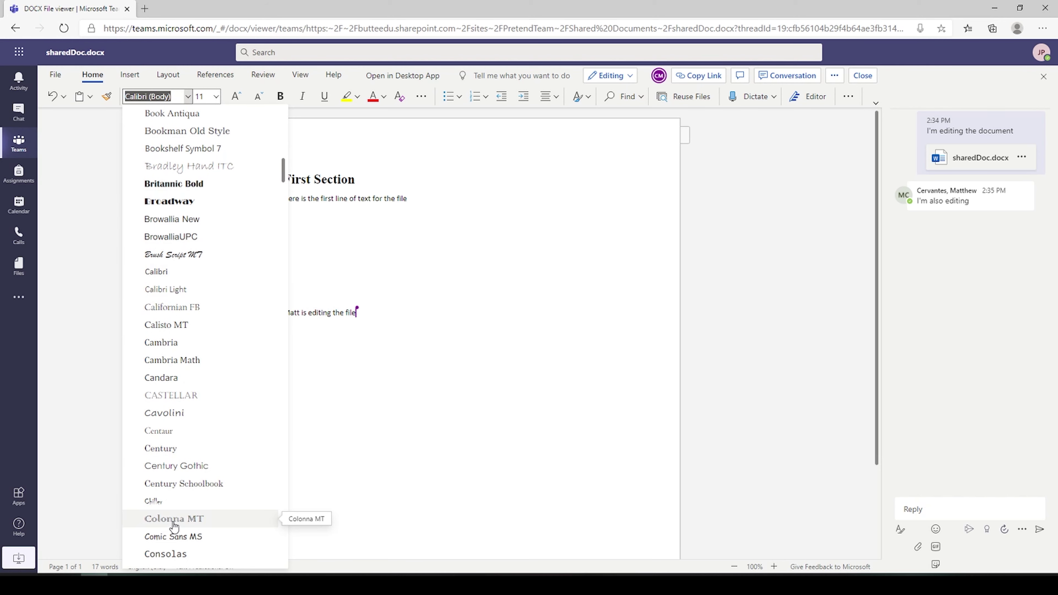
{"action": "left_click", "coordinate": [171, 466]}
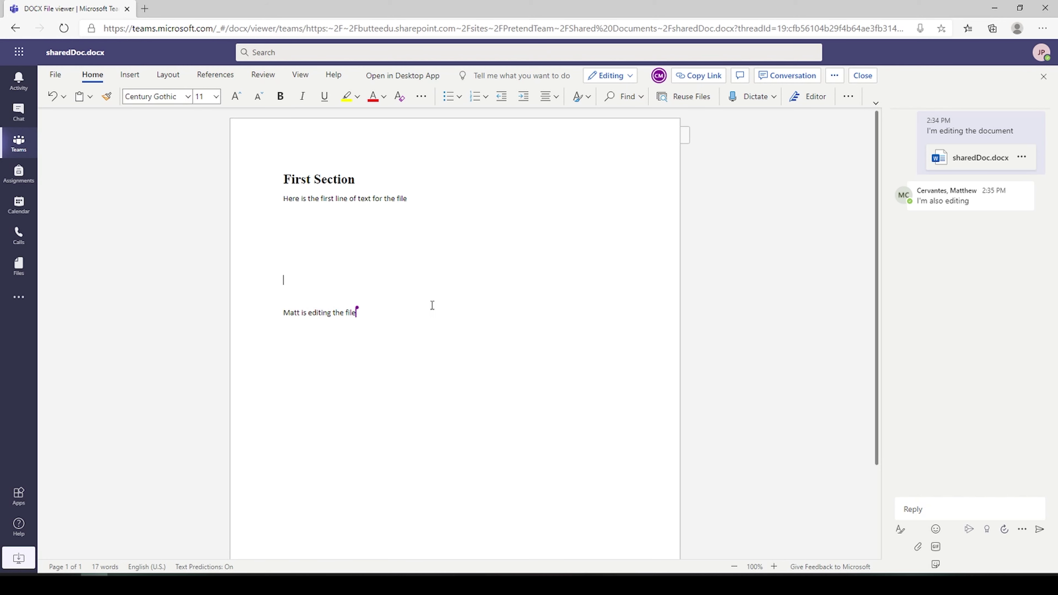
{"action": "left_click", "coordinate": [216, 96]}
{"action": "left_click", "coordinate": [206, 294]}
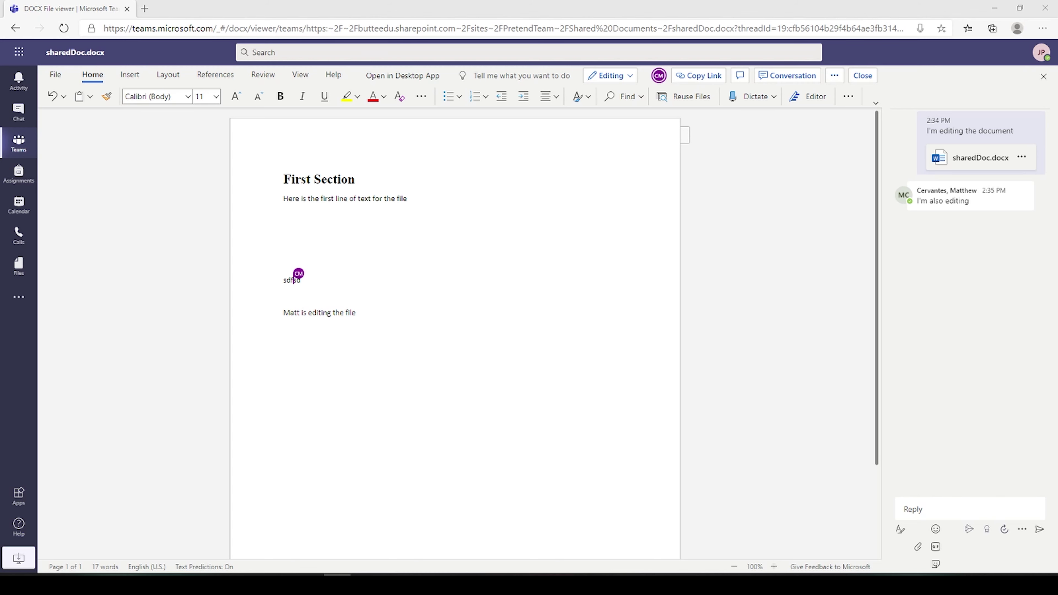
- Append the filler text "sfsdfsdfsdf" to the line below the heading and close sharedDoc.docx
{"action": "left_click", "coordinate": [425, 198]}
{"action": "type", "text": "sfsdfsdfsdf"}
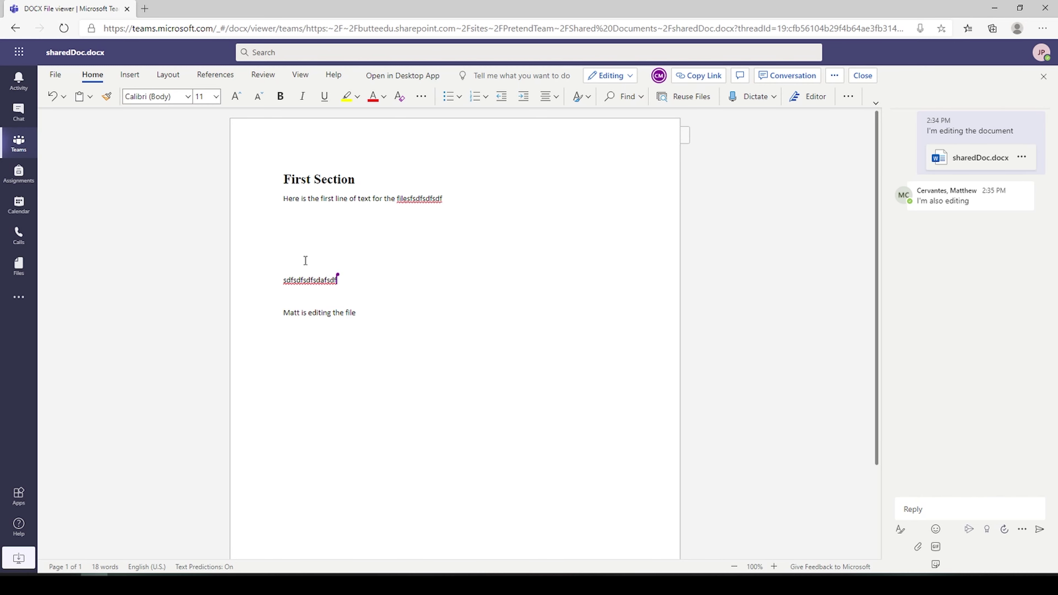
{"action": "left_click", "coordinate": [868, 81]}
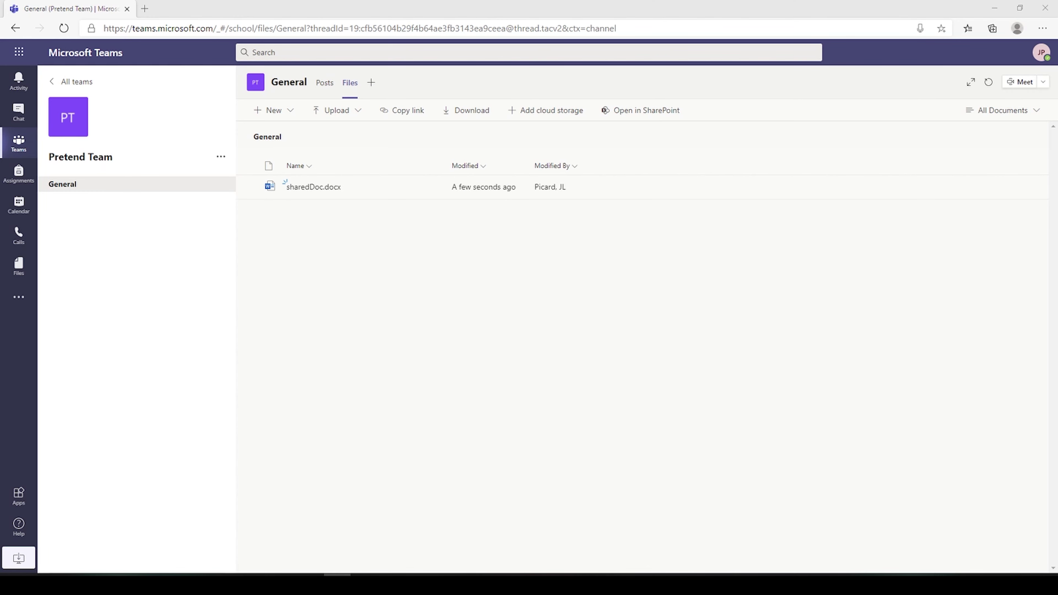
- View which types of new files can be created in the General channel
{"action": "left_click", "coordinate": [272, 111]}
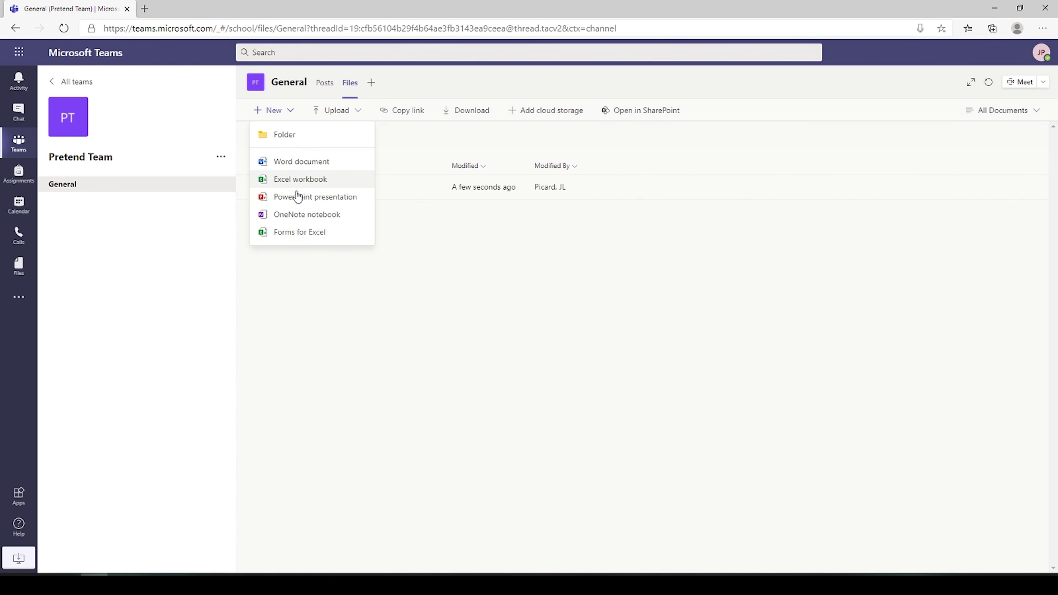
{"action": "left_click", "coordinate": [339, 311]}
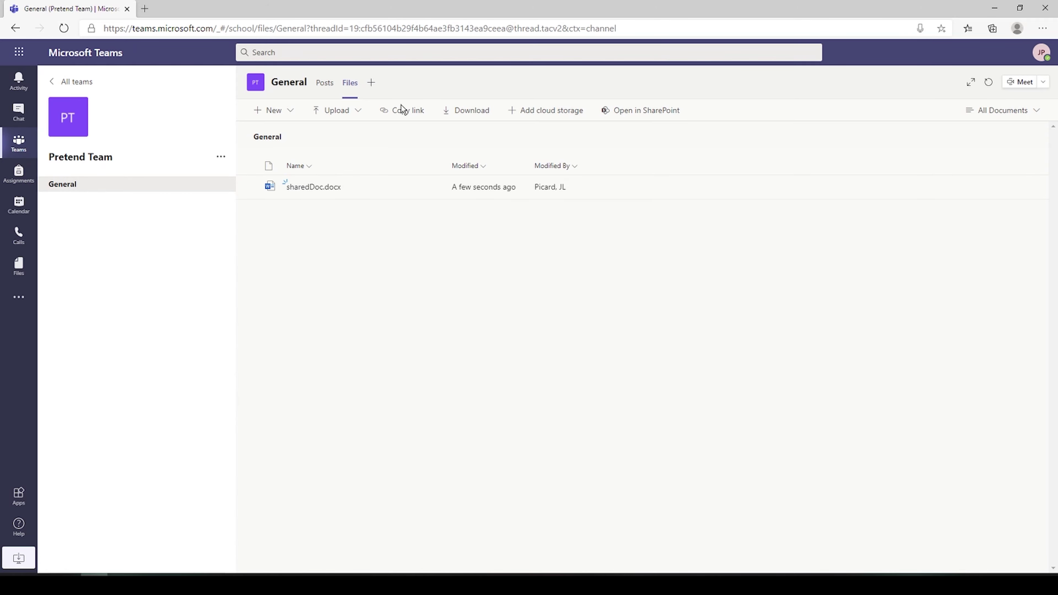
- Browse the apps available as channel tabs and add a Wiki tab named "The Wiki" to the General channel
{"action": "left_click", "coordinate": [372, 84]}
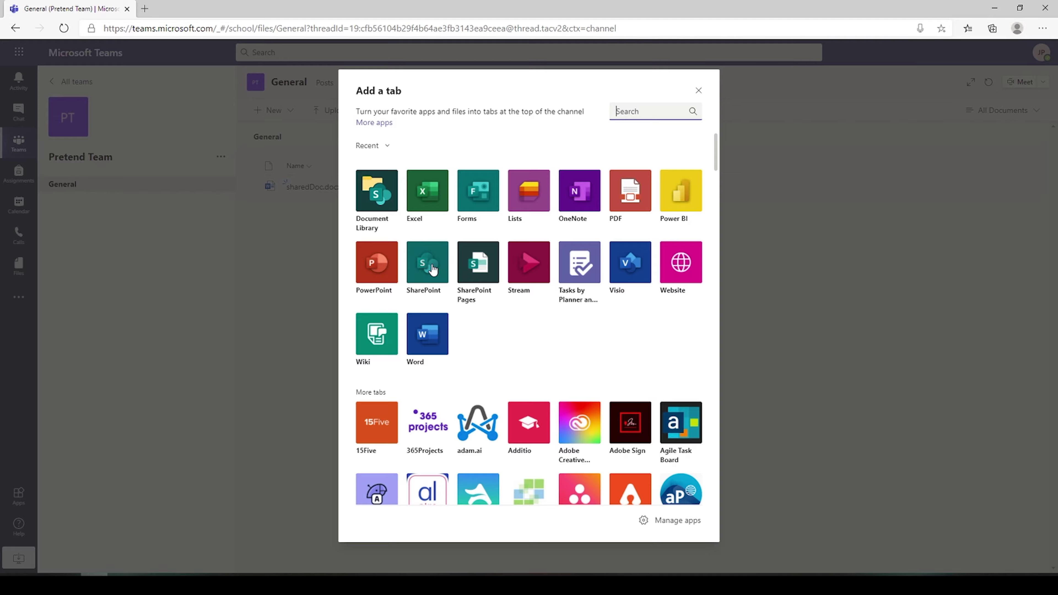
{"action": "scroll", "coordinate": [531, 279], "scroll_direction": "down", "scroll_amount": 20}
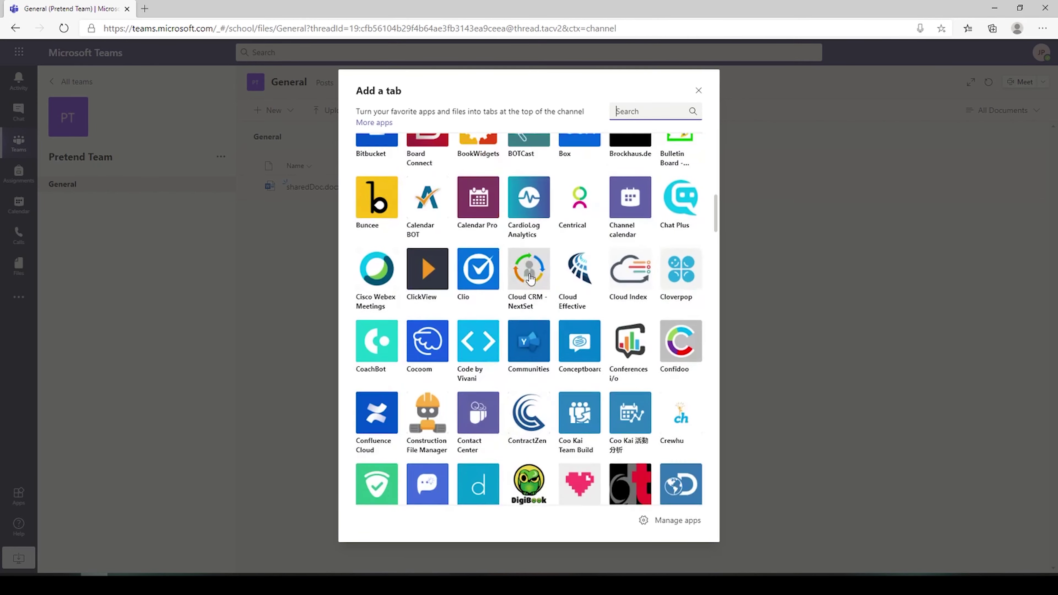
{"action": "scroll", "coordinate": [531, 278], "scroll_direction": "down", "scroll_amount": 14}
{"action": "scroll", "coordinate": [530, 280], "scroll_direction": "up", "scroll_amount": 14}
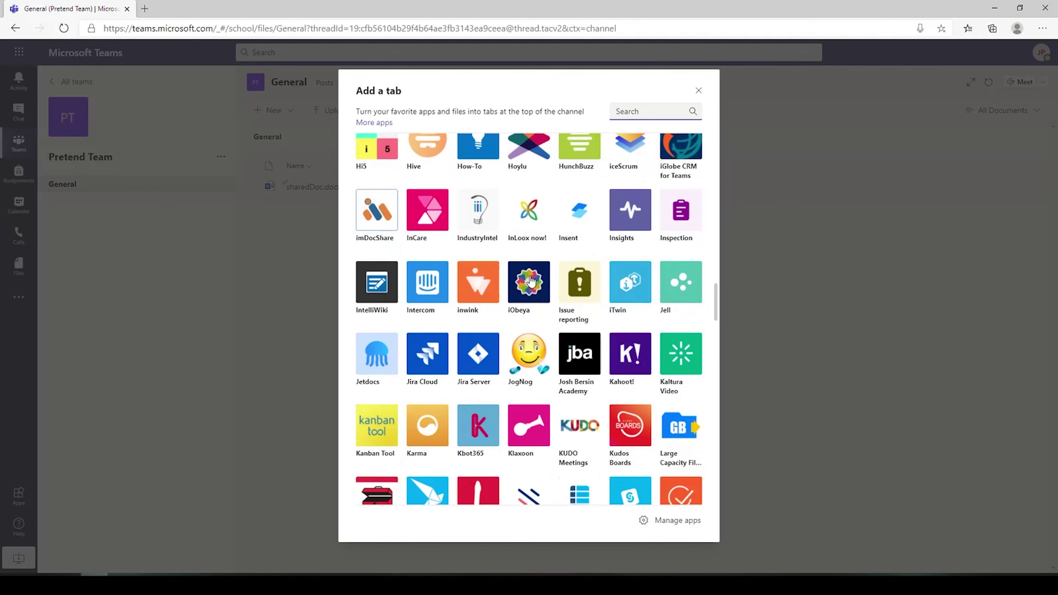
{"action": "scroll", "coordinate": [527, 280], "scroll_direction": "up", "scroll_amount": 20}
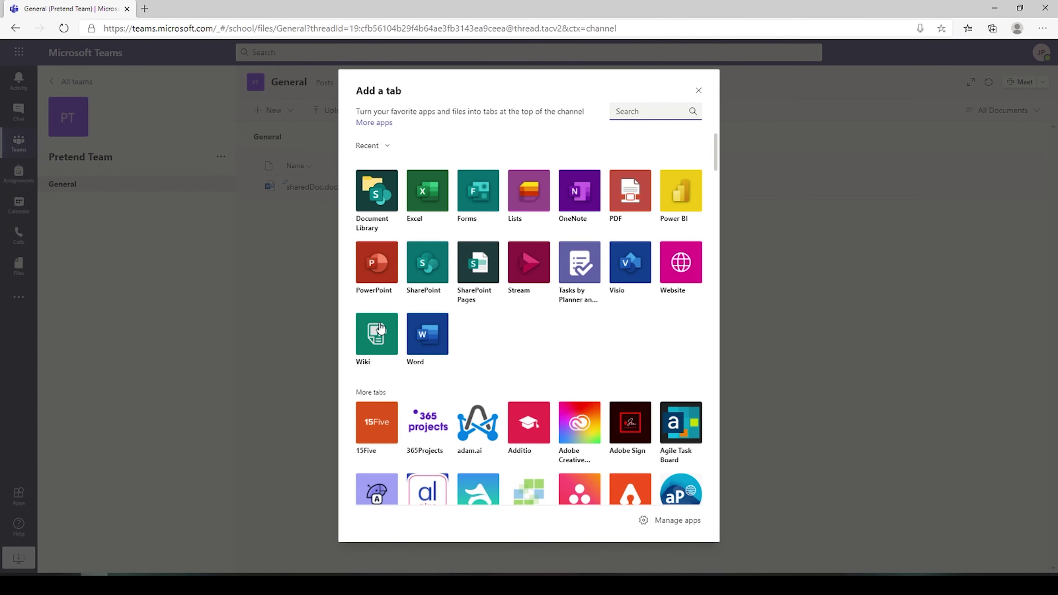
{"action": "left_click", "coordinate": [379, 332]}
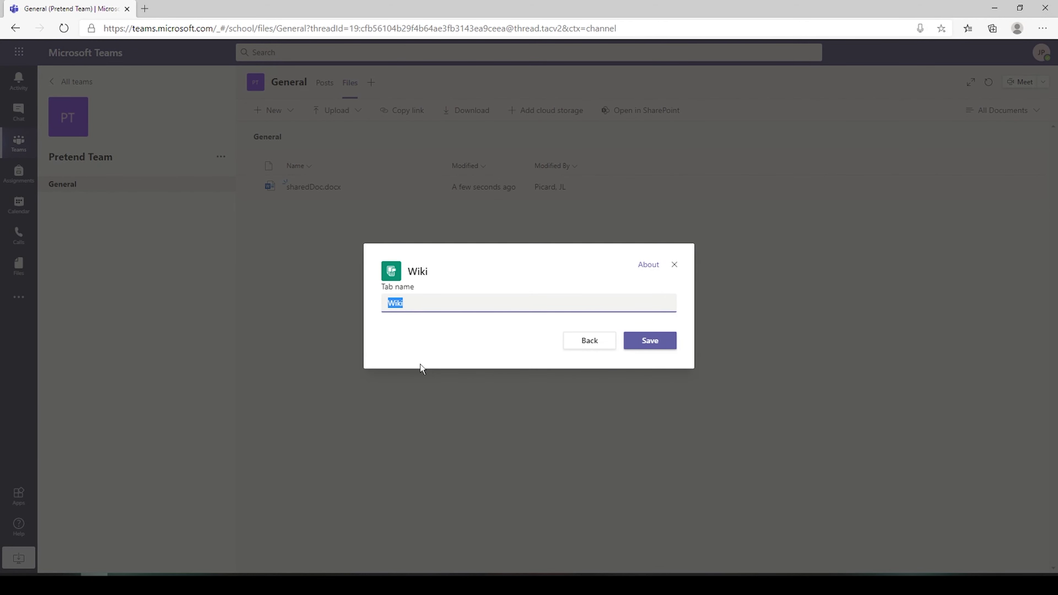
{"action": "type", "text": "The Wiki"}
{"action": "left_click", "coordinate": [662, 340]}
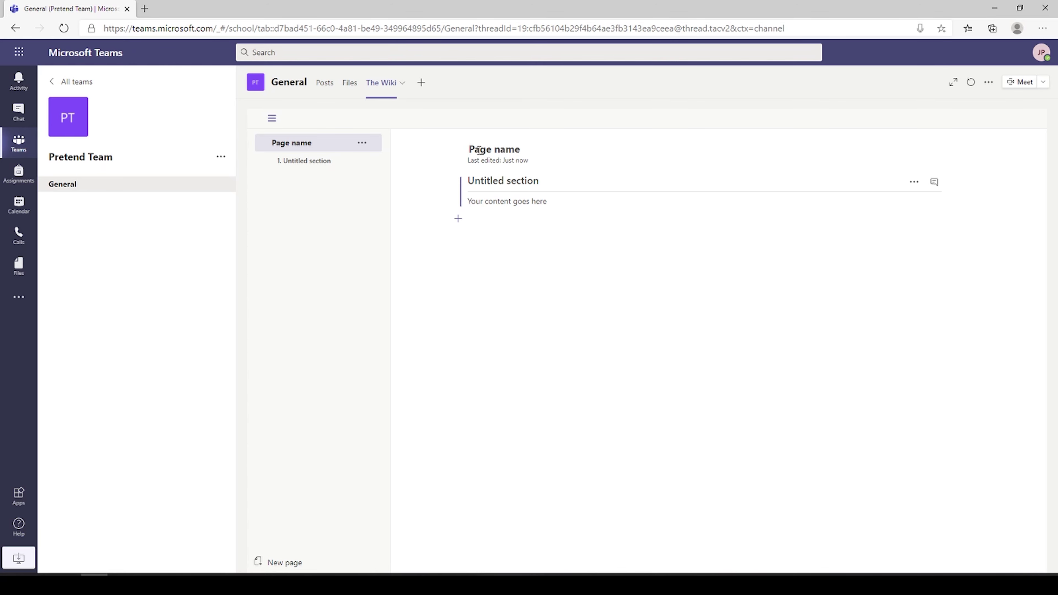
- Name the wiki page "The Awesome Wiki"
{"action": "type", "text": "The Wiki"}
{"action": "key", "text": "BackSpace"}
{"action": "key", "text": "BackSpace"}
{"action": "key", "text": "BackSpace"}
{"action": "key", "text": "BackSpace"}
{"action": "type", "text": "Awesome Wiki"}
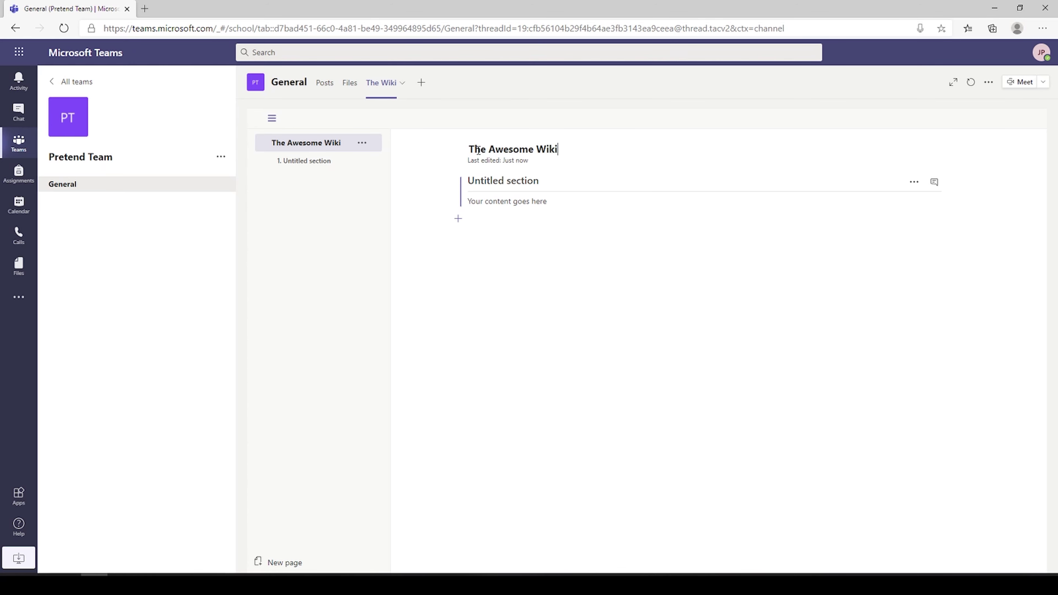
- Title the wiki page's untitled section "First Section"
{"action": "left_click", "coordinate": [492, 179]}
{"action": "type", "text": "First"}
{"action": "key", "text": "BackSpace"}
{"action": "key", "text": "BackSpace"}
{"action": "key", "text": "BackSpace"}
{"action": "type", "text": "rst"}
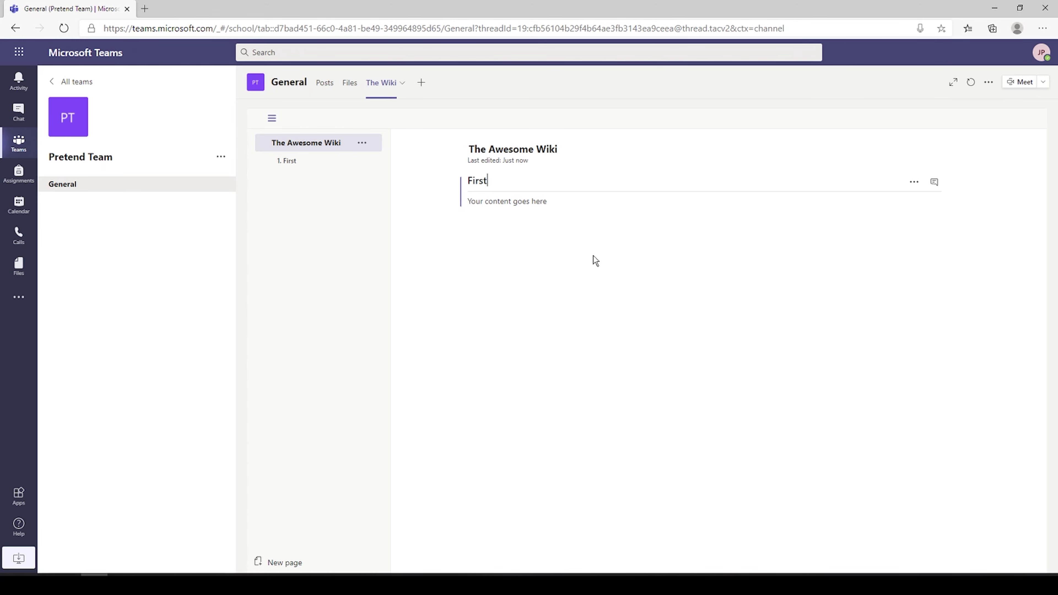
{"action": "type", "text": " Section"}
- Enter "Here is the contents of the first section" as the First Section's content and add a new section below it
{"action": "left_click", "coordinate": [548, 202]}
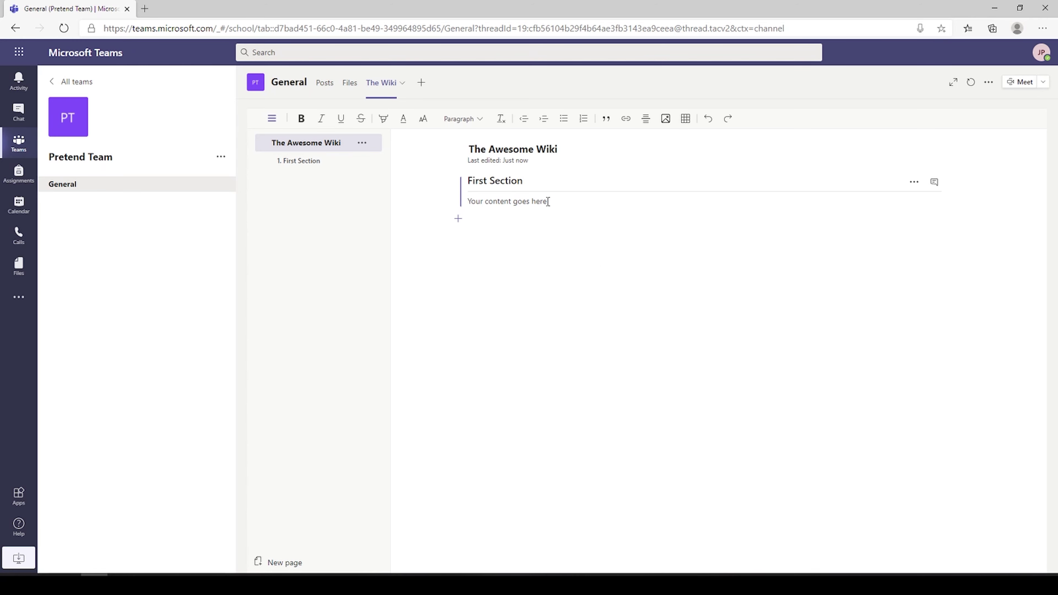
{"action": "type", "text": "Here is the contents of the first section"}
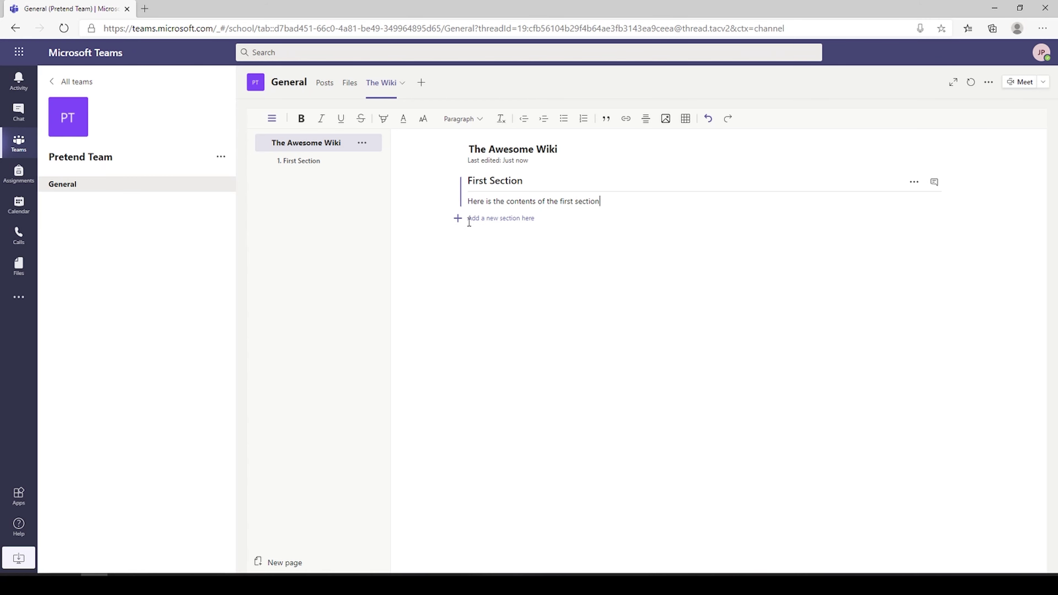
{"action": "left_click", "coordinate": [458, 219]}
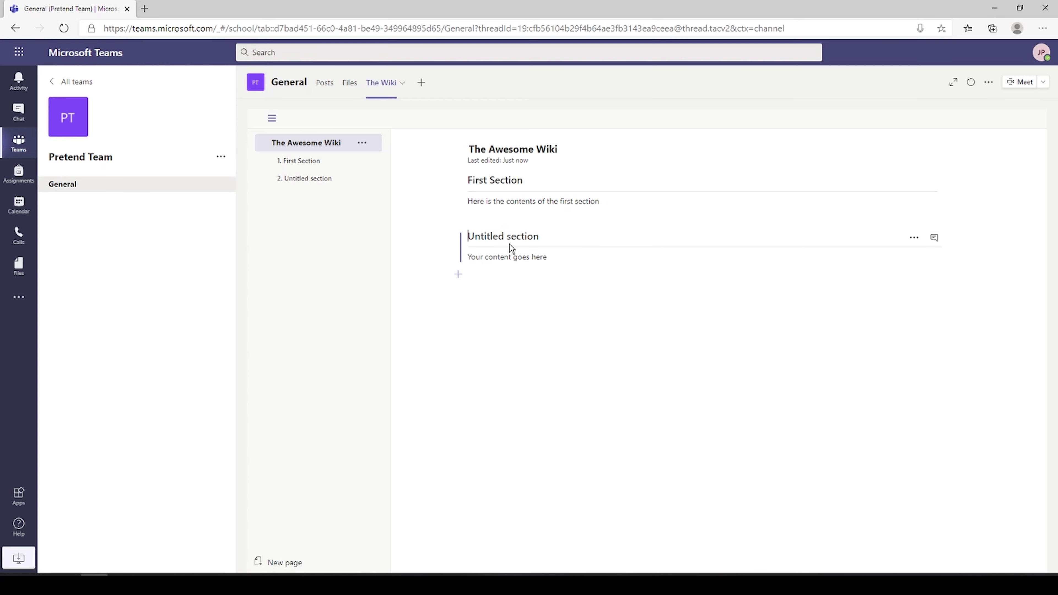
- Title the new wiki section "Second Section" and enter "More contents" as its content
{"action": "type", "text": "Sec"}
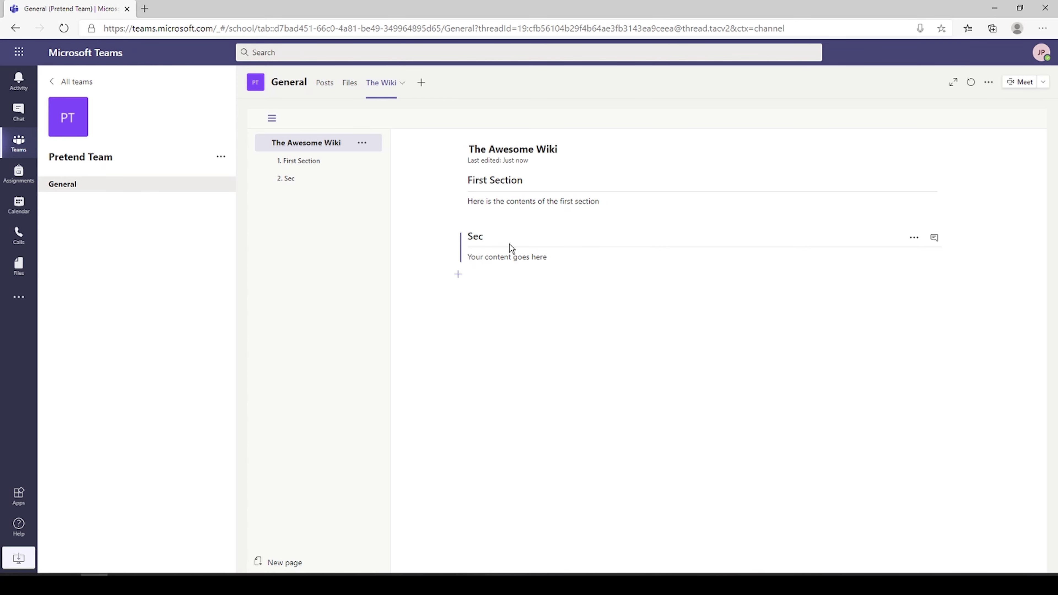
{"action": "type", "text": "ond Section"}
{"action": "key", "text": "Tab"}
{"action": "key", "text": "Tab"}
{"action": "type", "text": "MOr"}
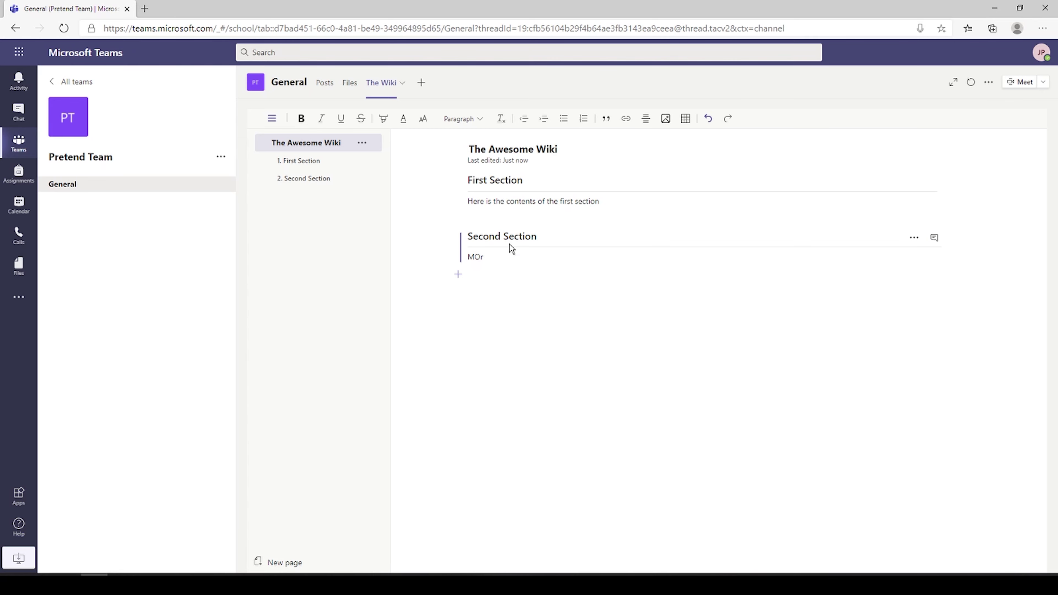
{"action": "type", "text": "e contents"}
- Add a new page to the wiki and name it "New Wiki Page"
{"action": "left_click", "coordinate": [276, 562]}
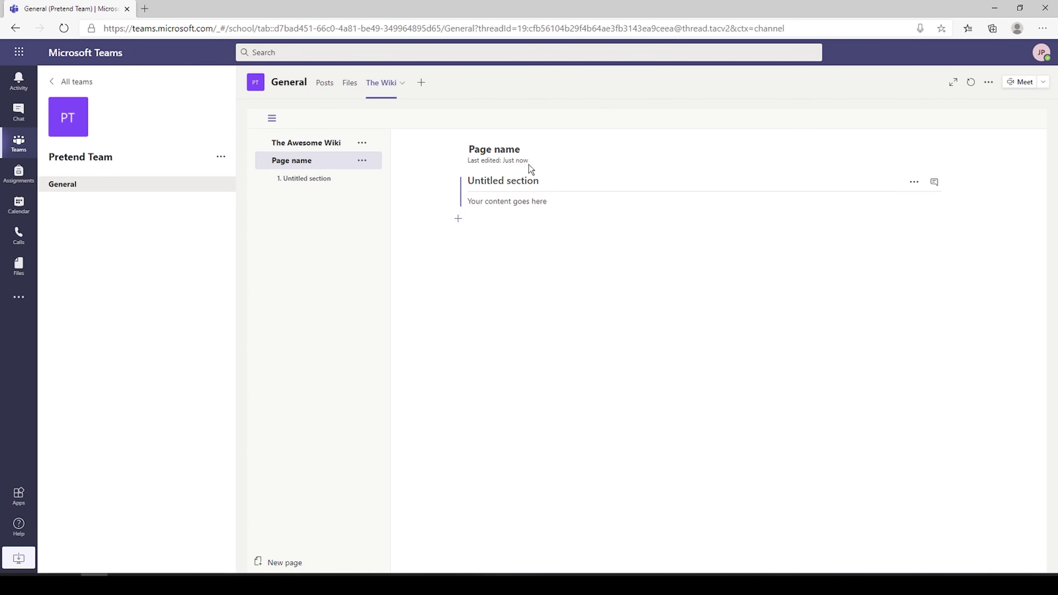
{"action": "type", "text": "New Wiki Page"}
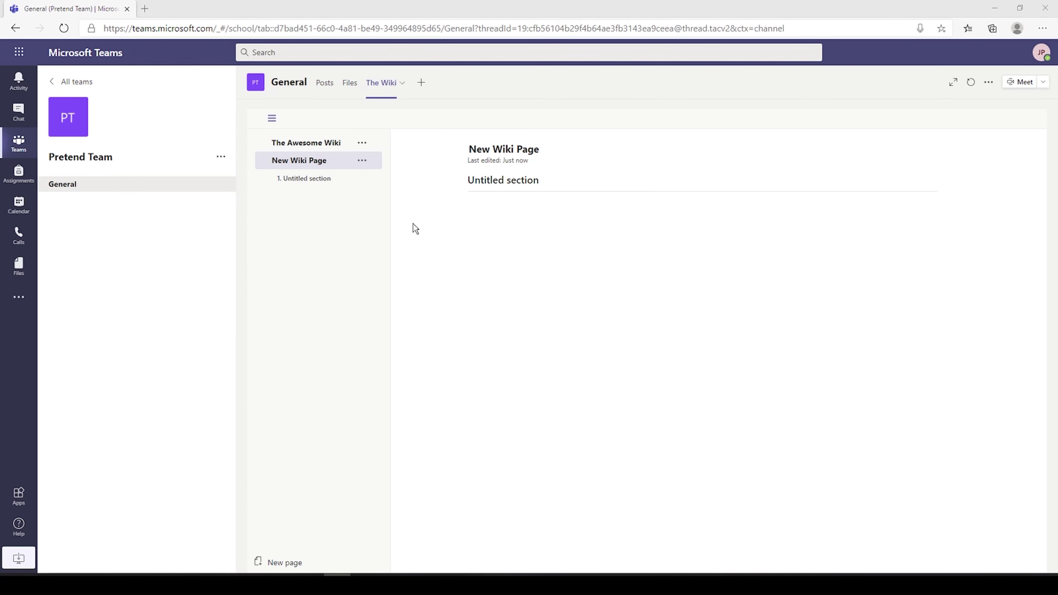
- Reload the wiki to review the sections of The Awesome Wiki page, and hide the page list
{"action": "left_click", "coordinate": [350, 83]}
{"action": "left_click", "coordinate": [377, 85]}
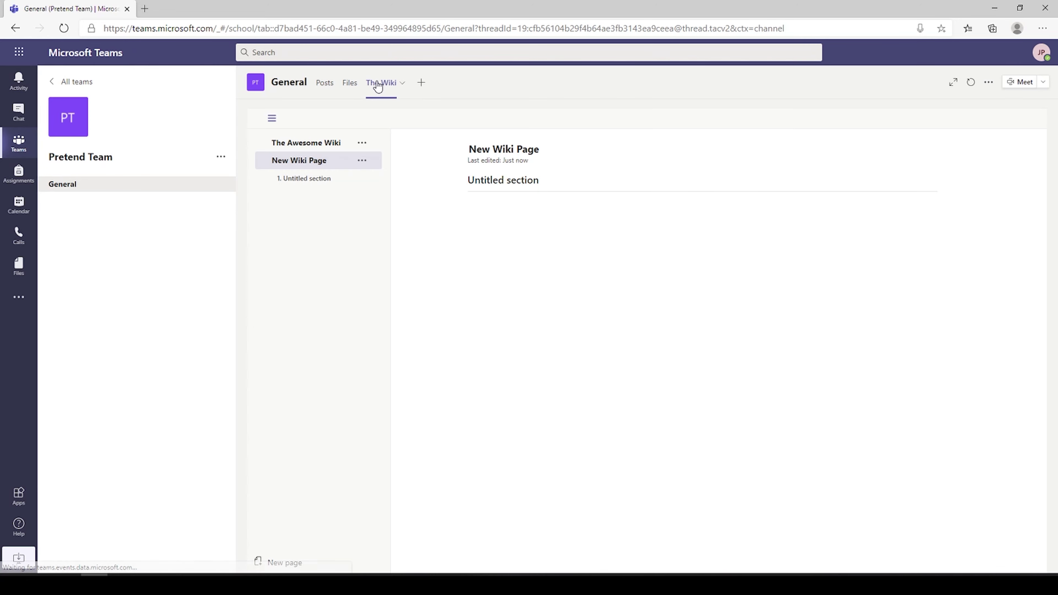
{"action": "left_click", "coordinate": [308, 184]}
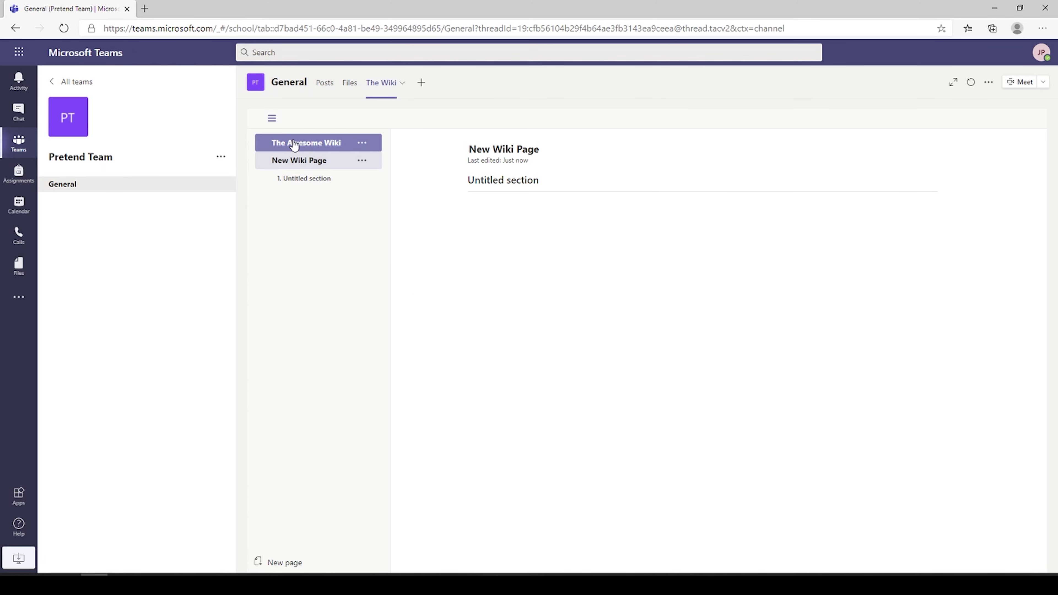
{"action": "left_click", "coordinate": [303, 142]}
{"action": "left_click", "coordinate": [307, 197]}
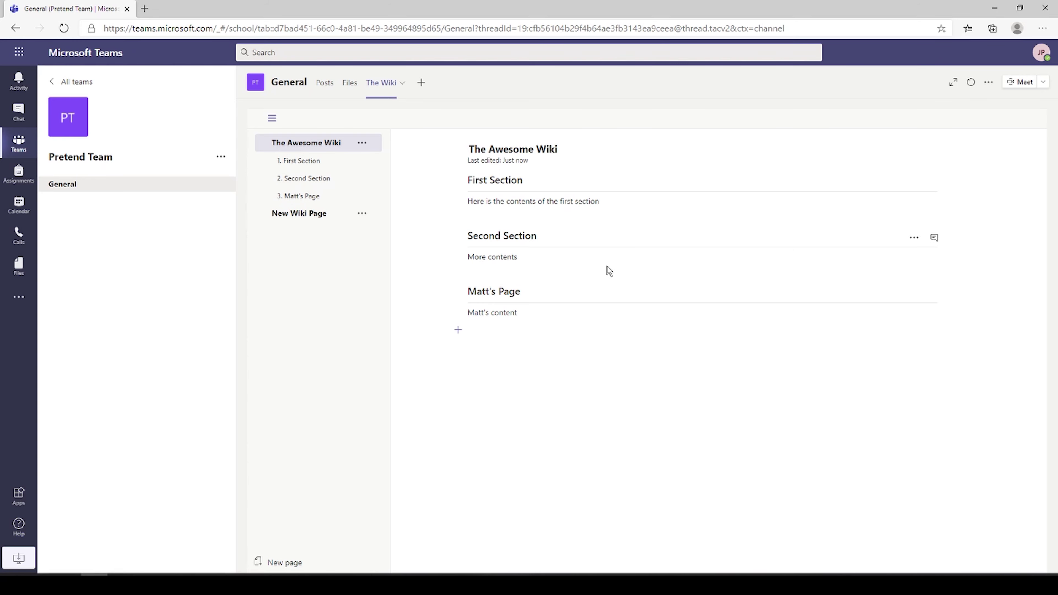
{"action": "left_click", "coordinate": [272, 119]}
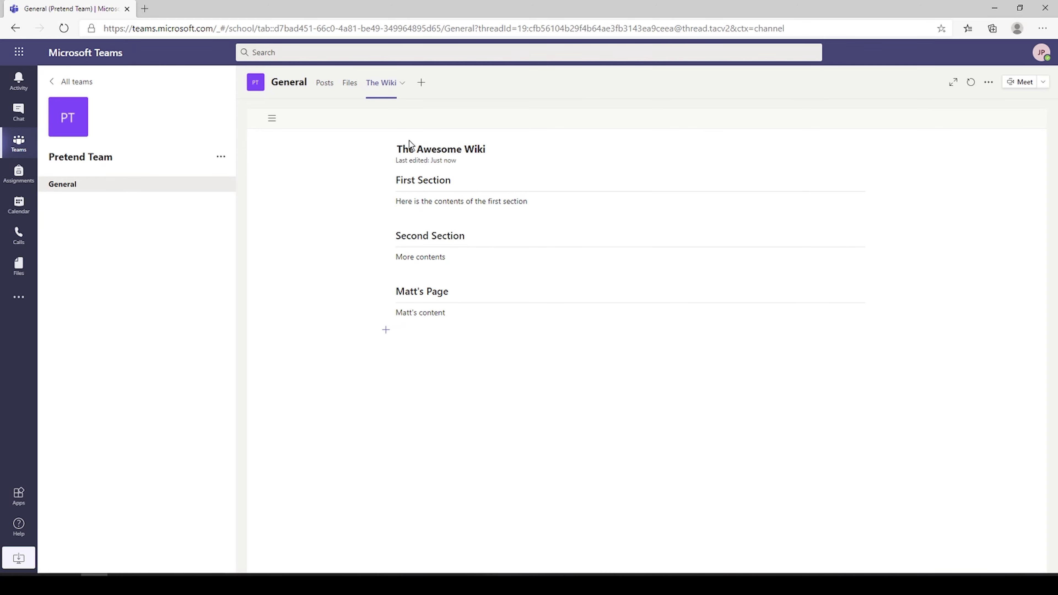
- Browse the apps that can be added as tabs to the General channel, leaving without adding one
{"action": "left_click", "coordinate": [421, 83]}
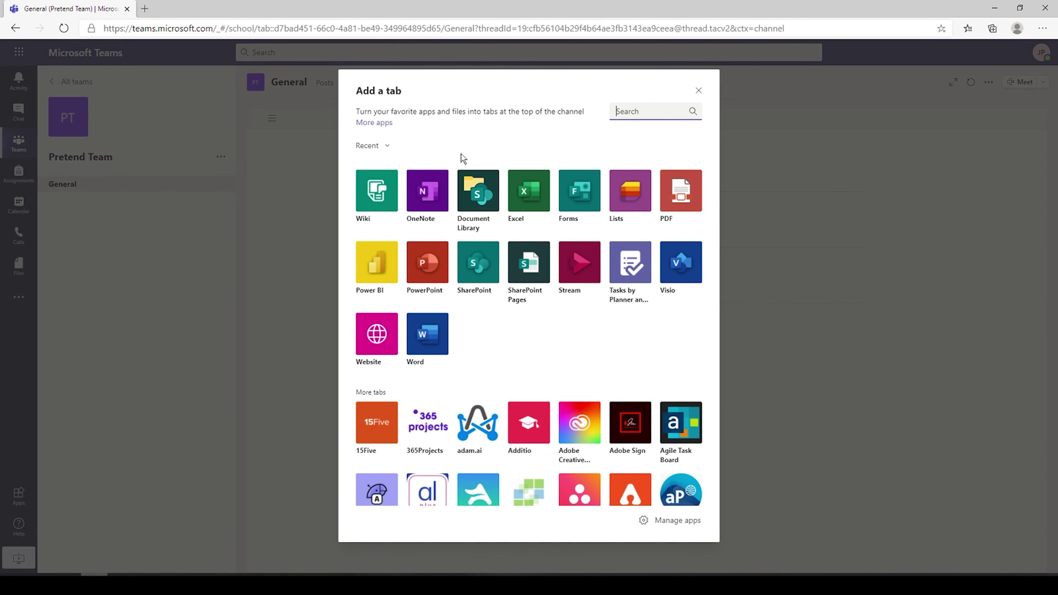
{"action": "scroll", "coordinate": [481, 329], "scroll_direction": "down", "scroll_amount": 10}
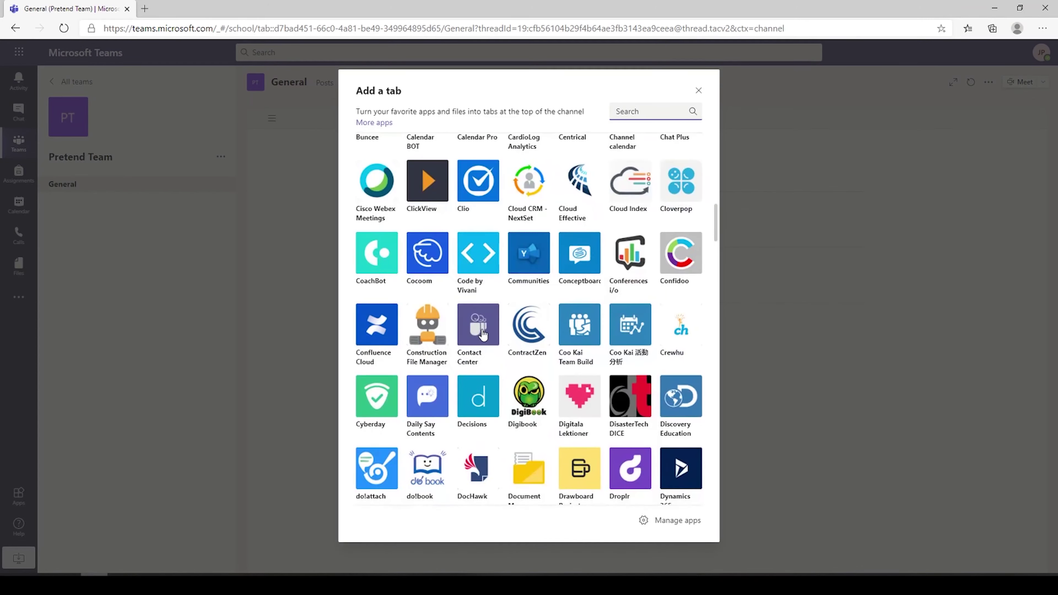
{"action": "scroll", "coordinate": [483, 334], "scroll_direction": "up", "scroll_amount": 15}
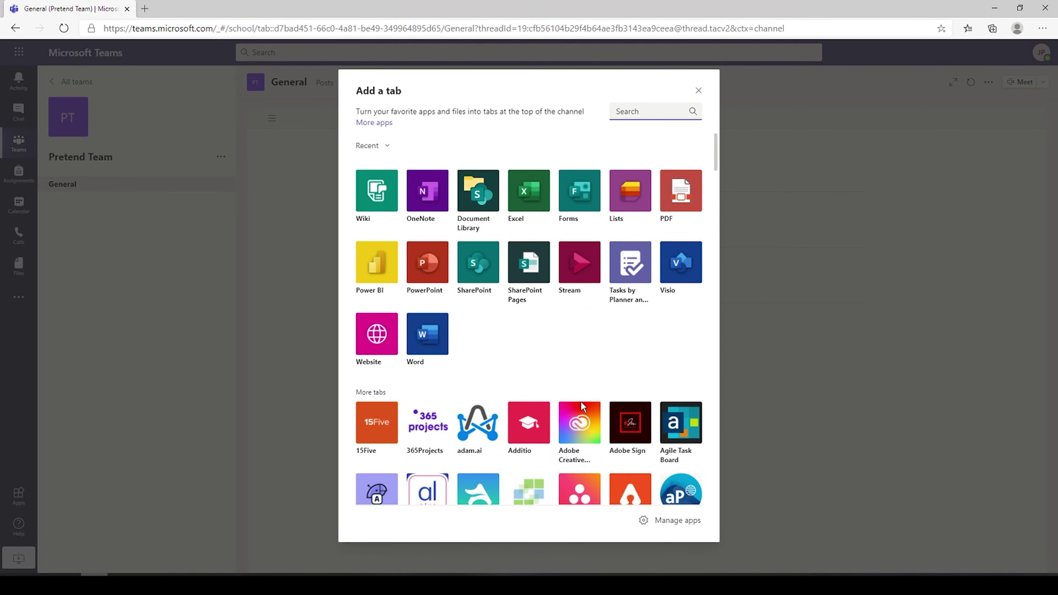
{"action": "scroll", "coordinate": [505, 378], "scroll_direction": "down", "scroll_amount": 10}
{"action": "scroll", "coordinate": [505, 379], "scroll_direction": "up", "scroll_amount": 4}
{"action": "scroll", "coordinate": [504, 377], "scroll_direction": "up", "scroll_amount": 5}
{"action": "left_click", "coordinate": [697, 92]}
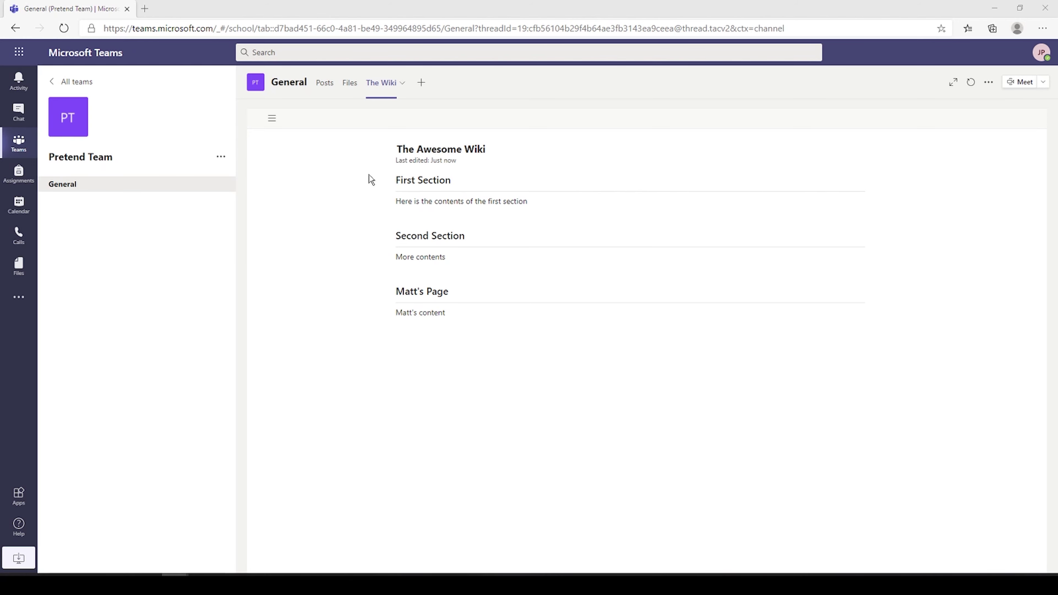
- Open whiteboard.microsoft.com in a new browser tab
{"action": "key", "text": "ctrl+t"}
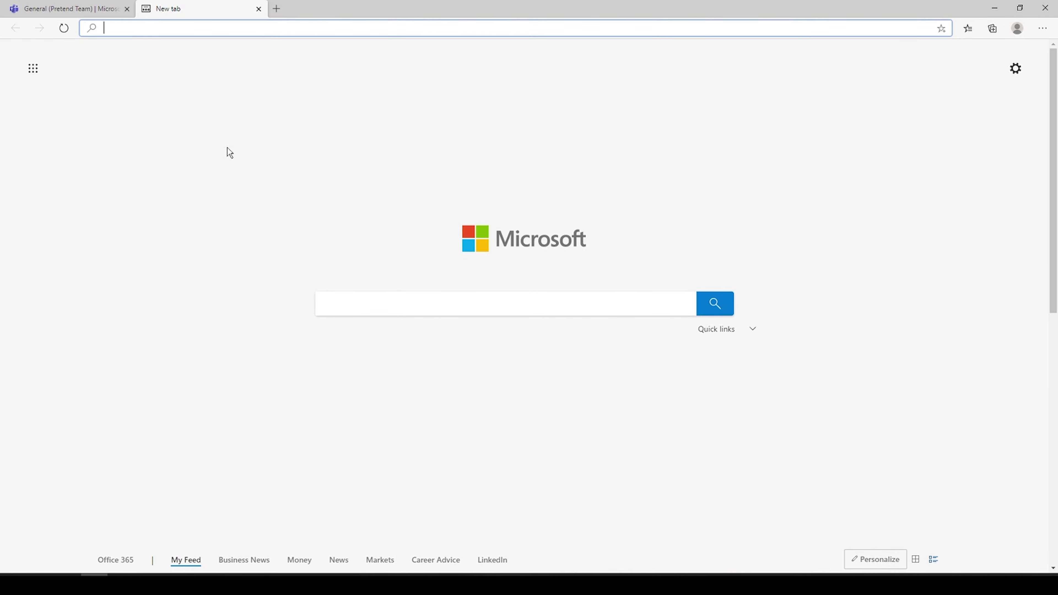
{"action": "type", "text": "whiteboard.microsoft.com"}
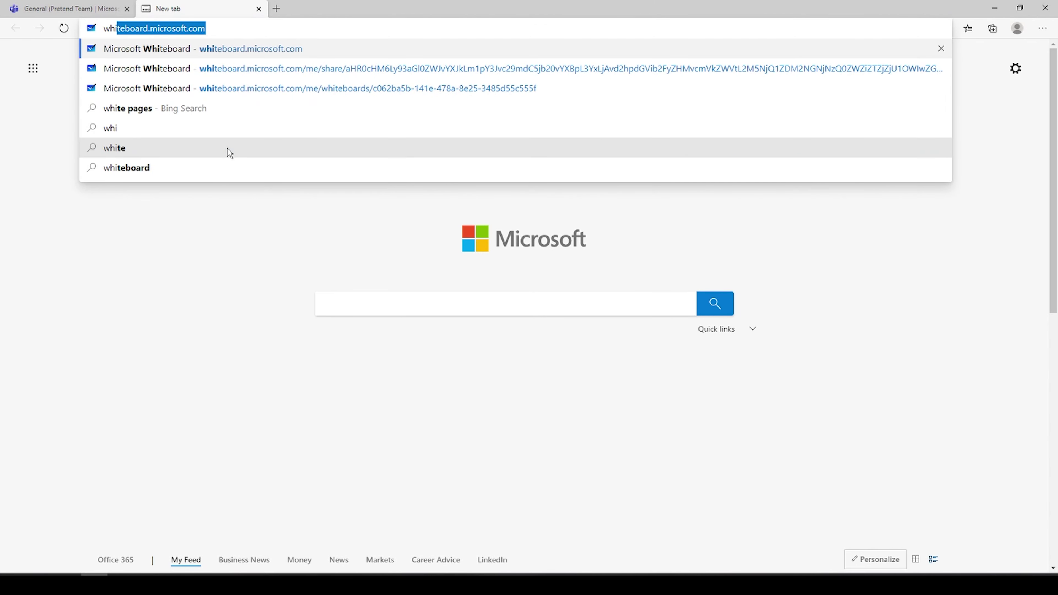
{"action": "key", "text": "Right"}
{"action": "key", "text": "ctrl+shift+Left"}
{"action": "key", "text": "ctrl+shift+Left"}
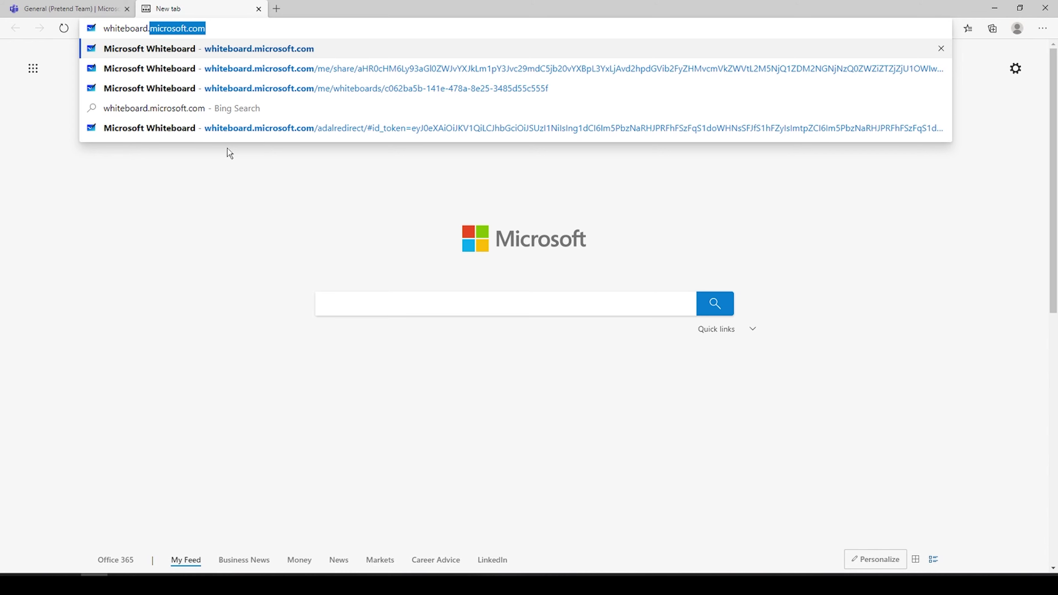
{"action": "key", "text": "ctrl+shift+Left"}
{"action": "key", "text": "End"}
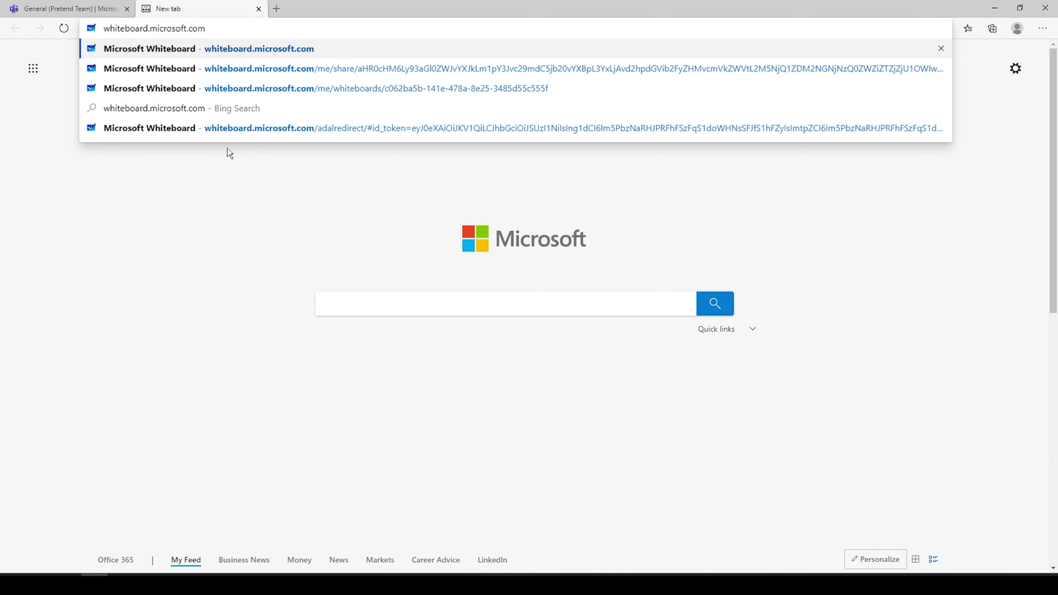
{"action": "key", "text": "Return"}
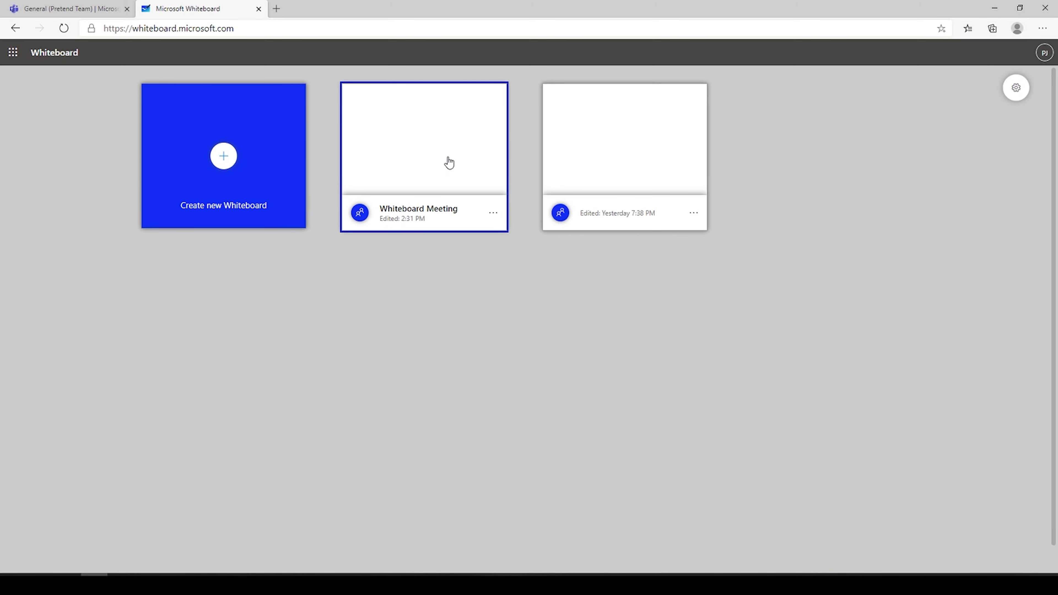
- Create a new whiteboard and draw a large X on it with the black pen
{"action": "left_click", "coordinate": [222, 157]}
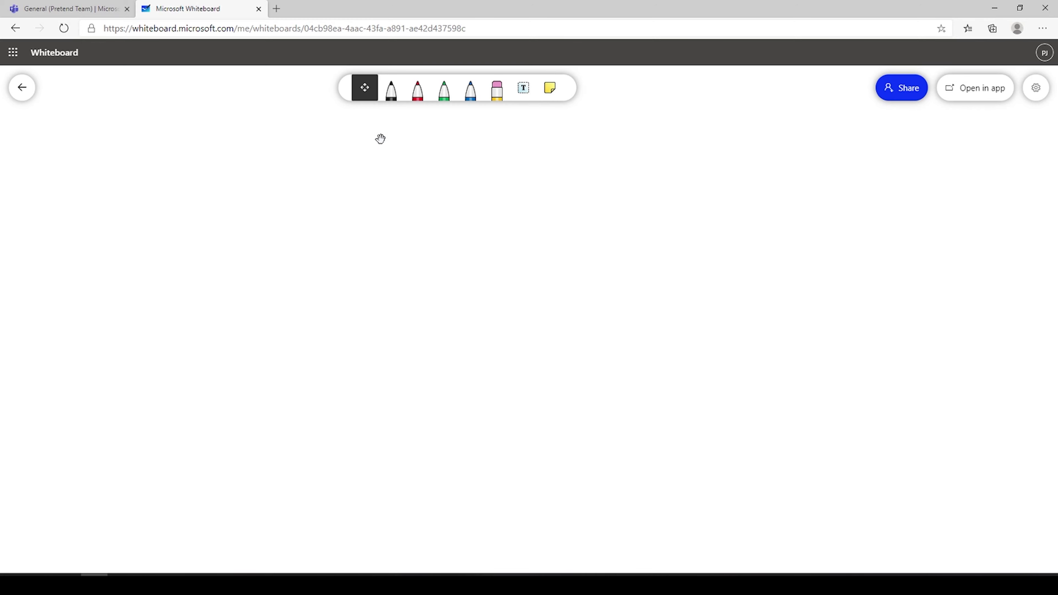
{"action": "left_click", "coordinate": [390, 96]}
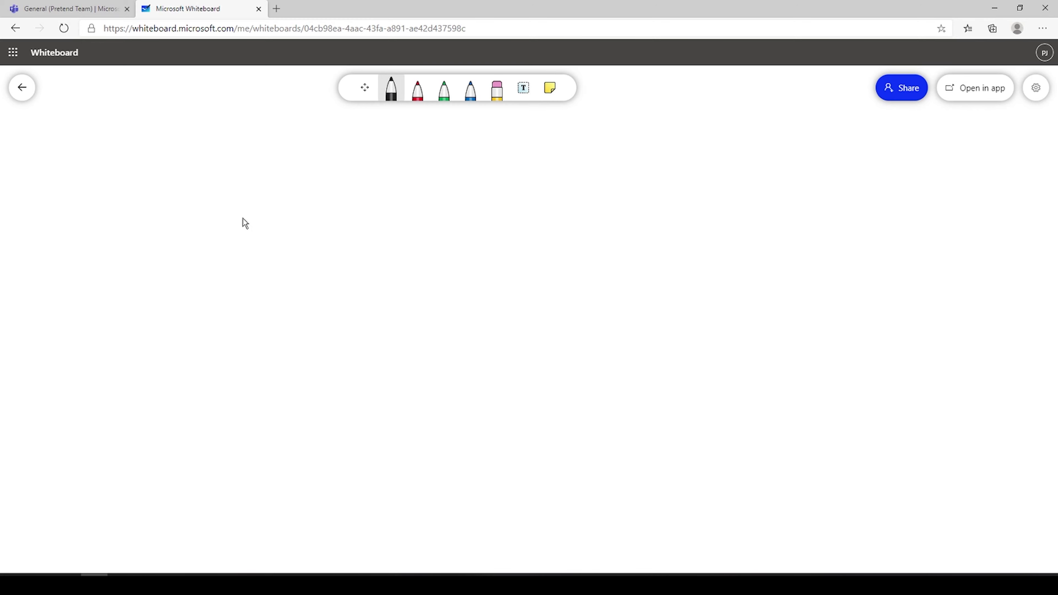
{"action": "left_click_drag", "start_coordinate": [226, 216], "coordinate": [460, 383]}
{"action": "left_click_drag", "start_coordinate": [415, 234], "coordinate": [196, 428]}
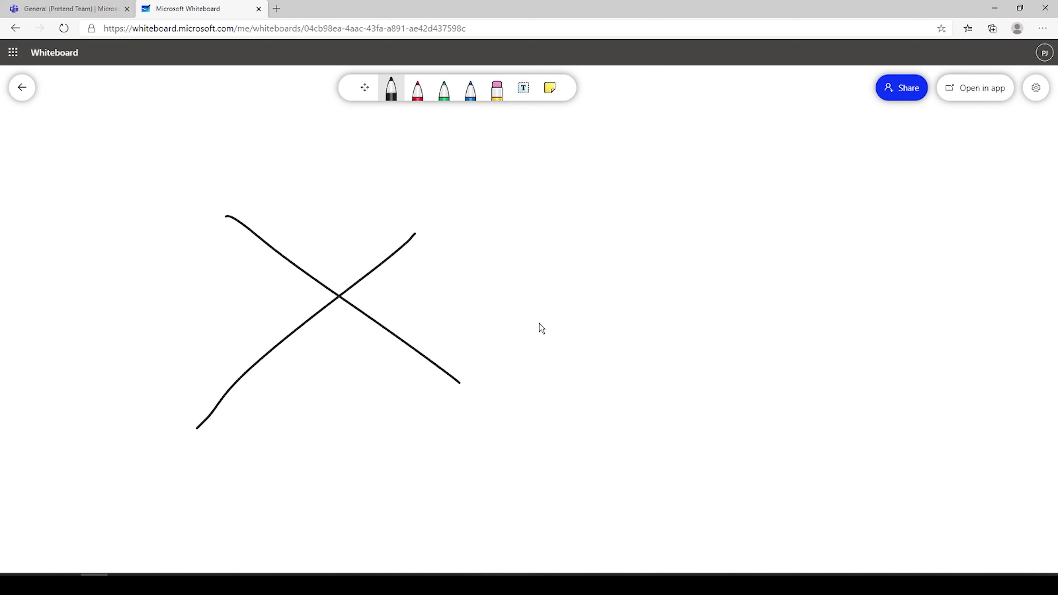
- Turn on the share link for the whiteboard and copy the link
{"action": "left_click", "coordinate": [898, 88]}
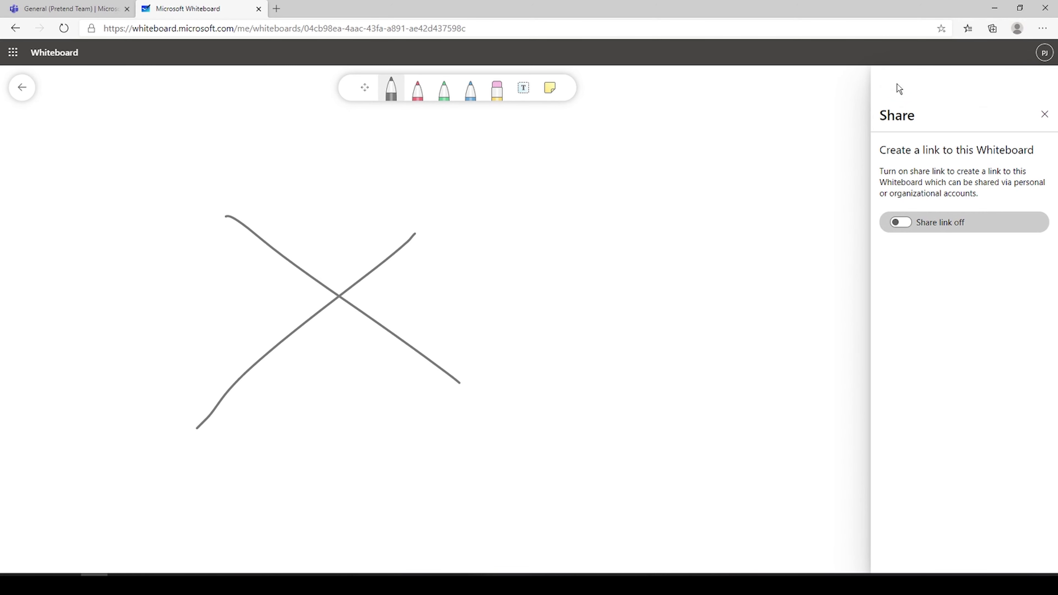
{"action": "left_click", "coordinate": [900, 224]}
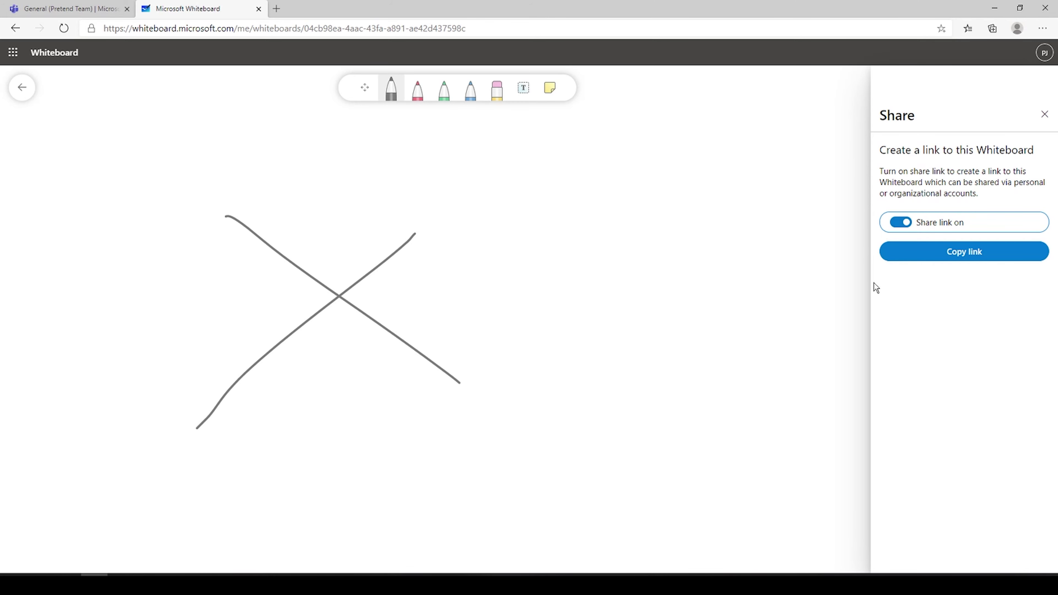
{"action": "left_click", "coordinate": [944, 259]}
- Back in Microsoft Teams, add a Website tab named "Whiteboard" to the General channel using the copied link, and view the whiteboard on the web
{"action": "left_click", "coordinate": [74, 10]}
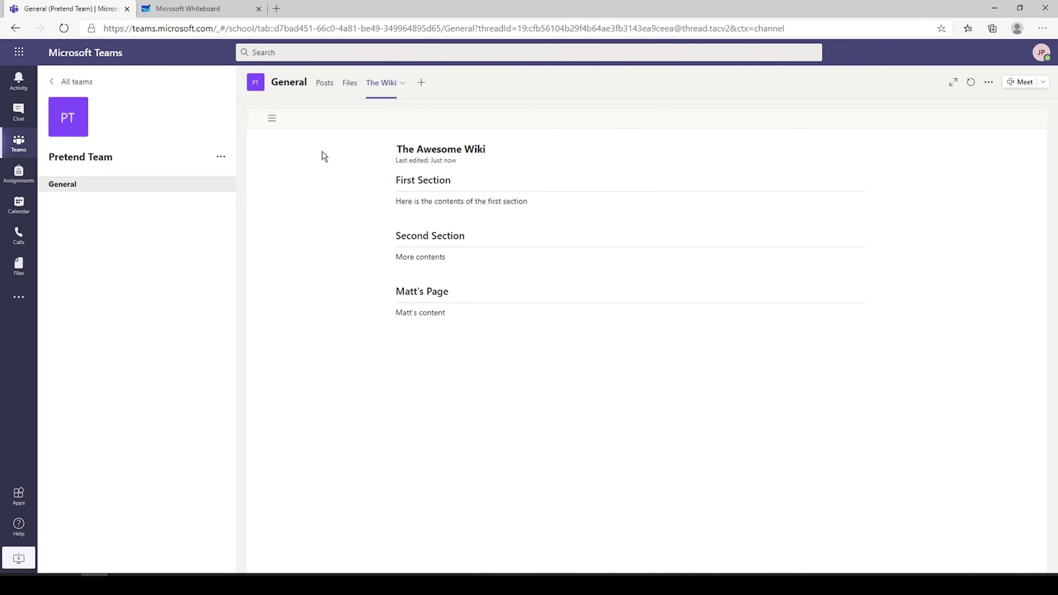
{"action": "left_click", "coordinate": [421, 82]}
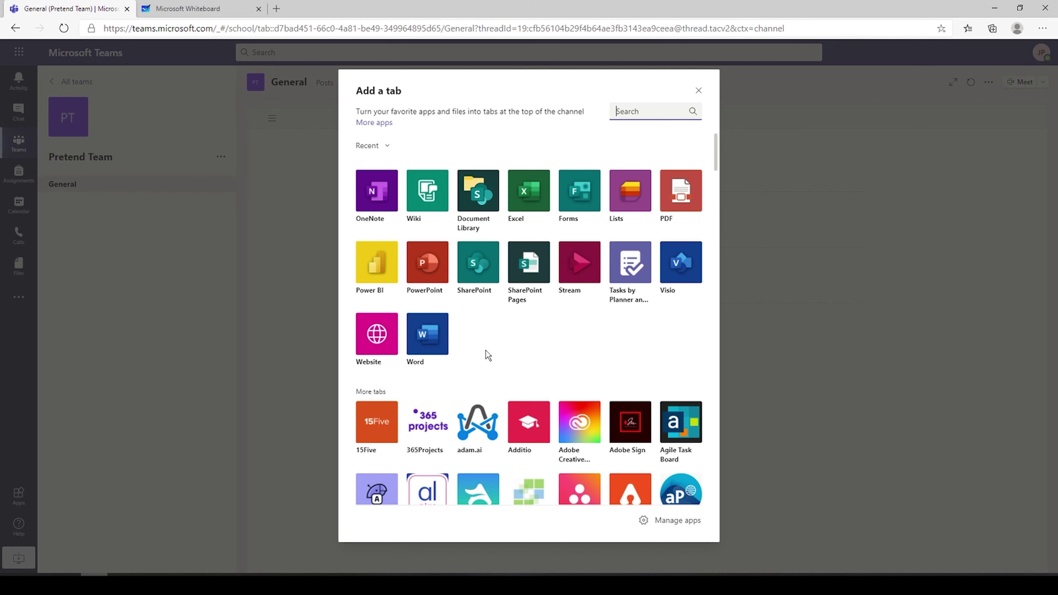
{"action": "left_click", "coordinate": [634, 113]}
{"action": "type", "text": "web"}
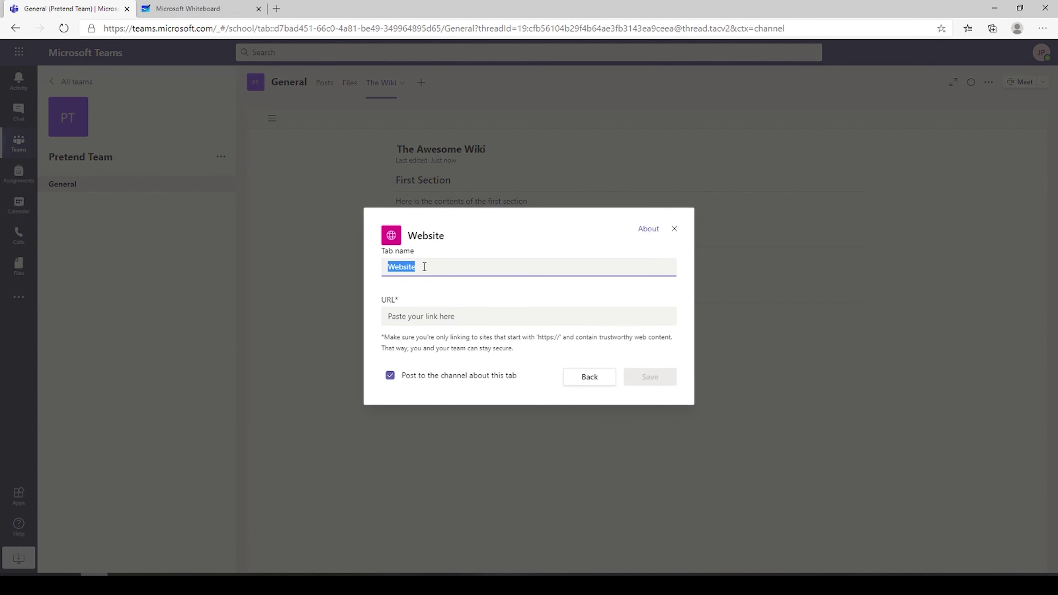
{"action": "type", "text": "Whiteboard"}
{"action": "key", "text": "ctrl+v"}
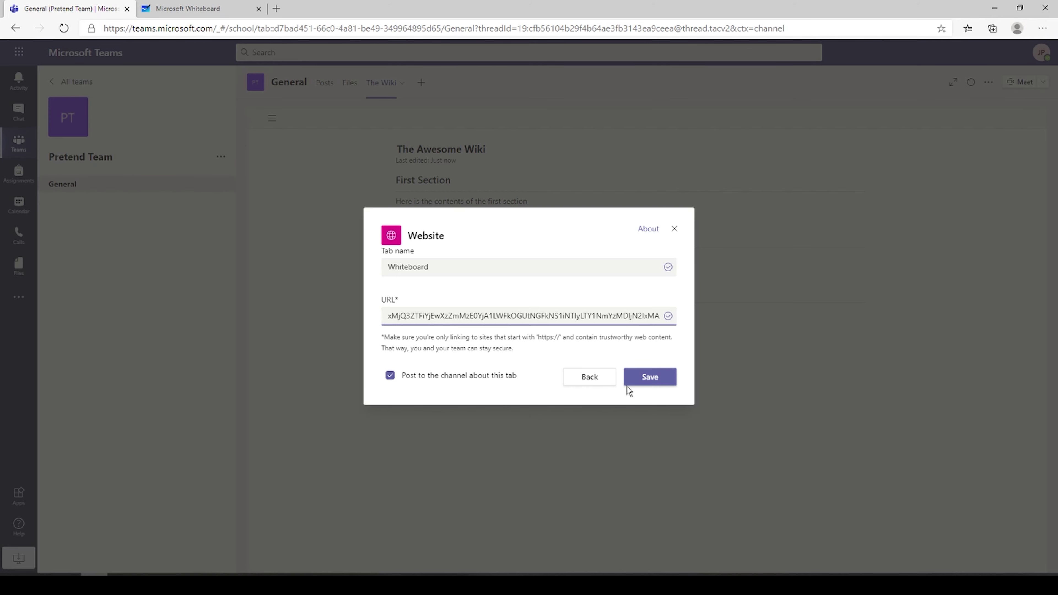
{"action": "left_click", "coordinate": [643, 377]}
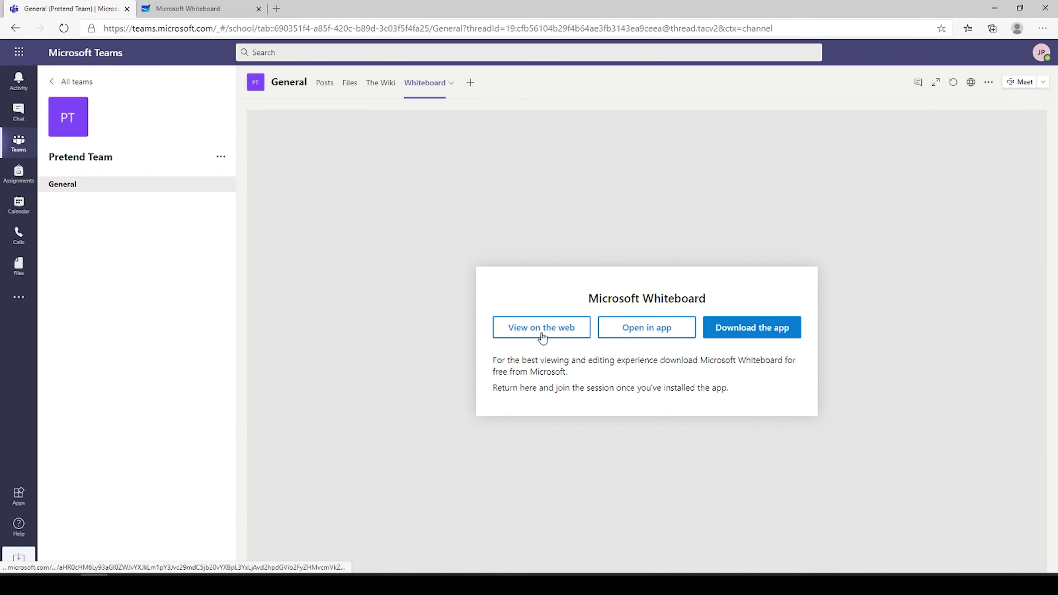
{"action": "left_click", "coordinate": [528, 329]}
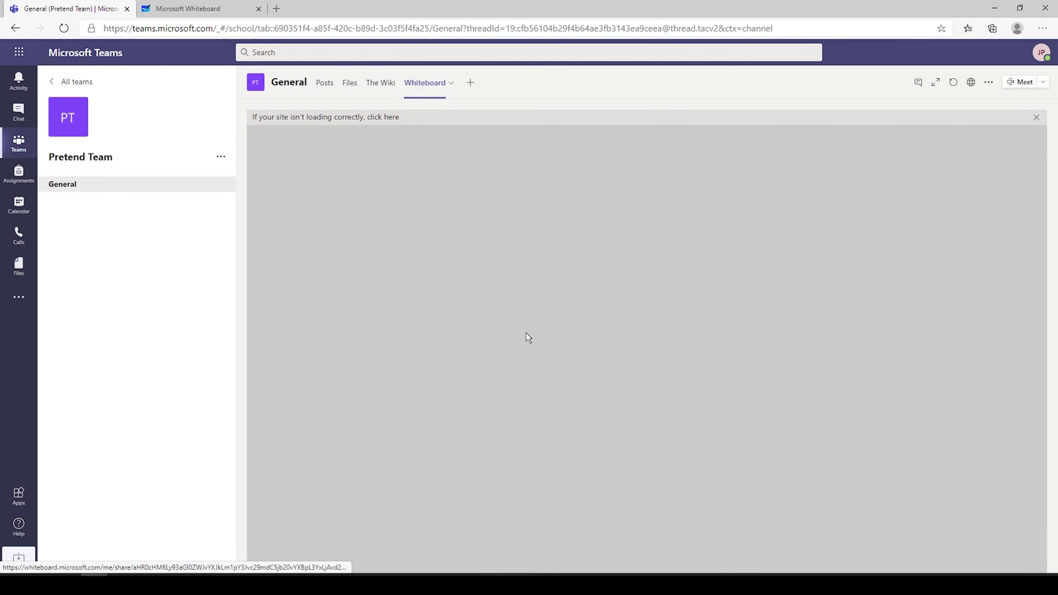
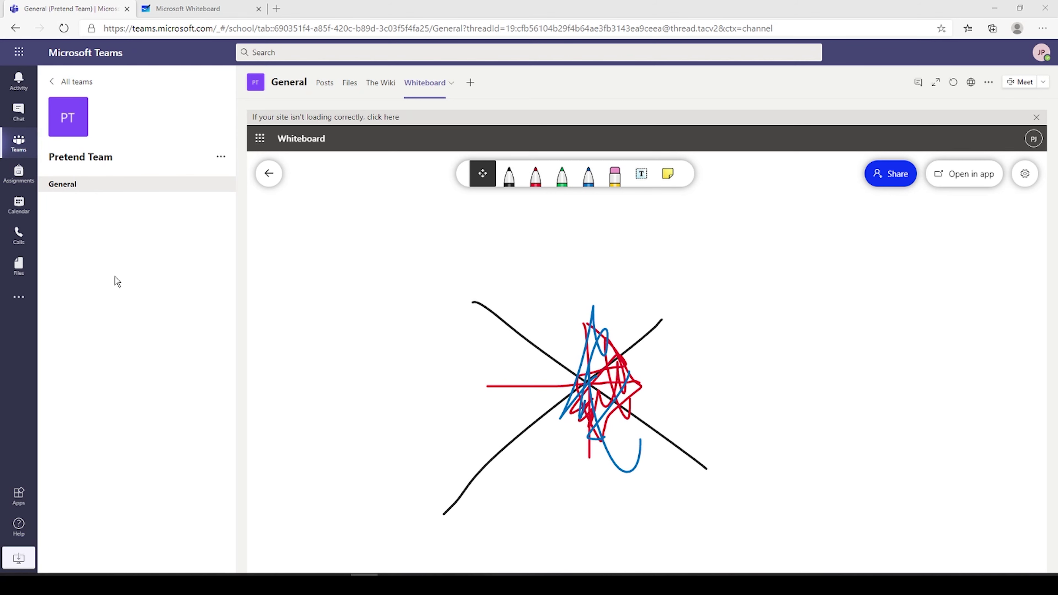
- Add a channel named "New Channel" with Standard privacy to Pretend Team
{"action": "left_click", "coordinate": [221, 158]}
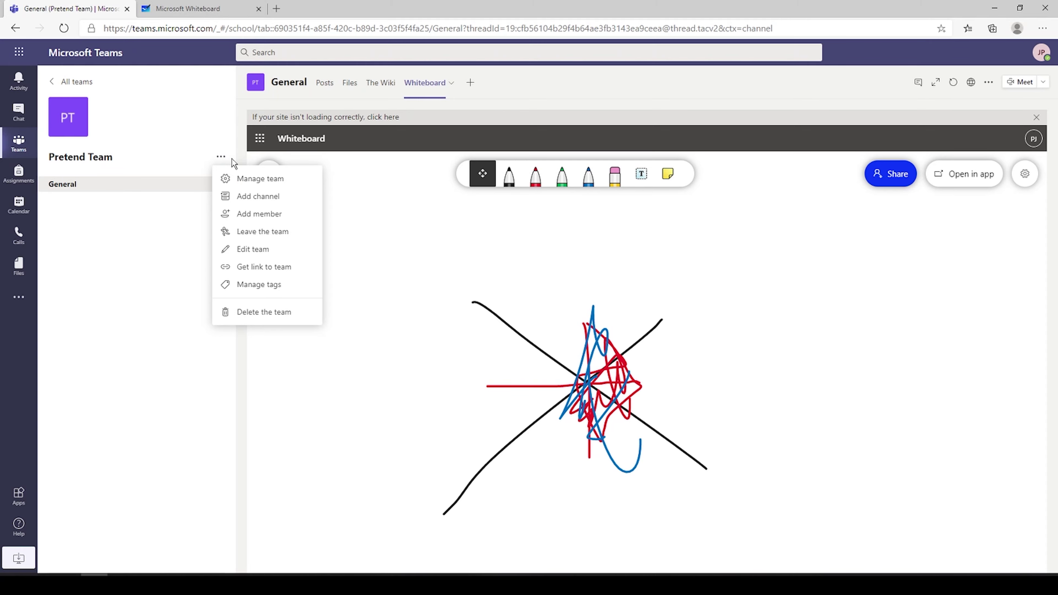
{"action": "left_click", "coordinate": [267, 197]}
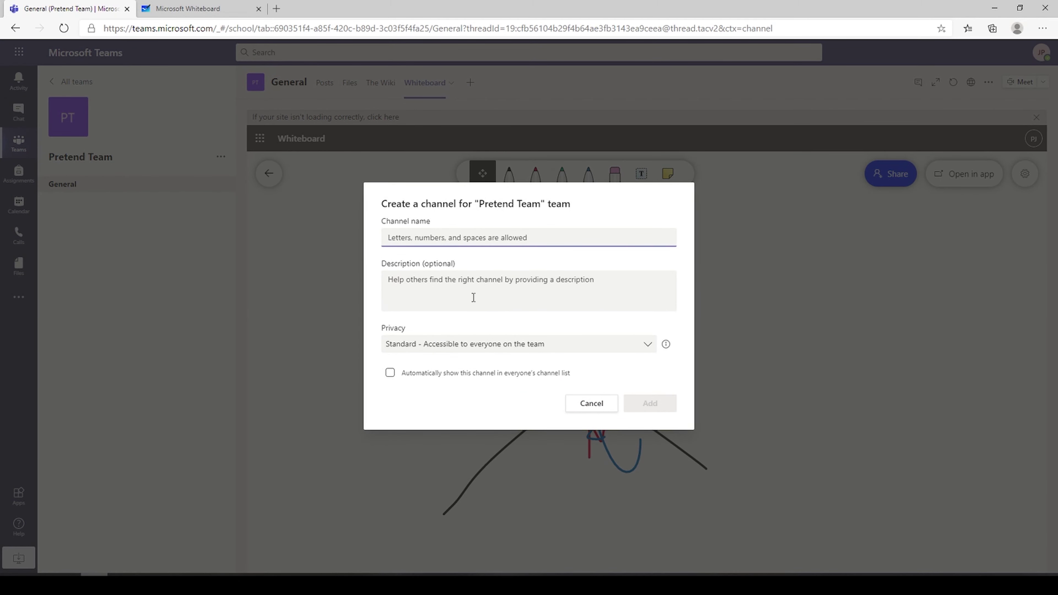
{"action": "type", "text": "New Channel"}
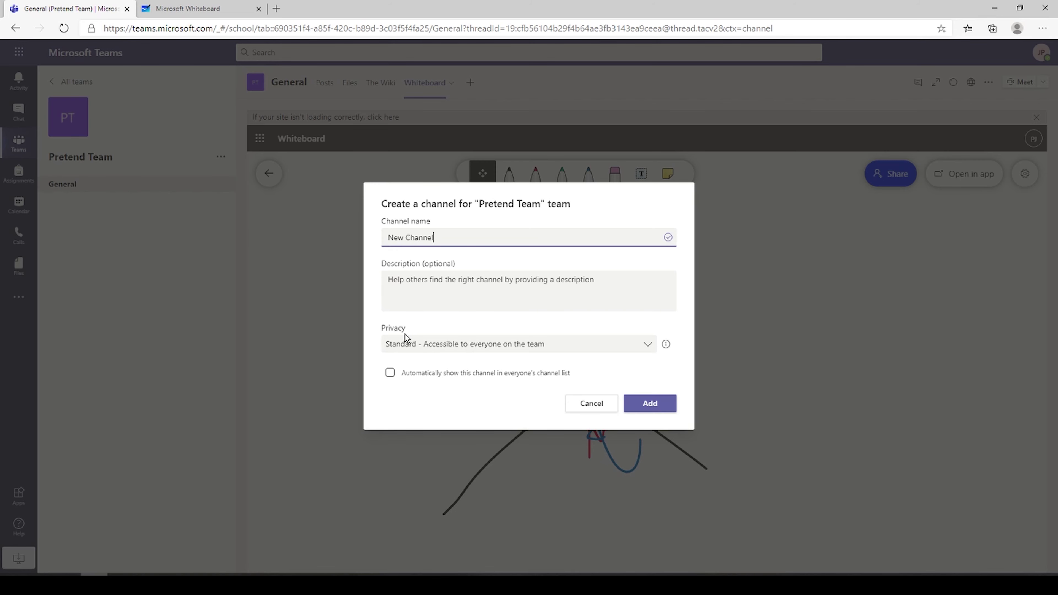
{"action": "left_click", "coordinate": [649, 403]}
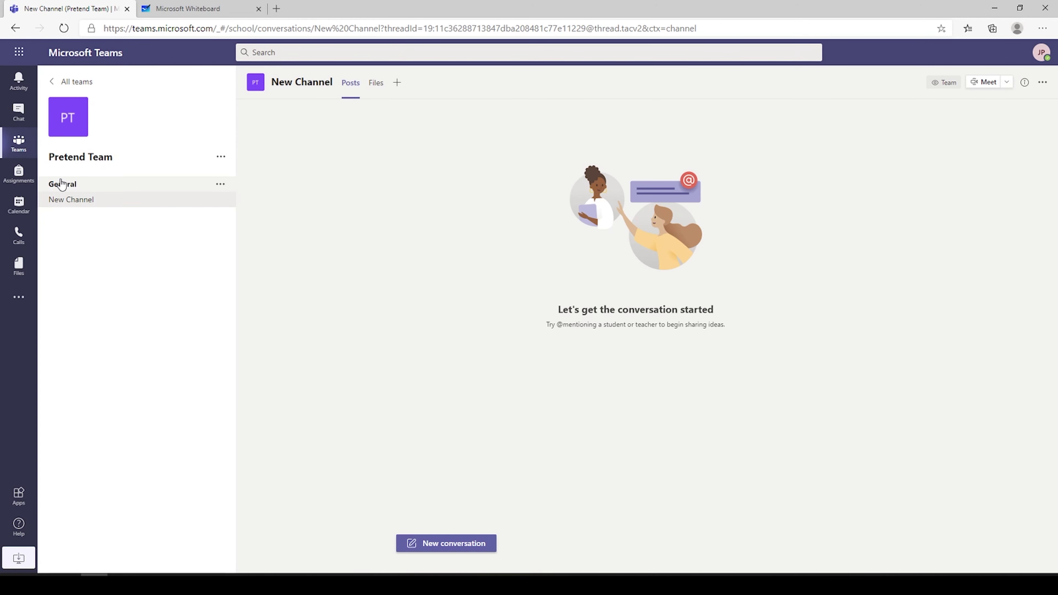
- Compare the tabs and posts of the General channel with those of New Channel
{"action": "left_click", "coordinate": [63, 188]}
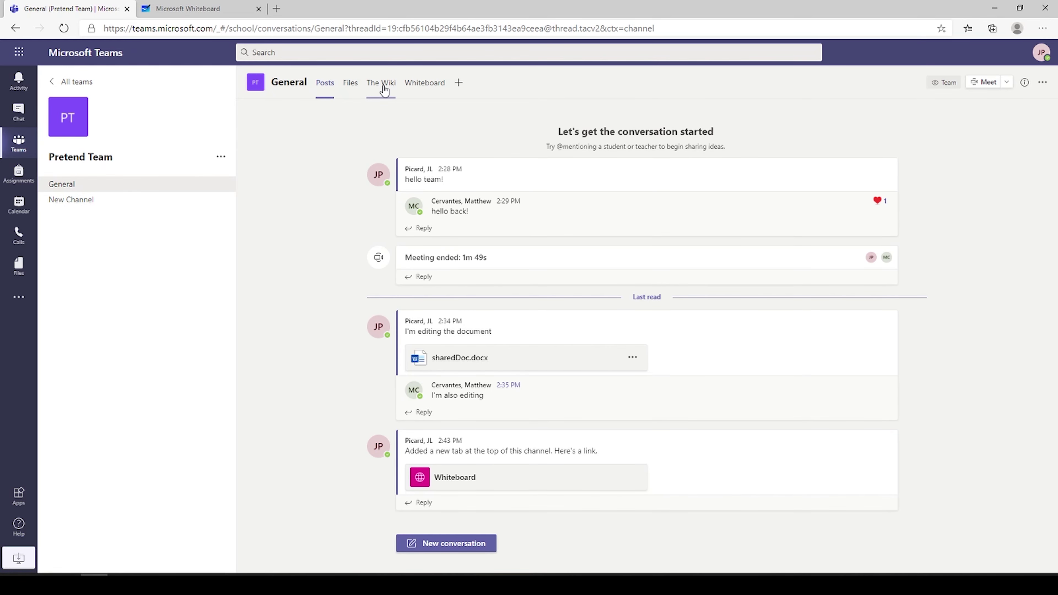
{"action": "left_click", "coordinate": [60, 200]}
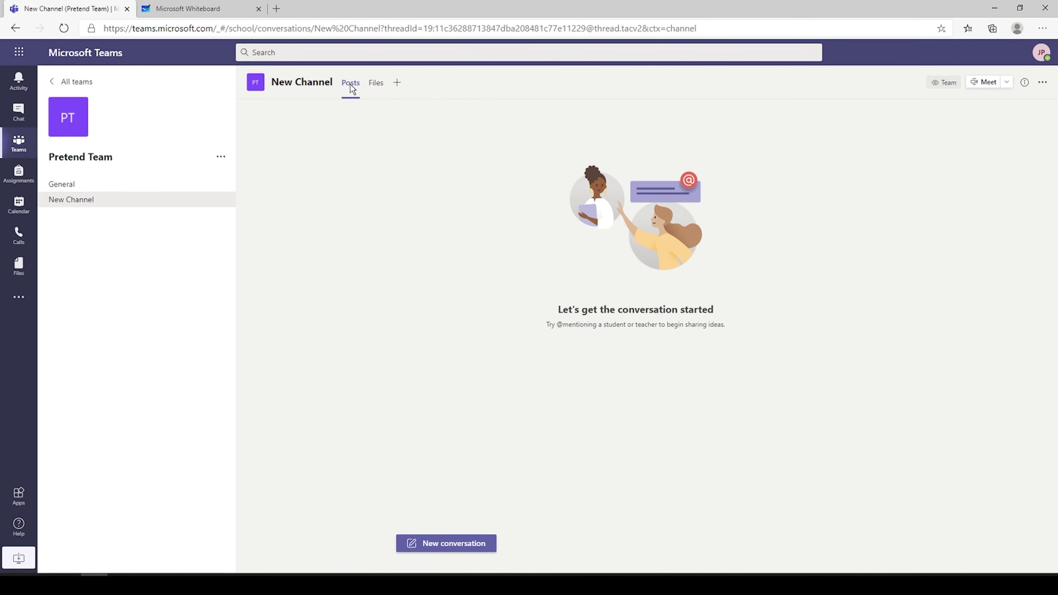
- Compare the files stored in New Channel with those in the General channel, ending back in New Channel
{"action": "left_click", "coordinate": [376, 86]}
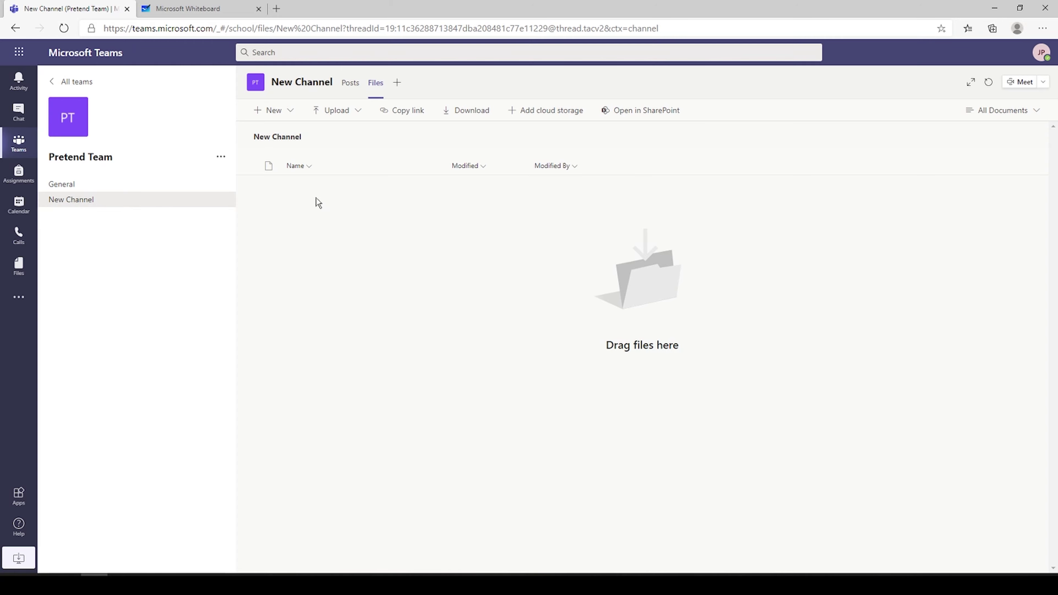
{"action": "left_click", "coordinate": [60, 188]}
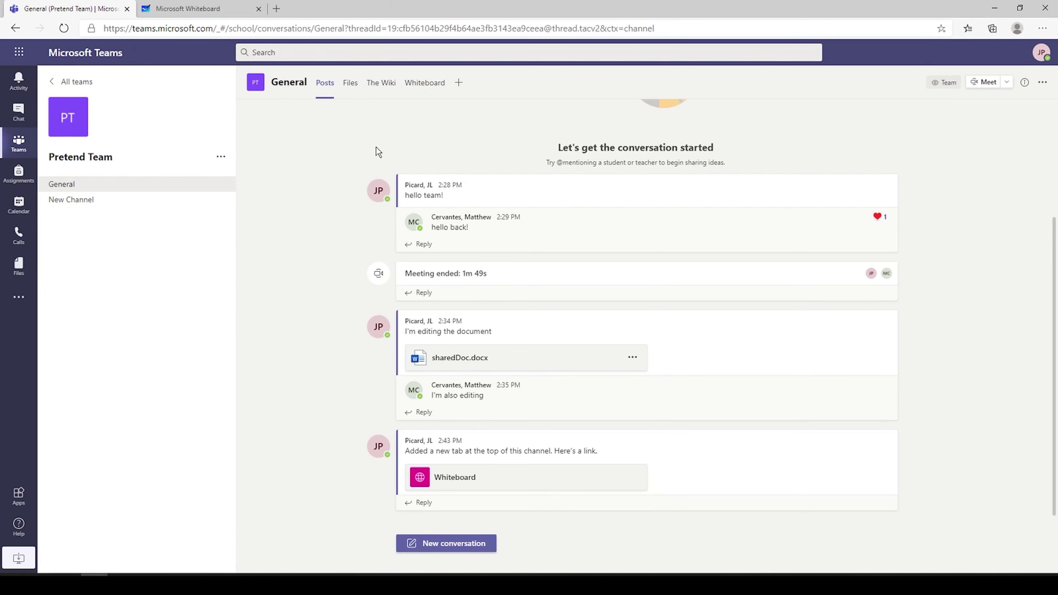
{"action": "left_click", "coordinate": [351, 83]}
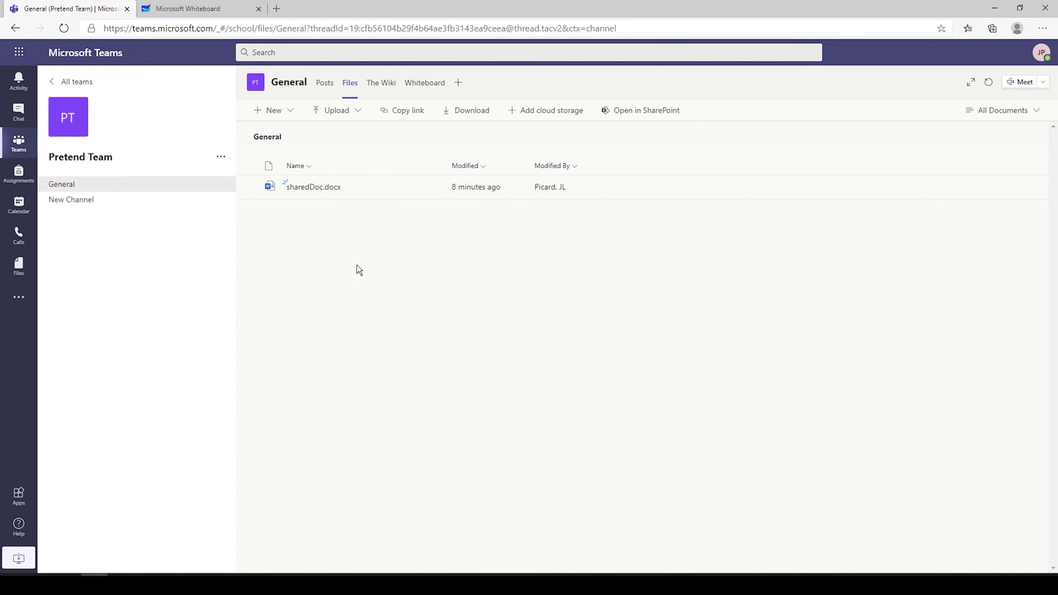
{"action": "left_click", "coordinate": [67, 201]}
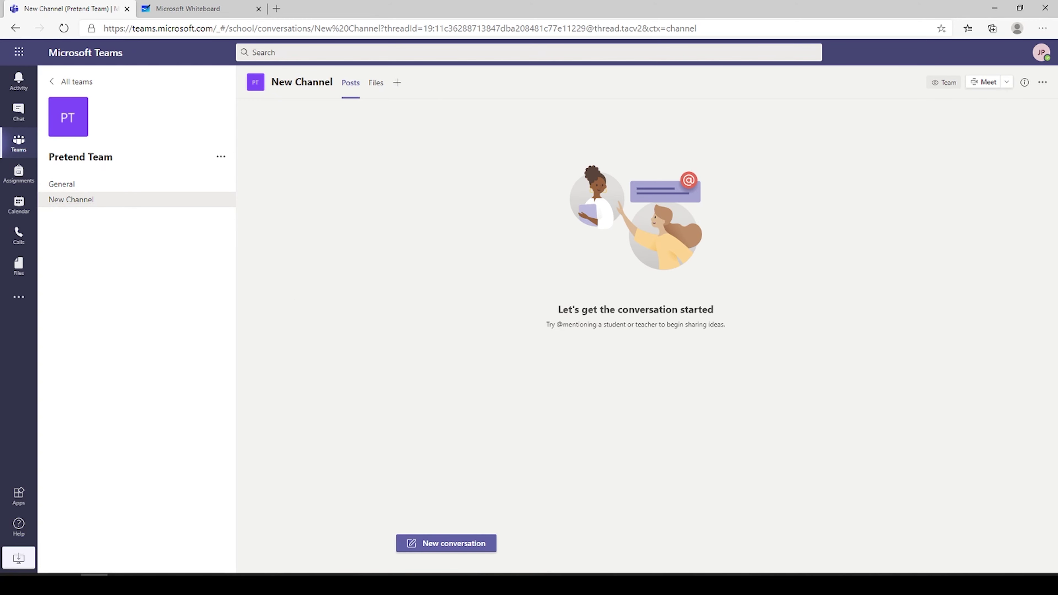
- Start scheduling a meeting from the calendar, inviting the colleague as a required attendee and titling it "the meeting"
{"action": "left_click", "coordinate": [17, 207]}
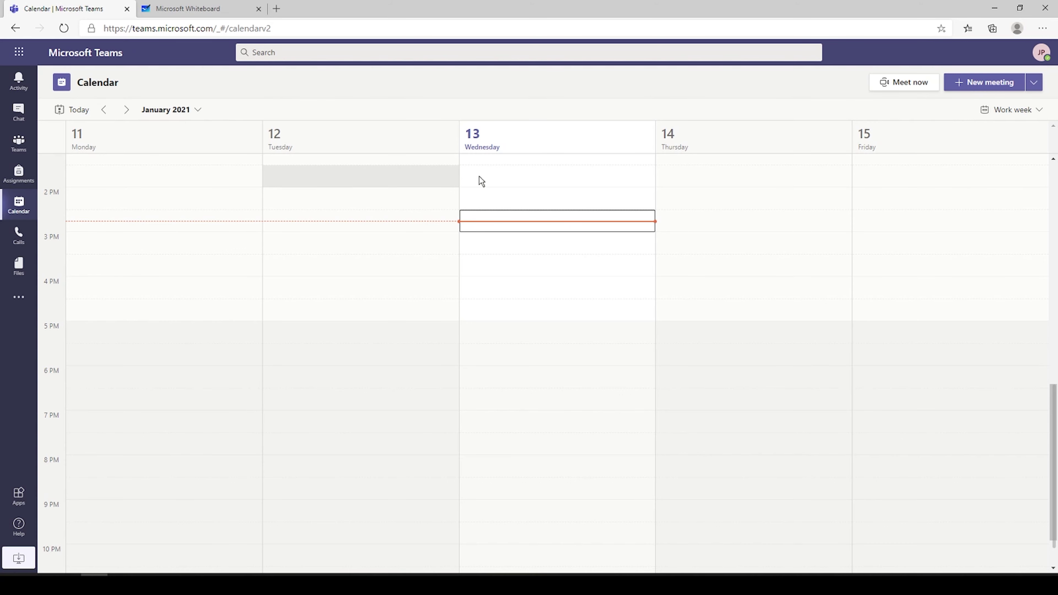
{"action": "left_click", "coordinate": [1033, 82]}
{"action": "left_click", "coordinate": [984, 106]}
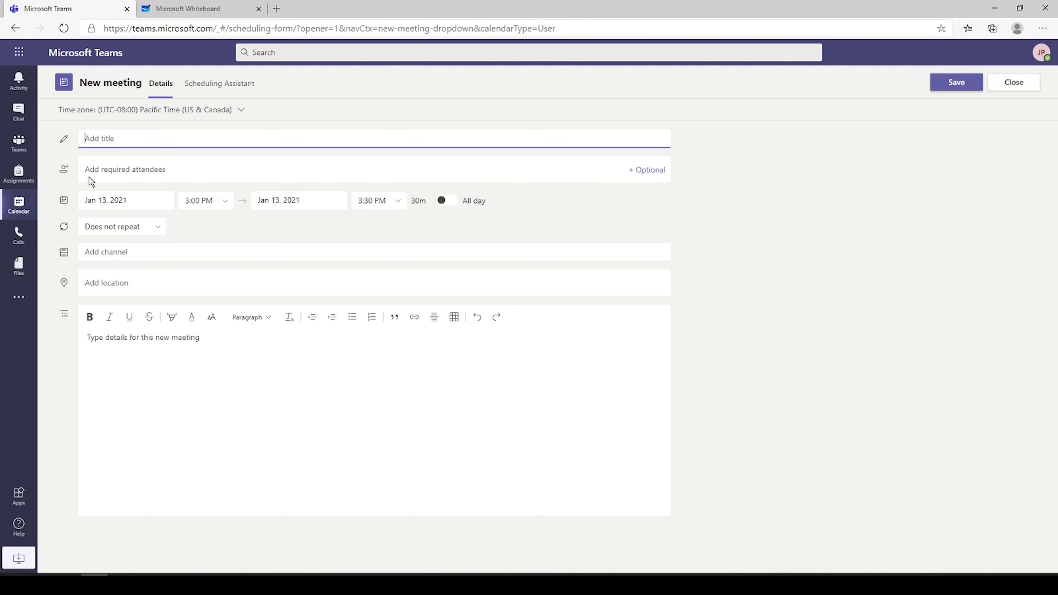
{"action": "left_click", "coordinate": [98, 168]}
{"action": "type", "text": "cervantes"}
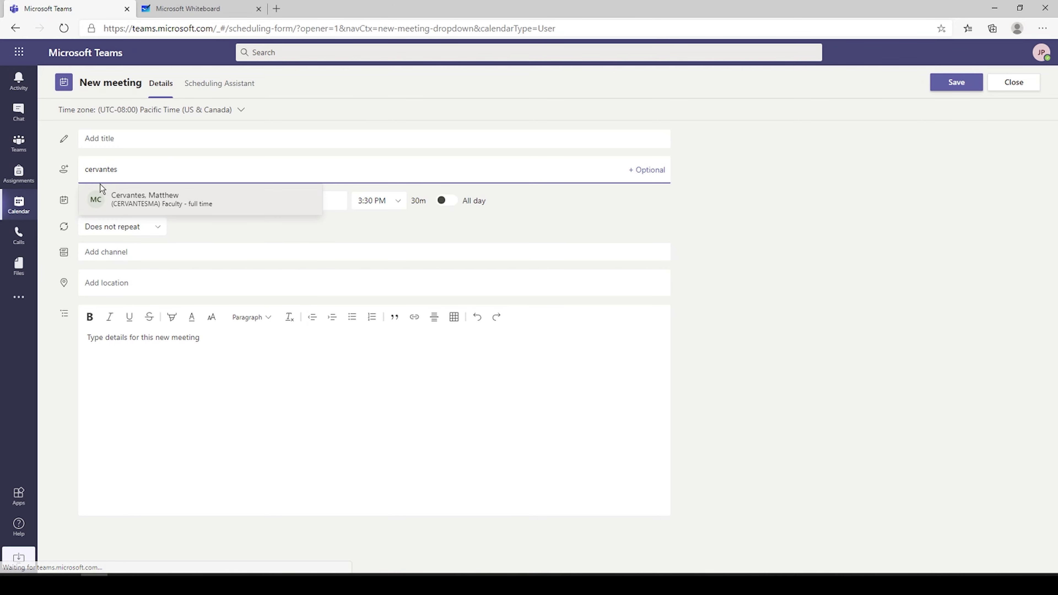
{"action": "left_click", "coordinate": [137, 206]}
{"action": "left_click", "coordinate": [112, 140]}
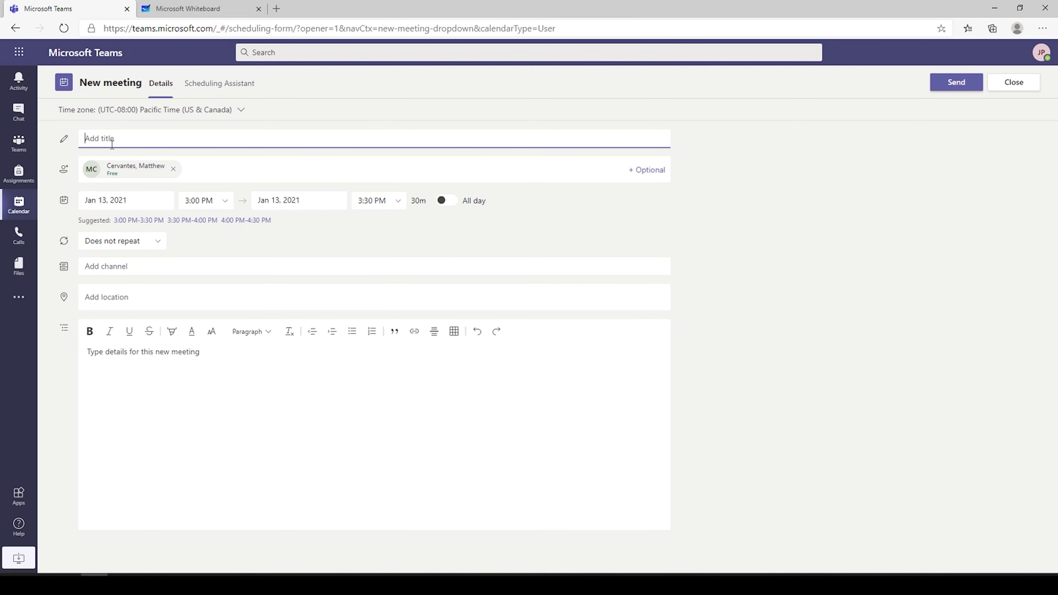
{"action": "type", "text": "the meeting"}
- Assign the meeting to New Channel of Pretend Team with the details "sdfsdf", and discard the unsent meeting
{"action": "left_click", "coordinate": [103, 267]}
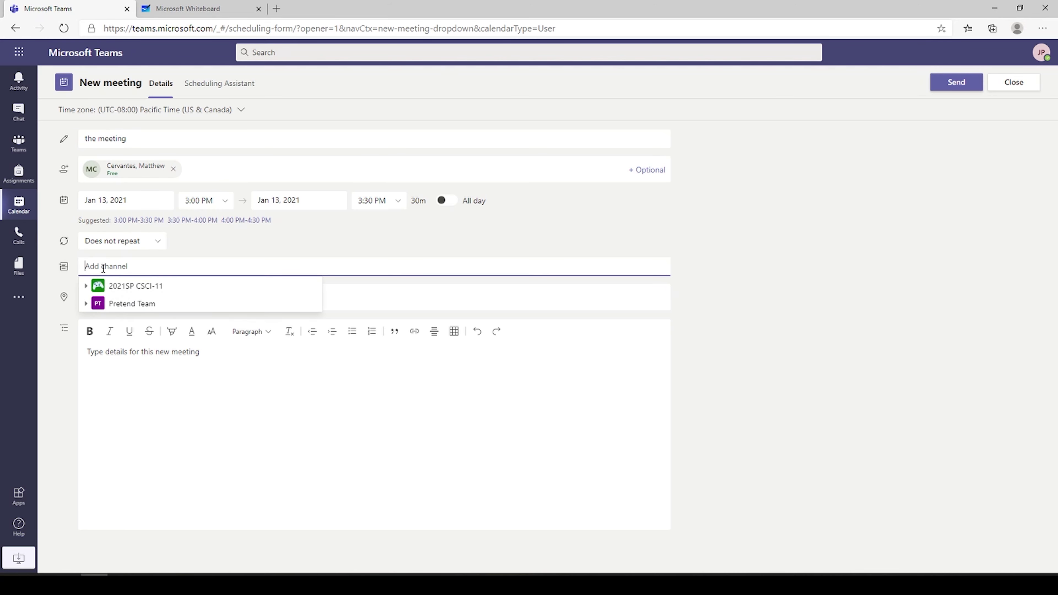
{"action": "left_click", "coordinate": [124, 307]}
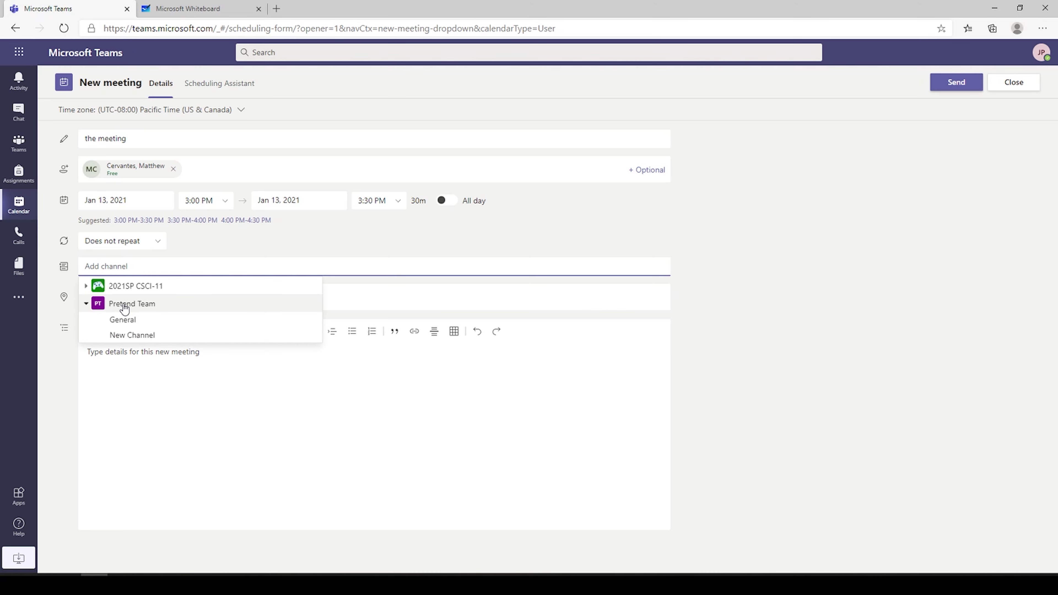
{"action": "left_click", "coordinate": [127, 335]}
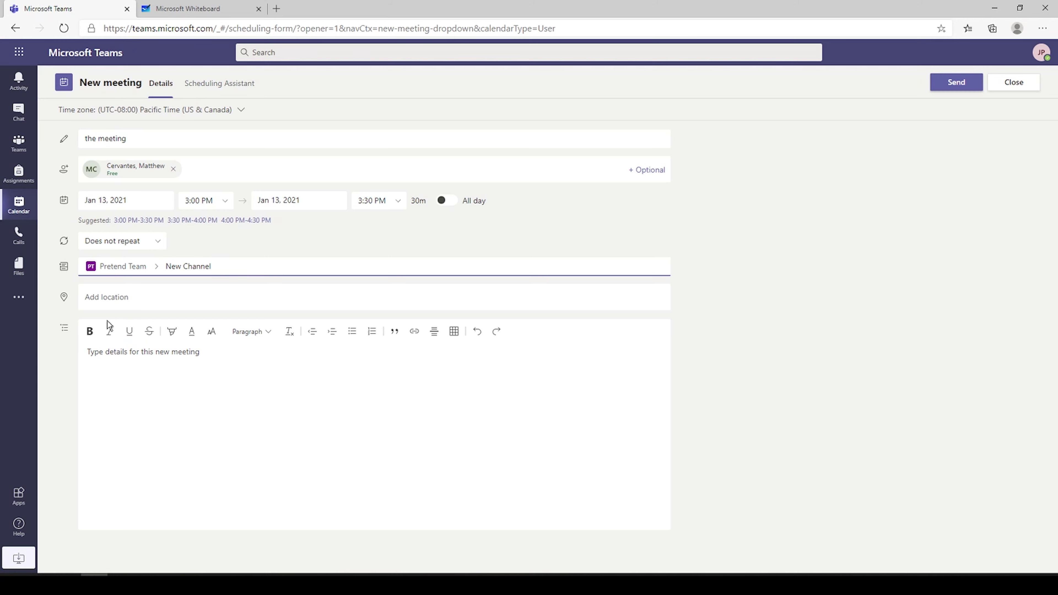
{"action": "left_click", "coordinate": [123, 362]}
{"action": "type", "text": "sdfsdf"}
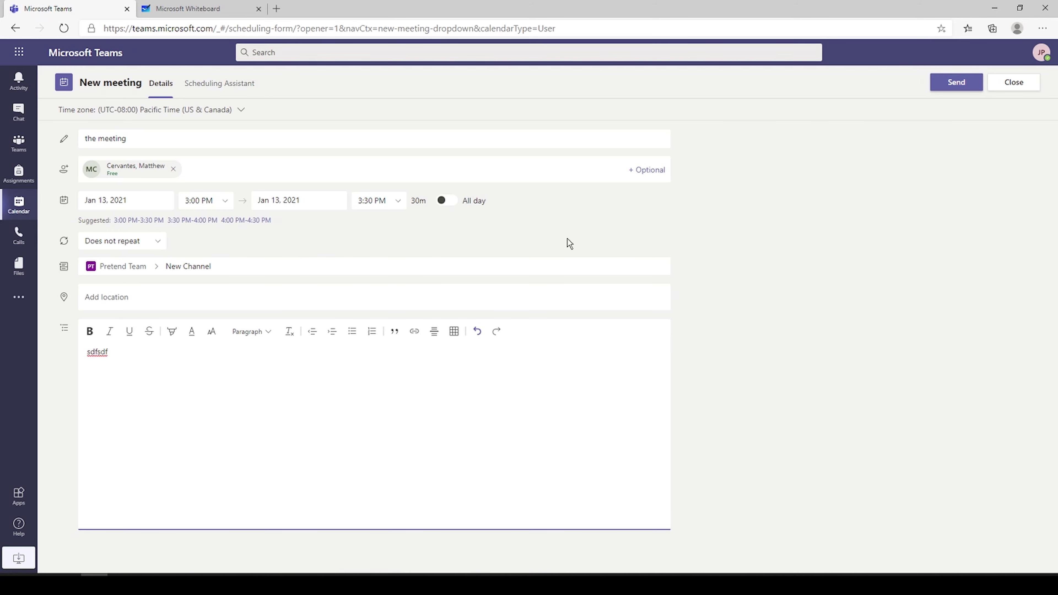
{"action": "left_click", "coordinate": [1012, 82]}
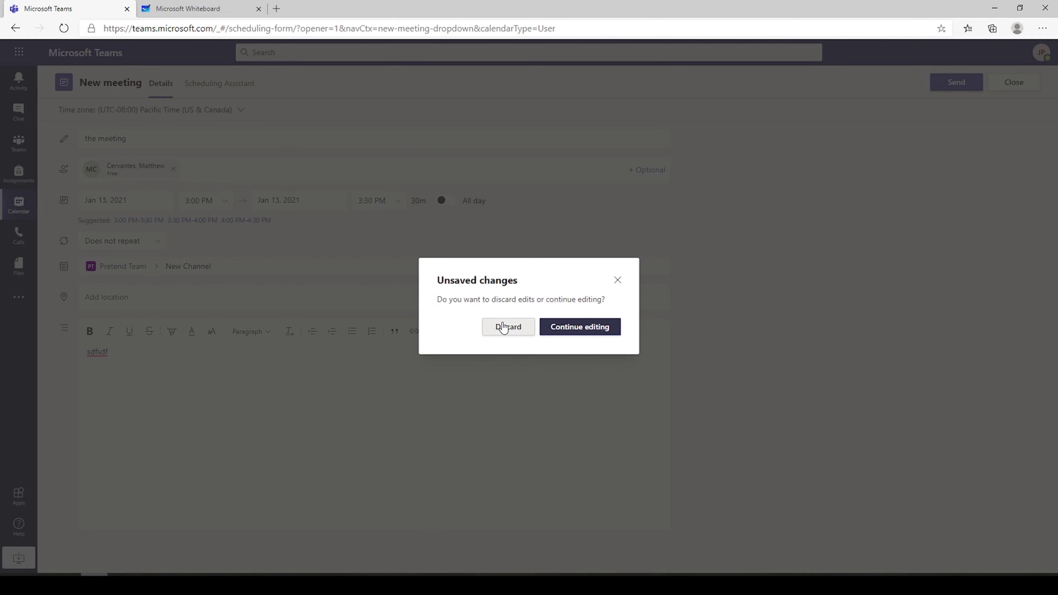
{"action": "left_click", "coordinate": [496, 329]}
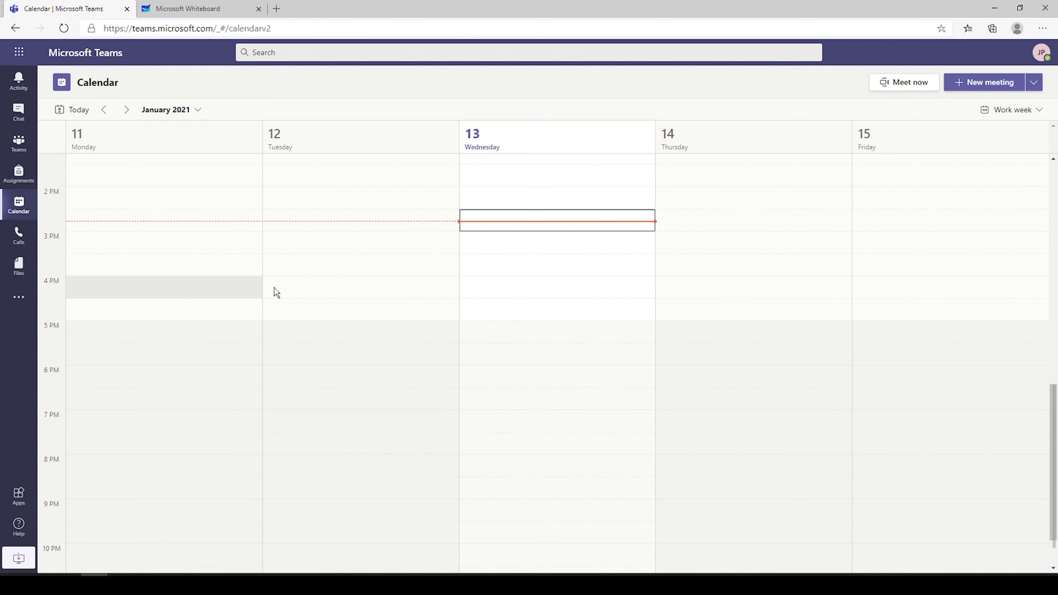
- View the calendar in the Week, Work week and Day layouts, ending in the Work week layout
{"action": "left_click", "coordinate": [1016, 110]}
{"action": "left_click", "coordinate": [983, 171]}
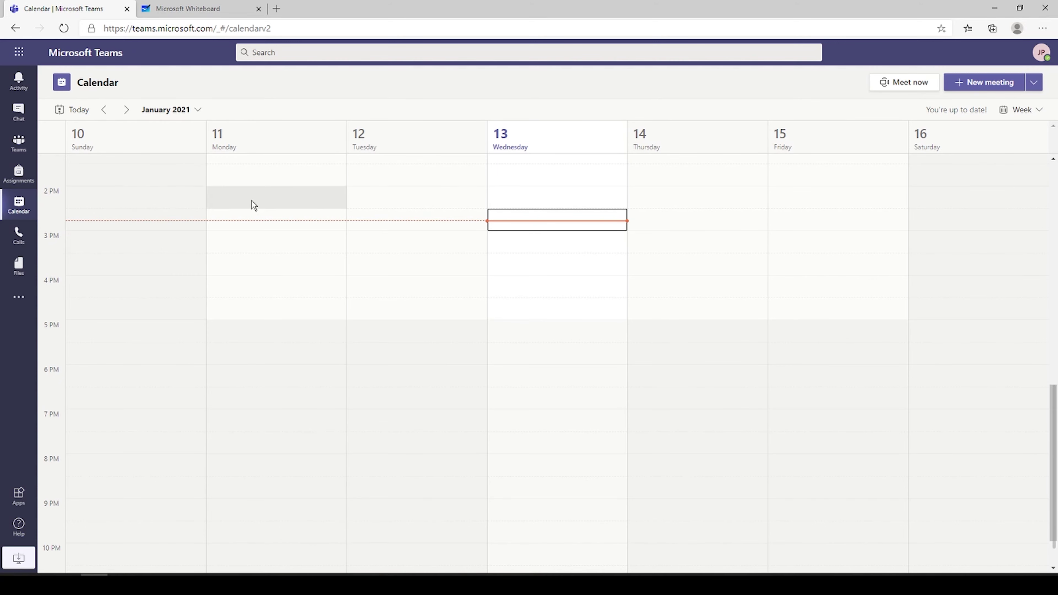
{"action": "left_click", "coordinate": [1017, 110]}
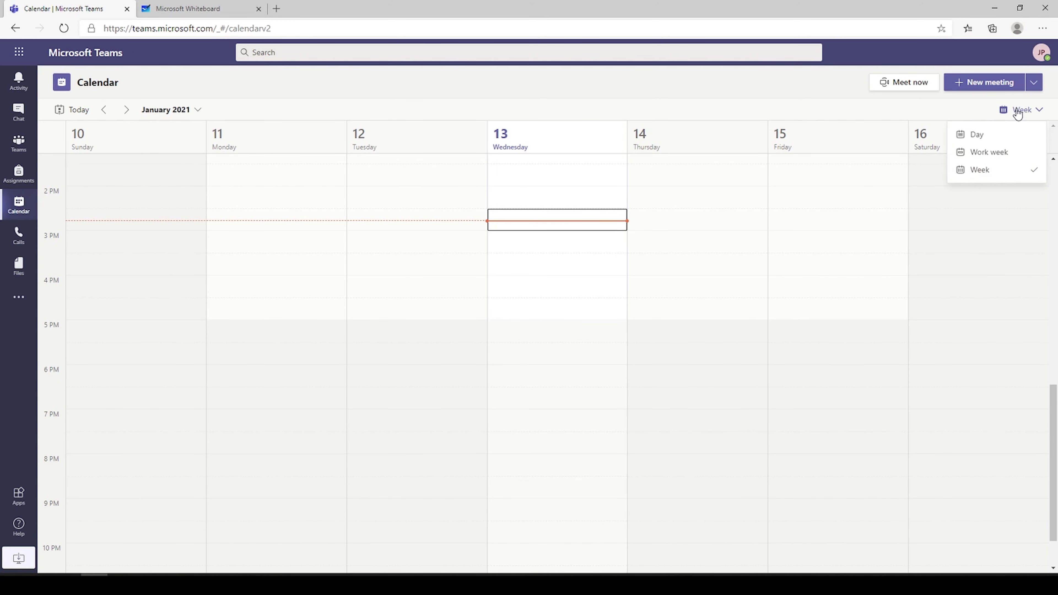
{"action": "left_click", "coordinate": [988, 153]}
{"action": "left_click", "coordinate": [998, 111]}
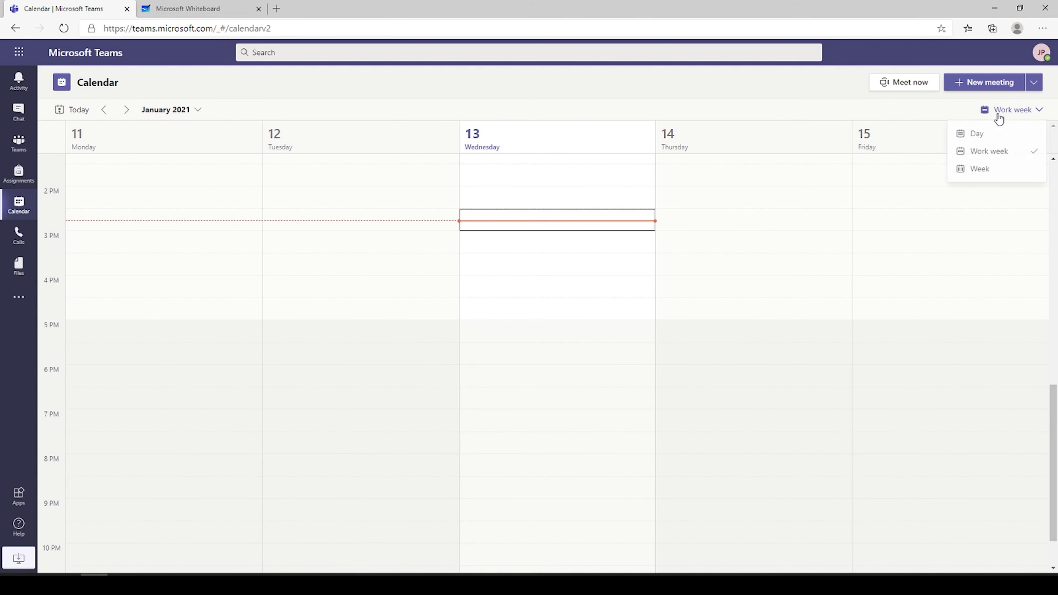
{"action": "left_click", "coordinate": [976, 136]}
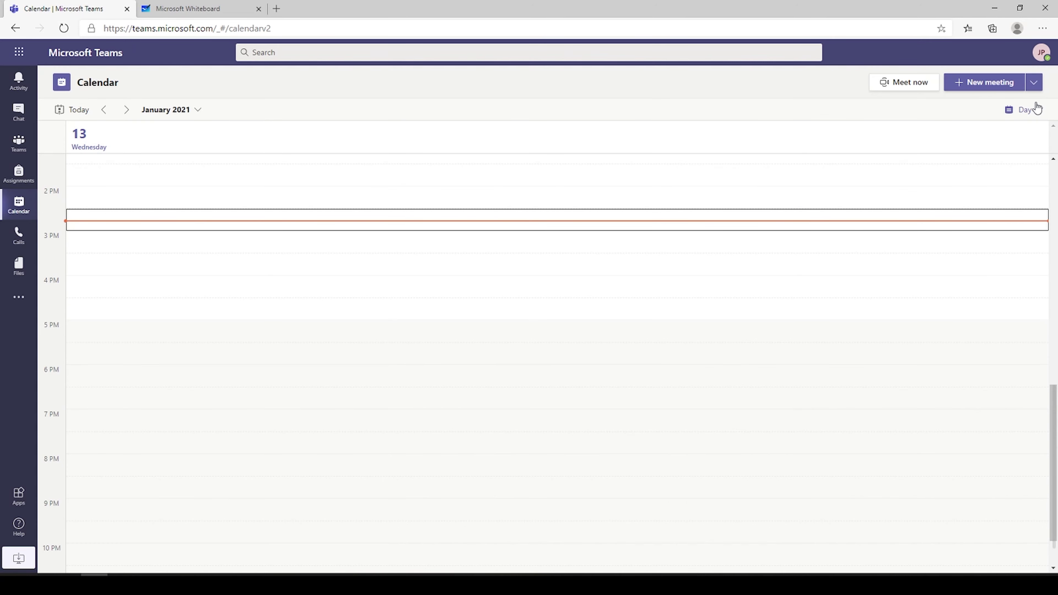
{"action": "left_click", "coordinate": [1029, 111]}
{"action": "left_click", "coordinate": [994, 153]}
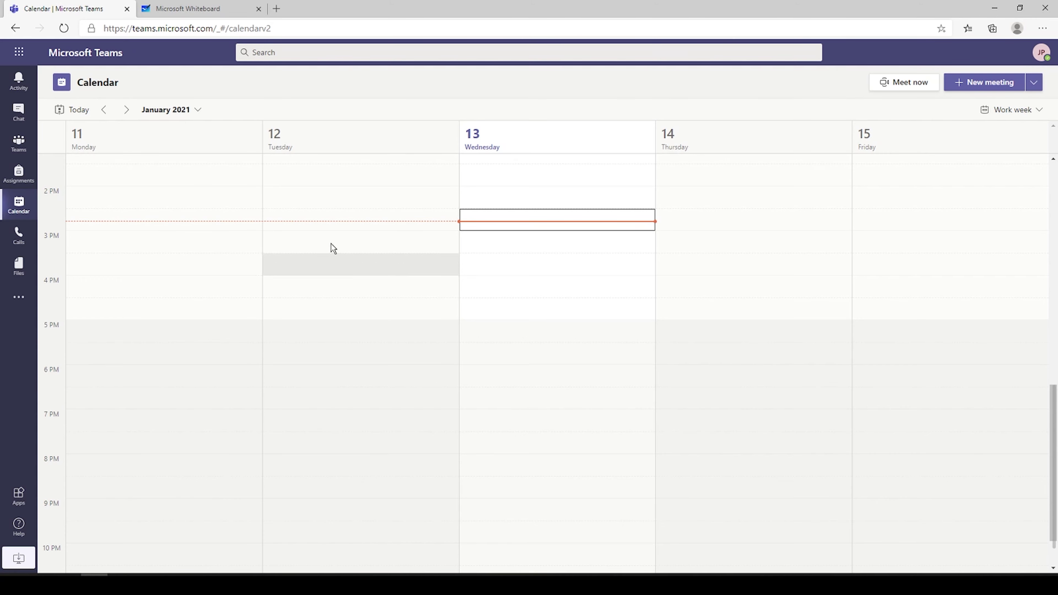
- Download the Teams desktop app installer for Windows and delete the downloaded file
{"action": "left_click", "coordinate": [17, 562]}
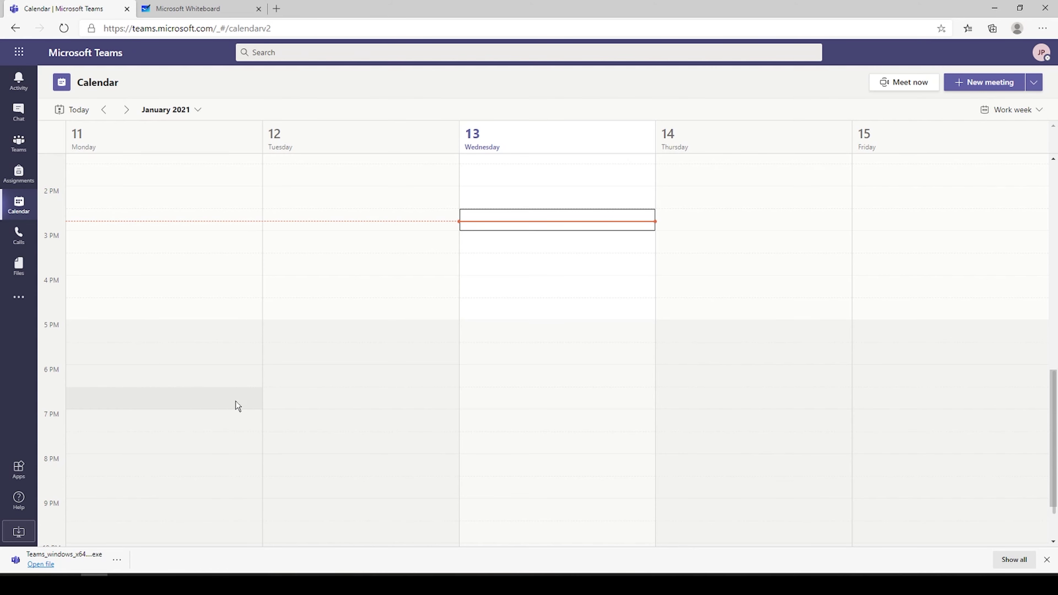
{"action": "left_click", "coordinate": [117, 560]}
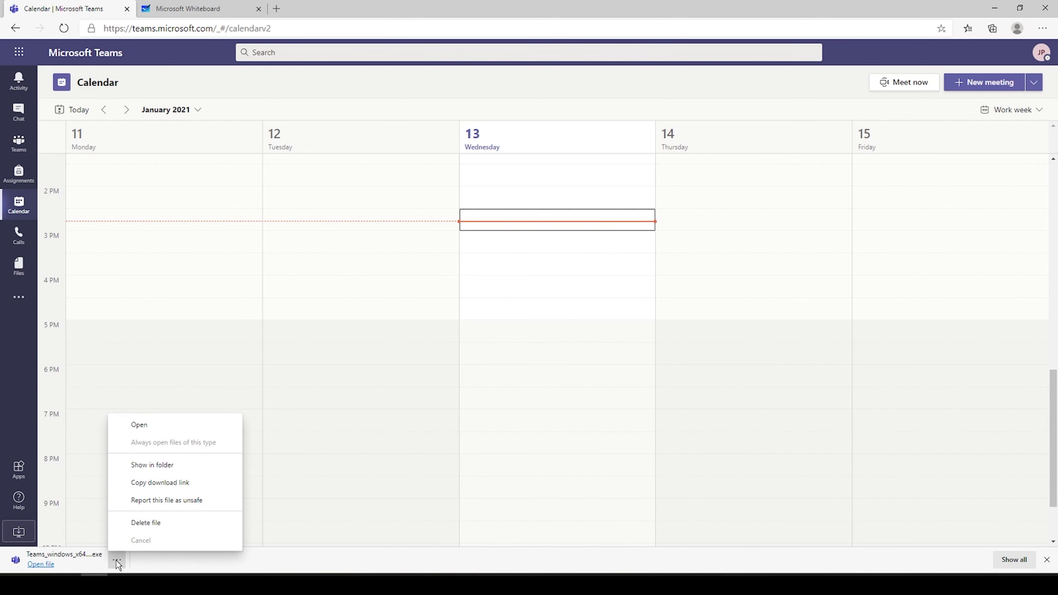
{"action": "left_click", "coordinate": [157, 524]}
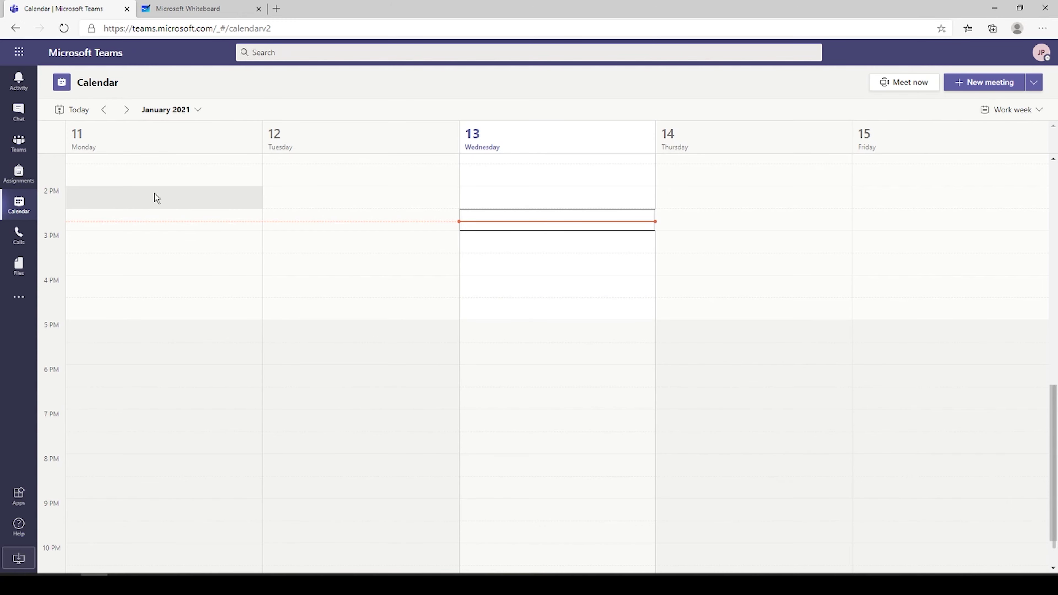
- Go back to the private chats to view the recent conversation with the colleague
{"action": "left_click", "coordinate": [18, 112]}
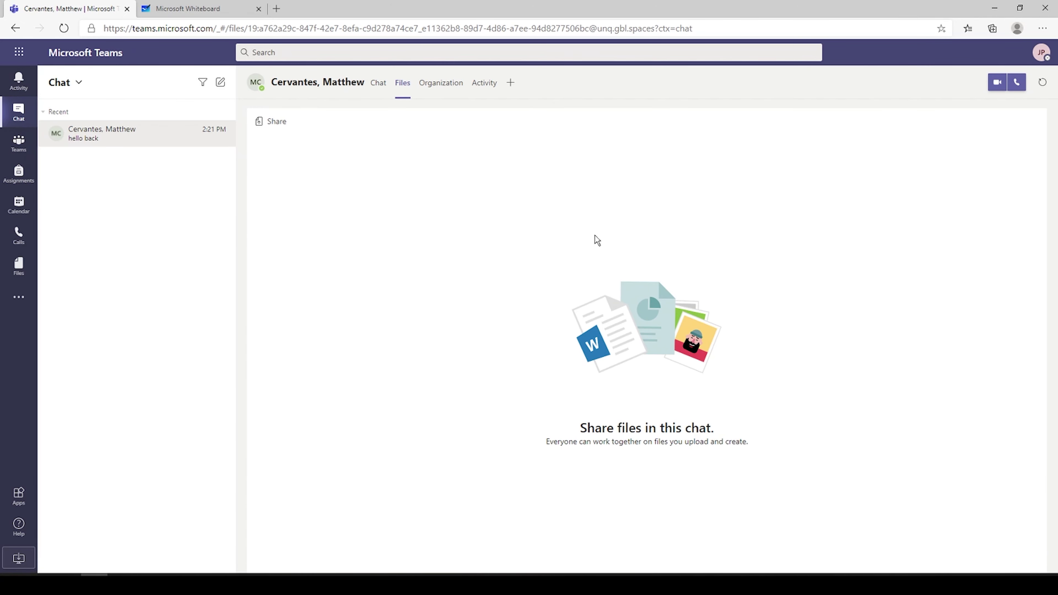